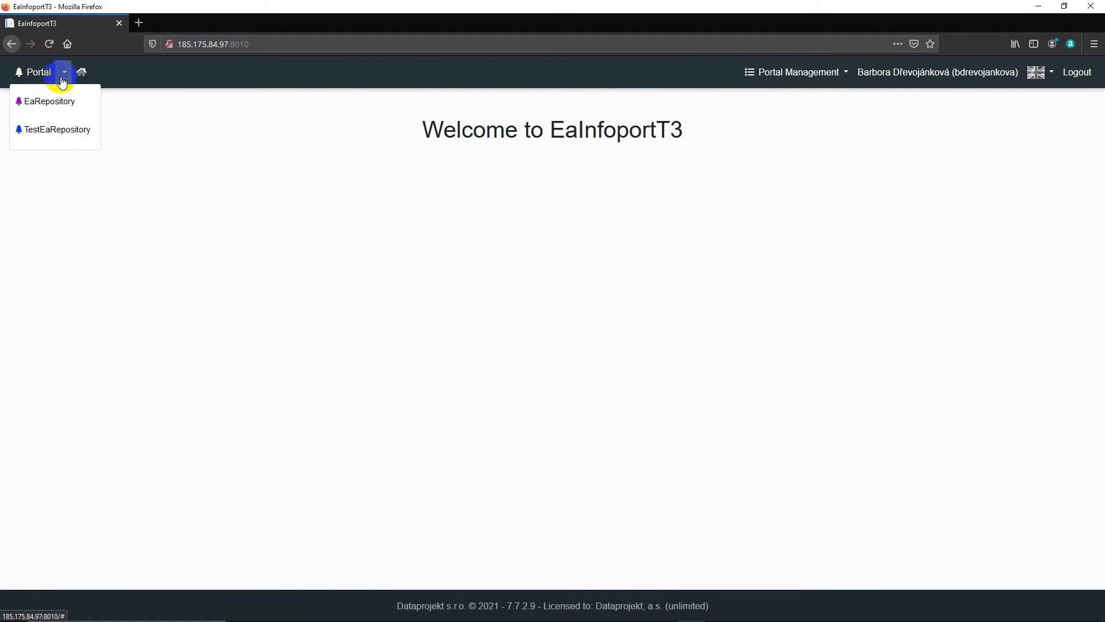
# Step: Open the portal's list of users and filter it by the surname of the IT department user
pyautogui.click(64, 78)
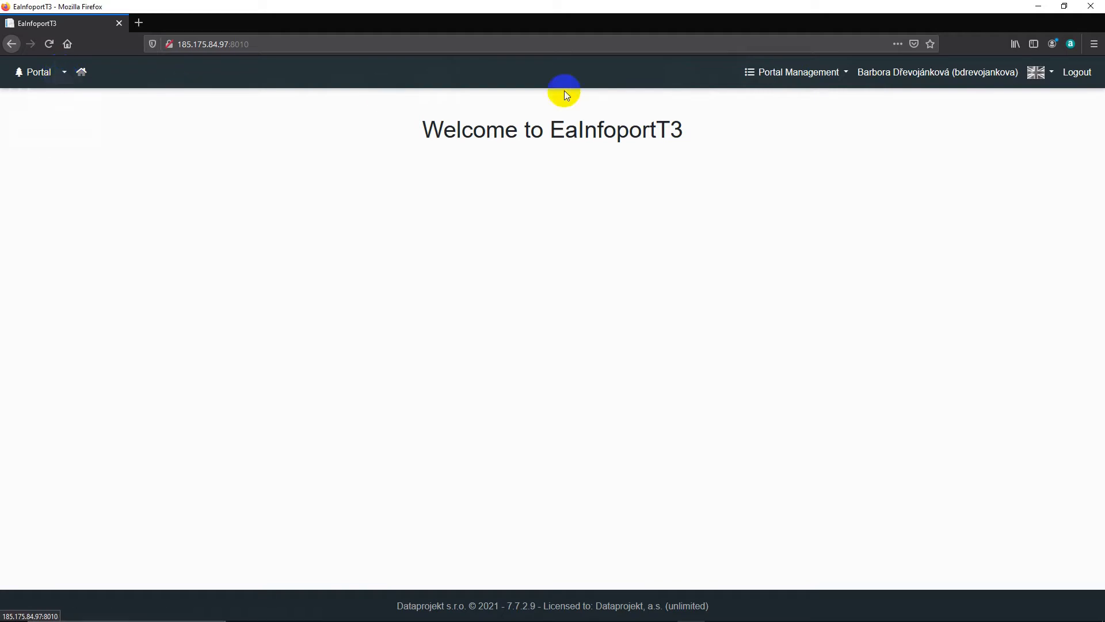
pyautogui.click(835, 73)
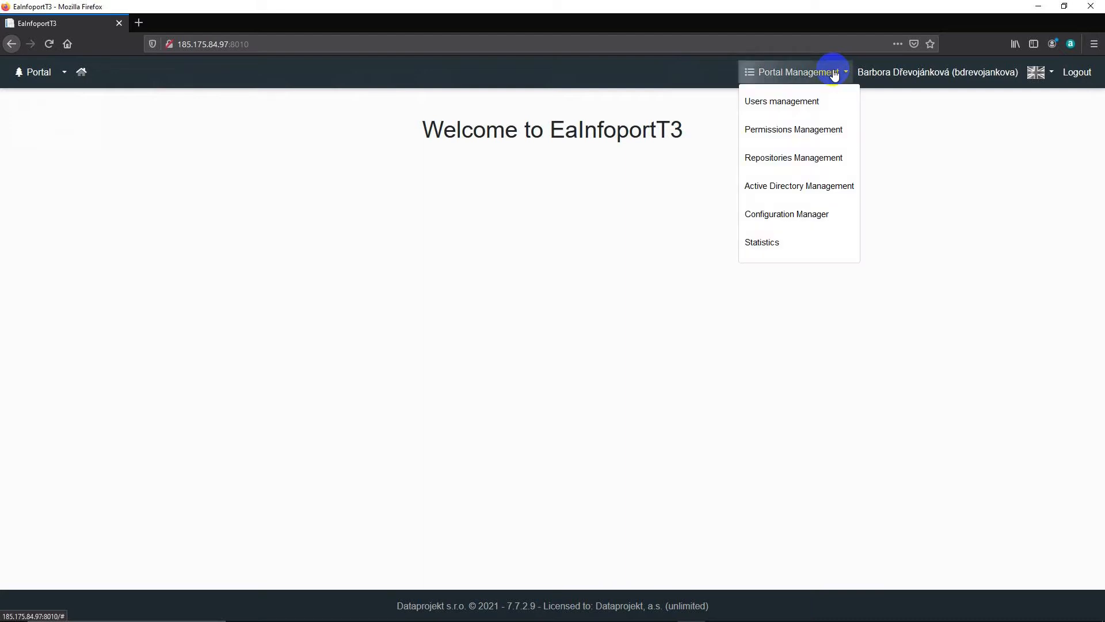
pyautogui.click(816, 103)
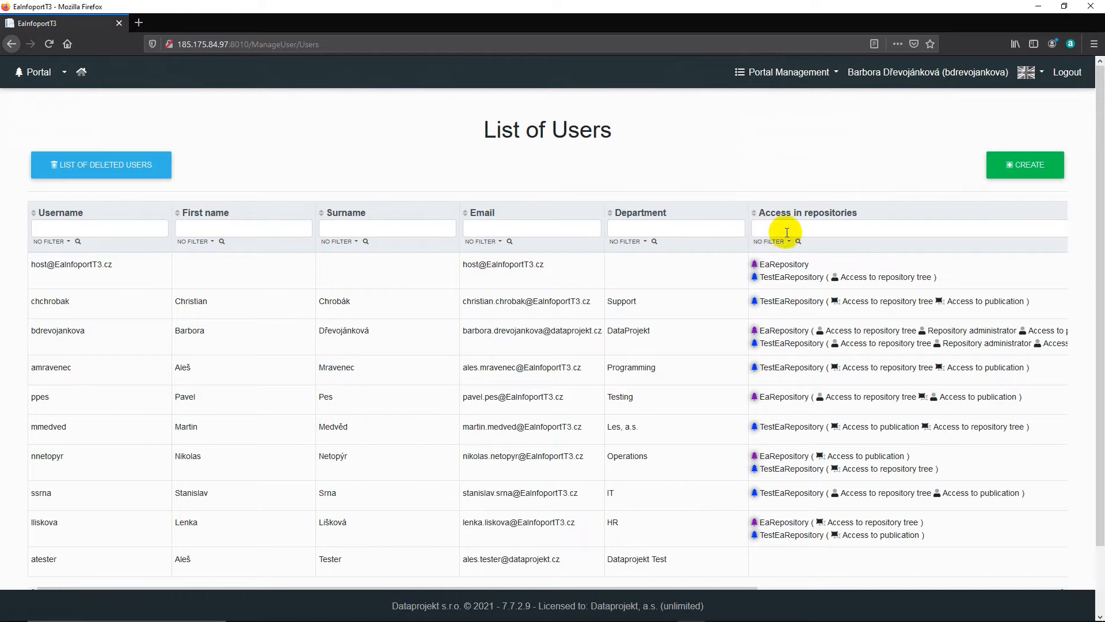
pyautogui.scroll(-1, 803, 264)
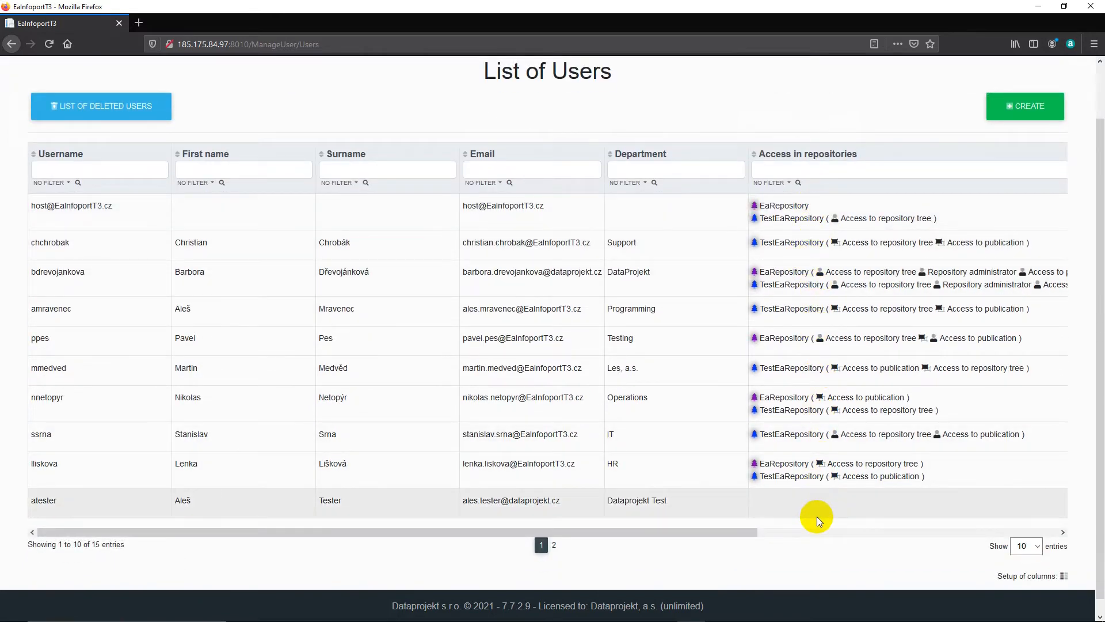
pyautogui.click(370, 170)
pyautogui.write('srna')
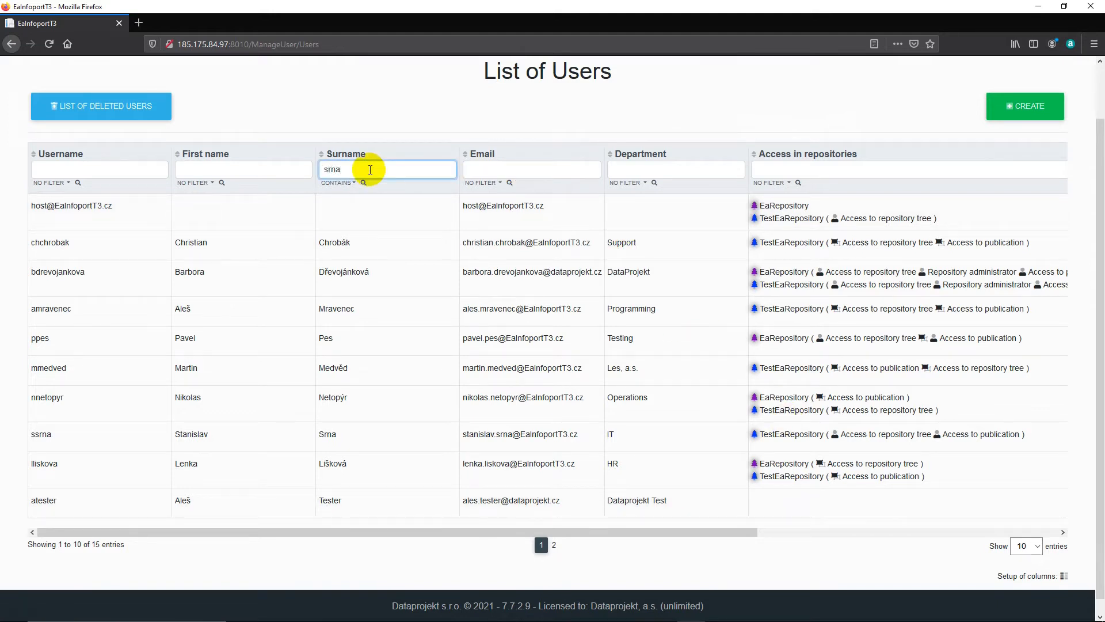
pyautogui.press('Return')
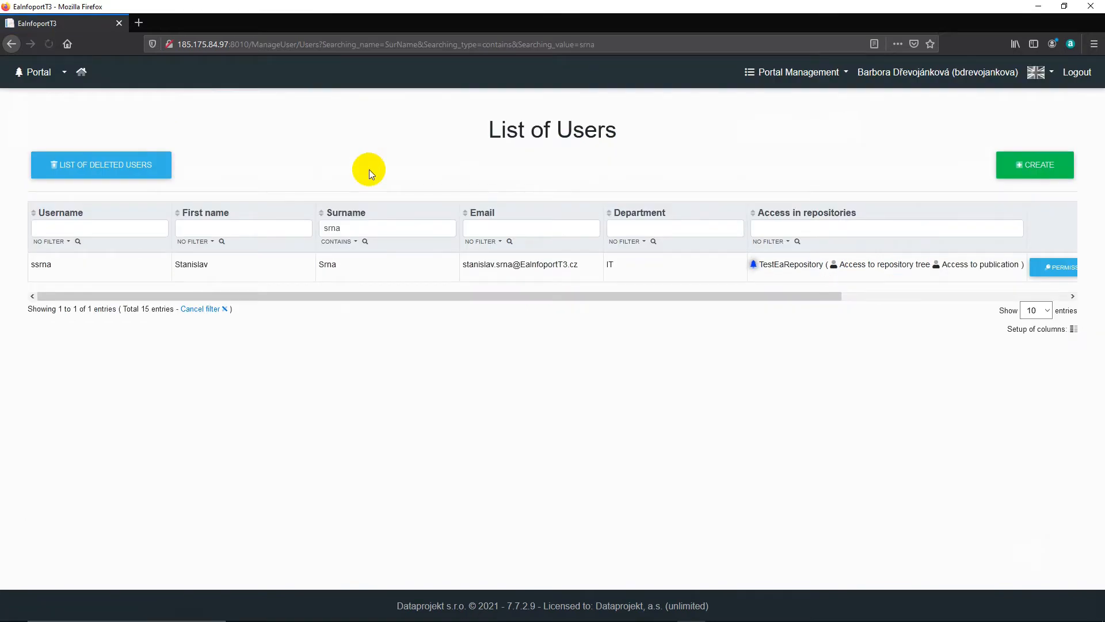
# Step: View the available conditions for the surname filter, and cancel the filter on the user list
pyautogui.moveTo(468, 295); pyautogui.dragTo(436, 295)
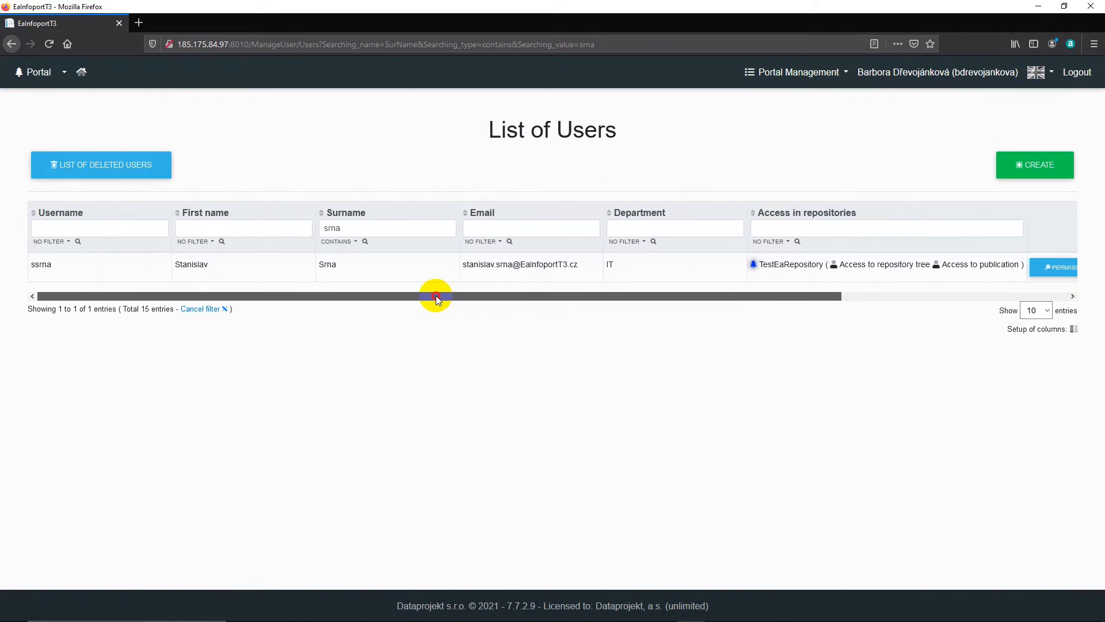
pyautogui.click(354, 241)
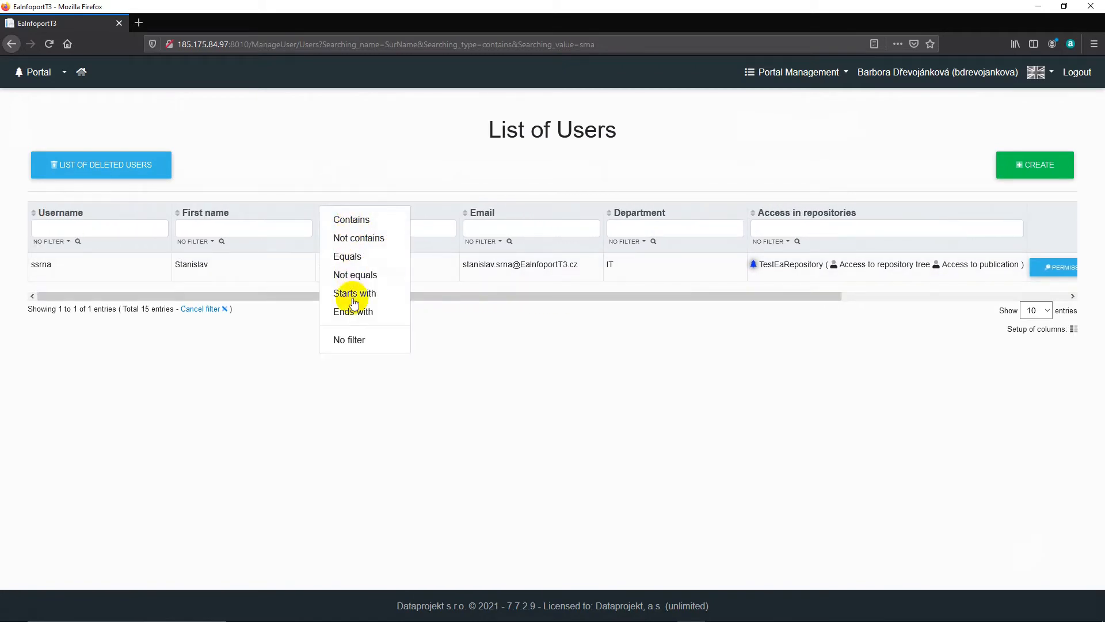
pyautogui.click(264, 329)
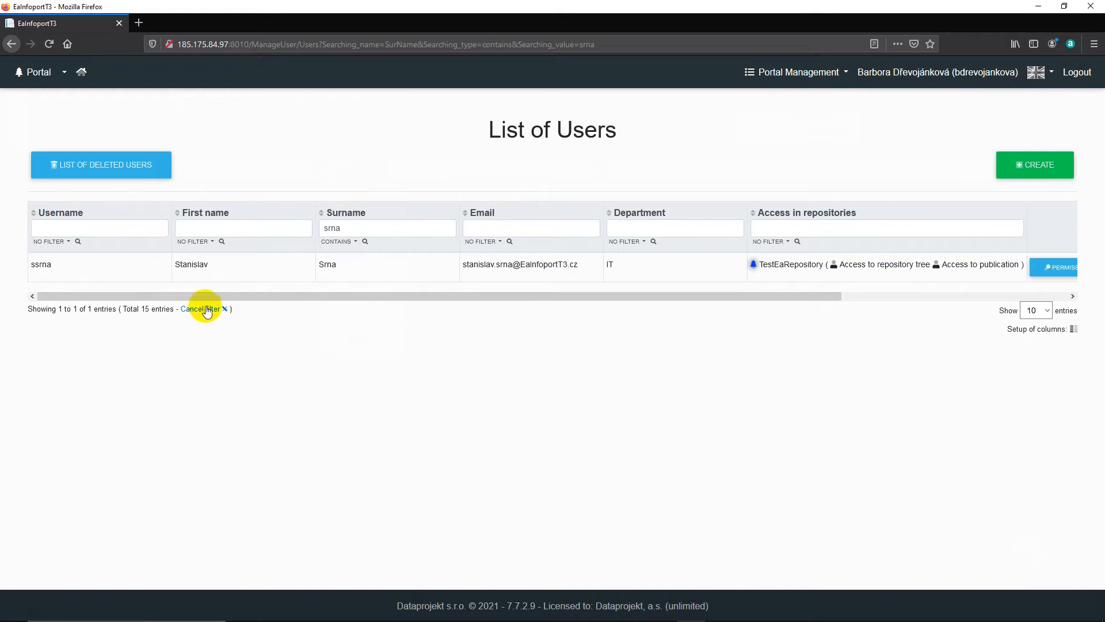
pyautogui.click(207, 309)
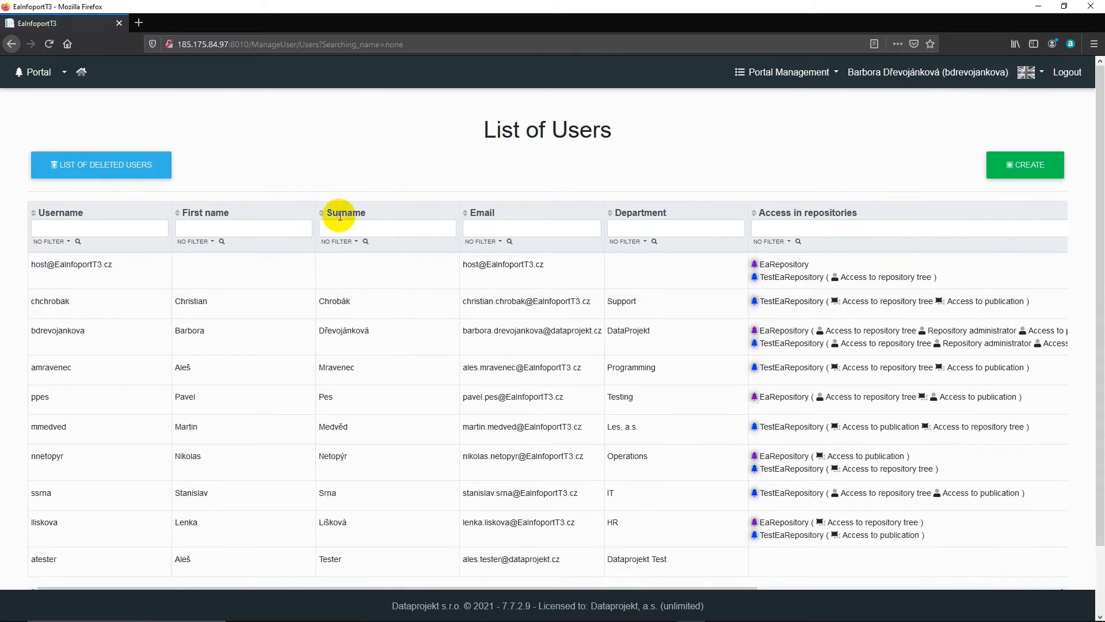
# Step: Add the first user from the Testing department to the Portal administrator permission in Permissions Management
pyautogui.click(824, 75)
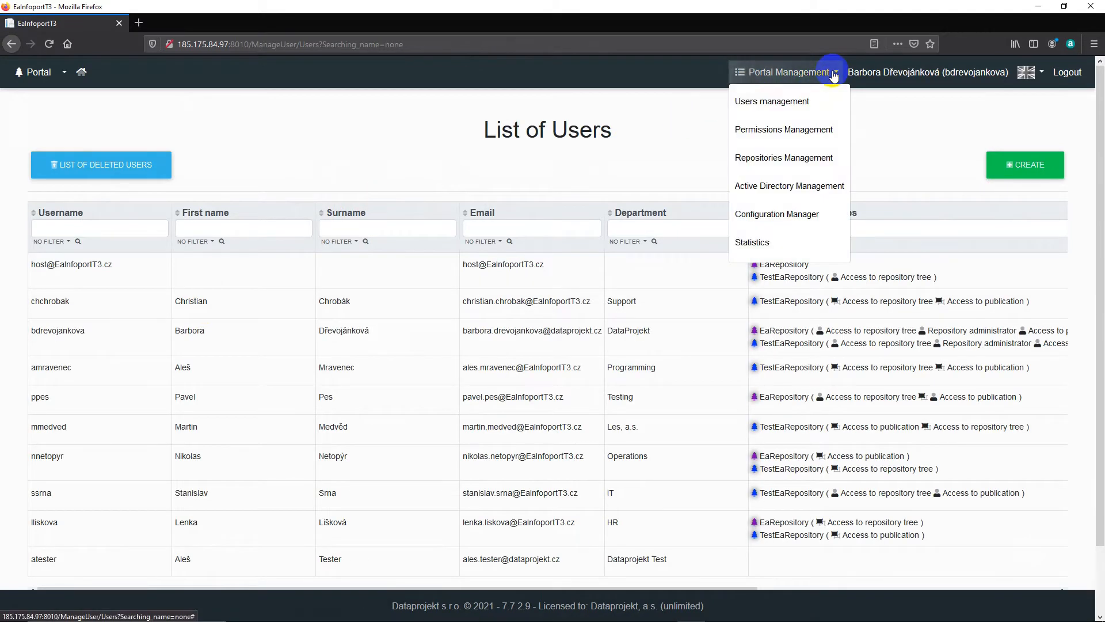
pyautogui.click(799, 127)
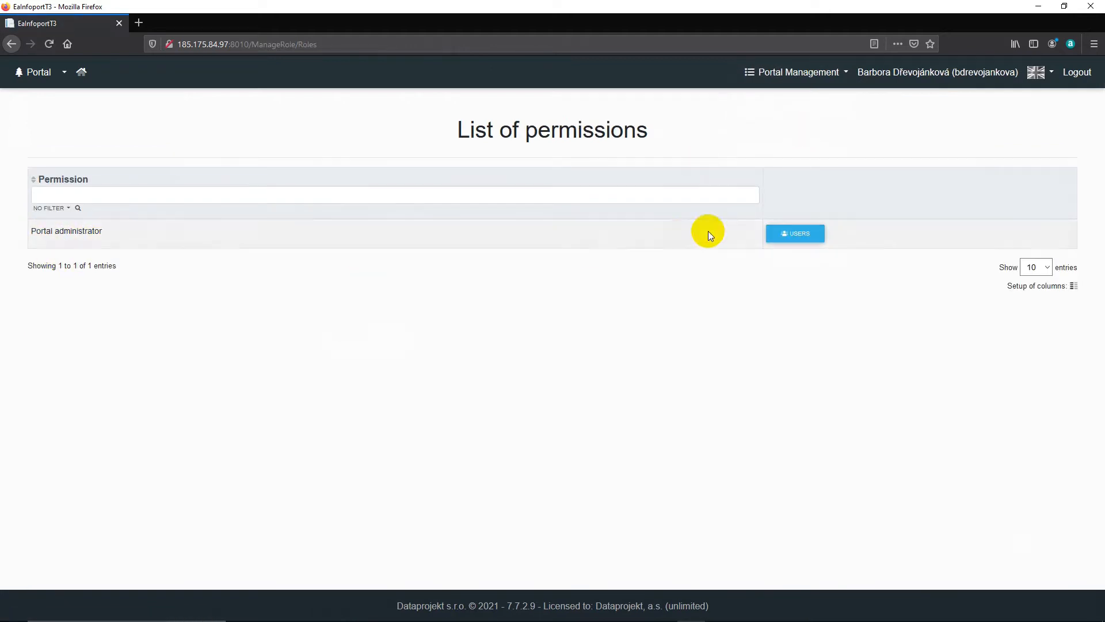
pyautogui.click(792, 239)
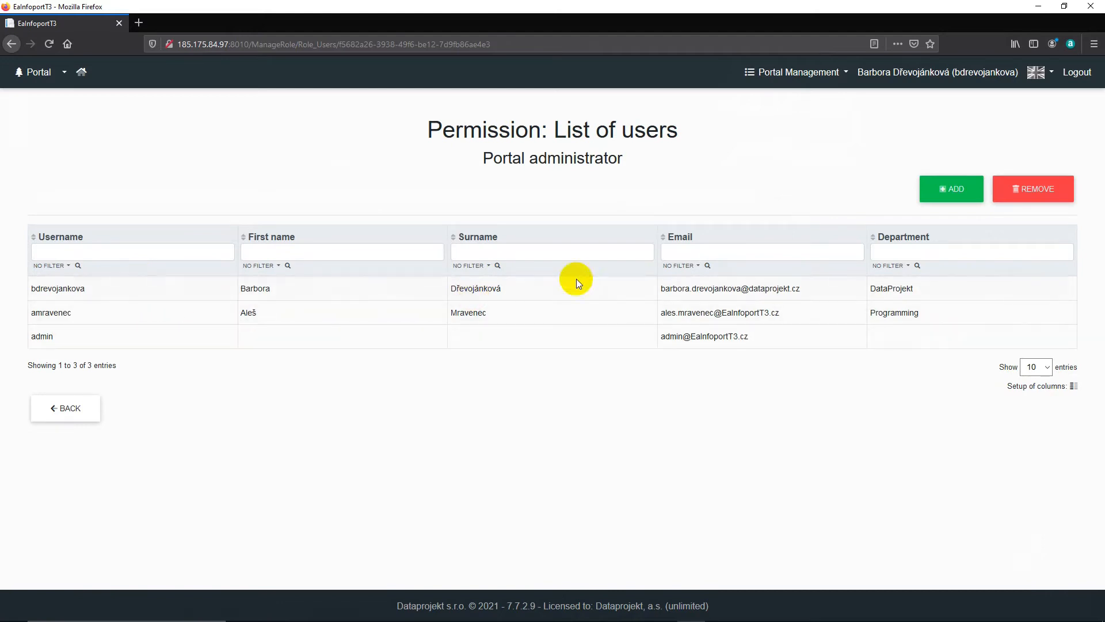
pyautogui.click(946, 188)
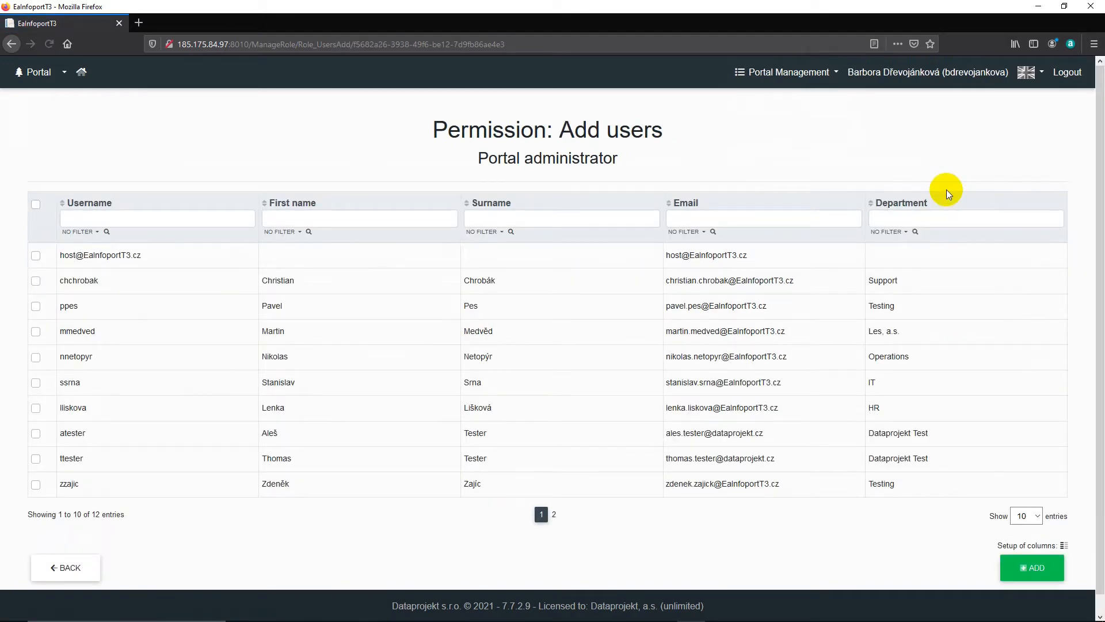
pyautogui.click(35, 306)
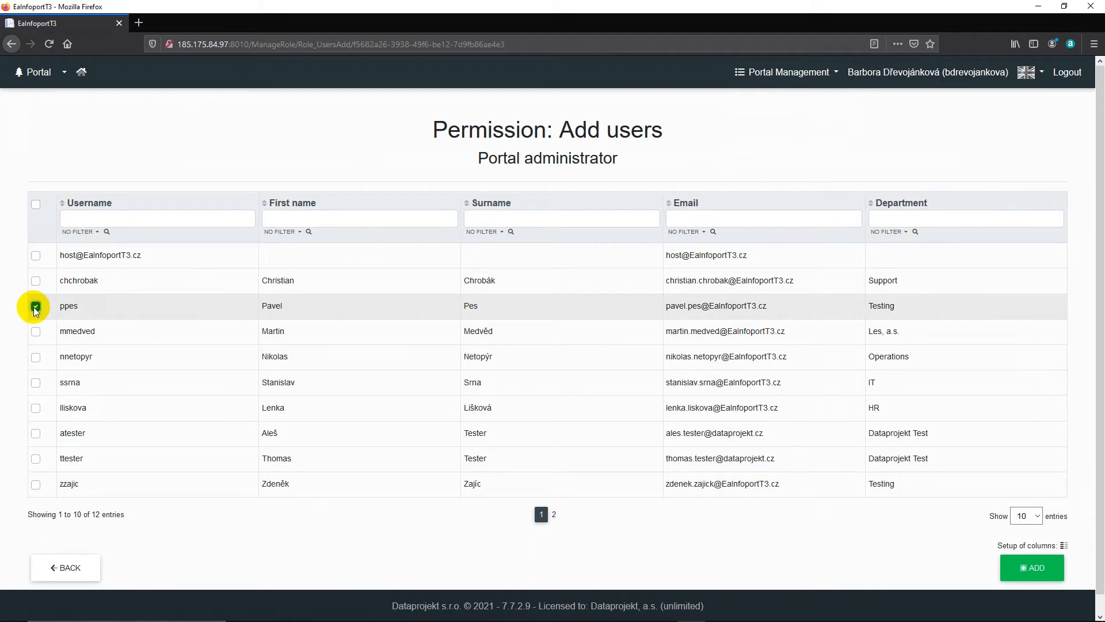
pyautogui.click(1016, 567)
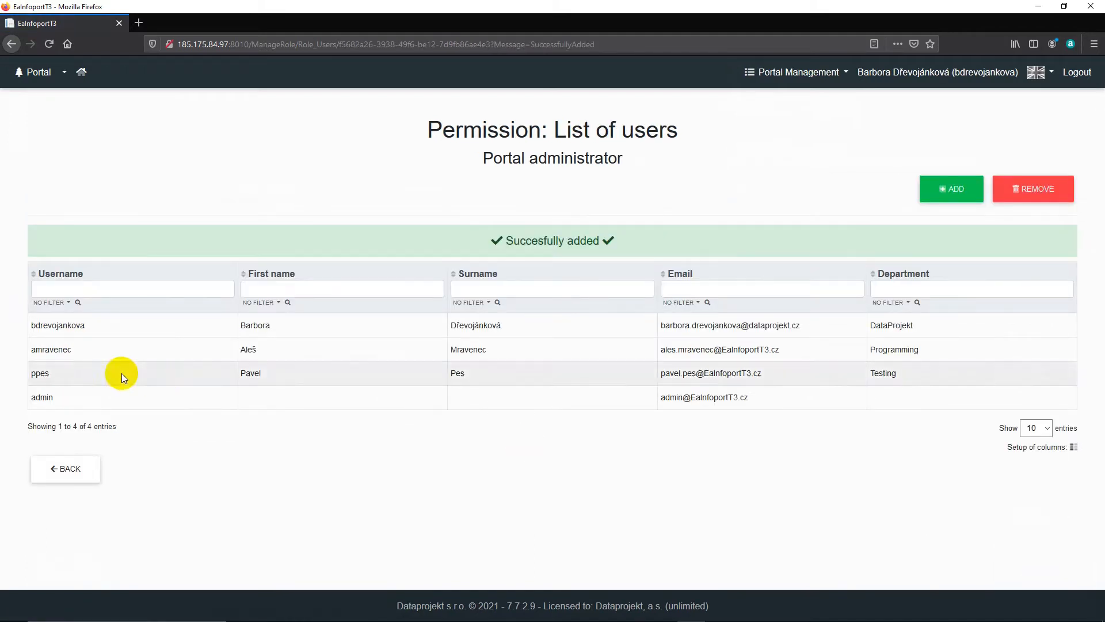
# Step: Remove the Programming department user from the Portal administrator permission and return to the list of permissions
pyautogui.click(1031, 191)
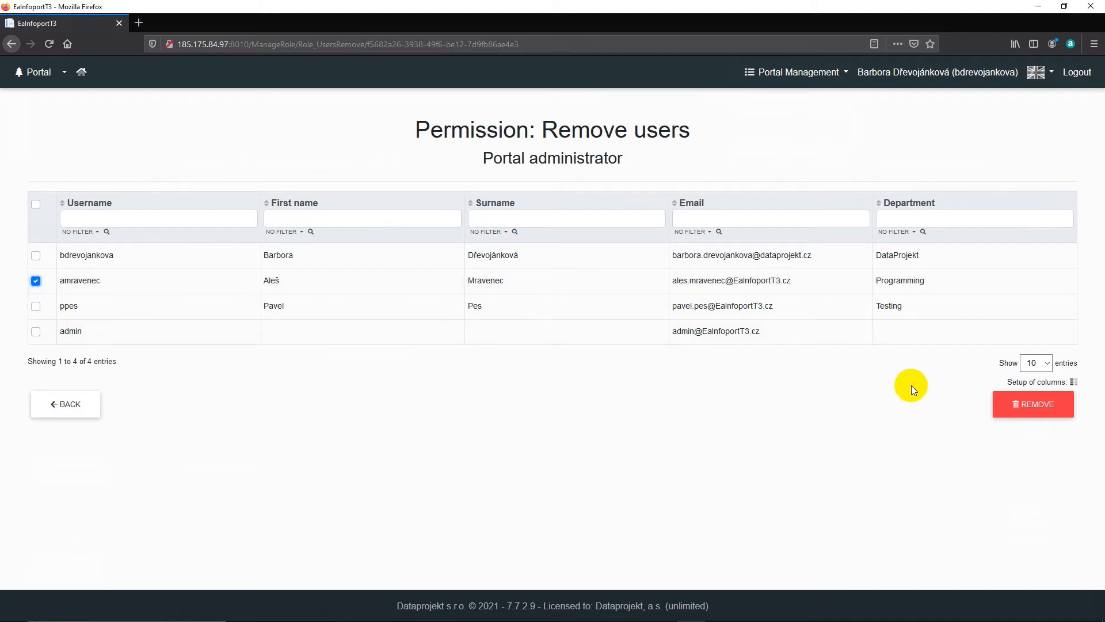
pyautogui.click(1017, 405)
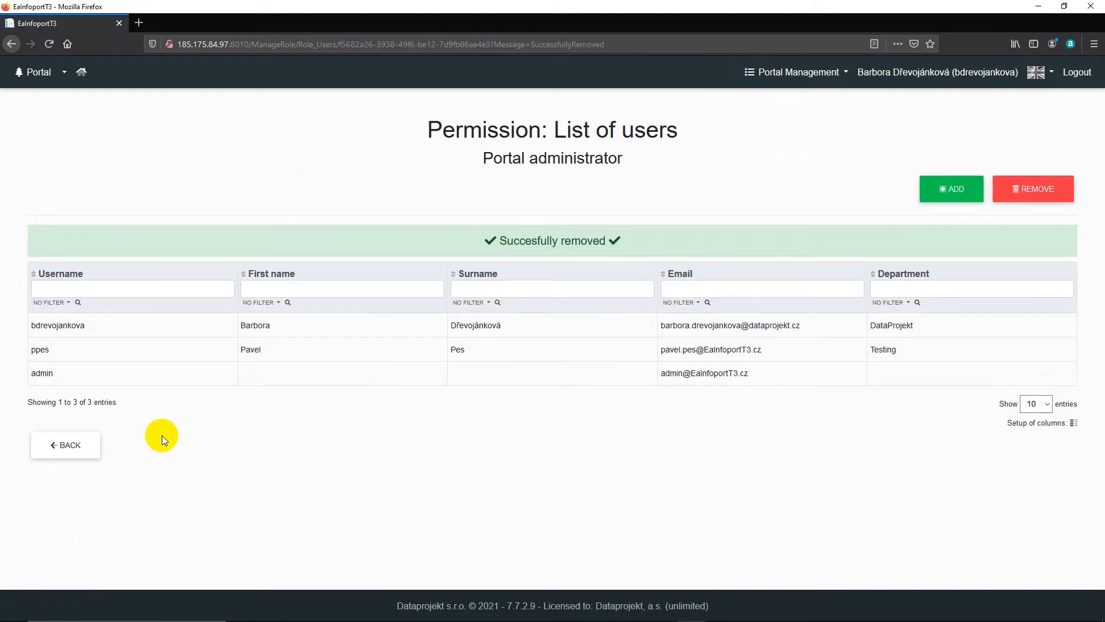
pyautogui.click(46, 446)
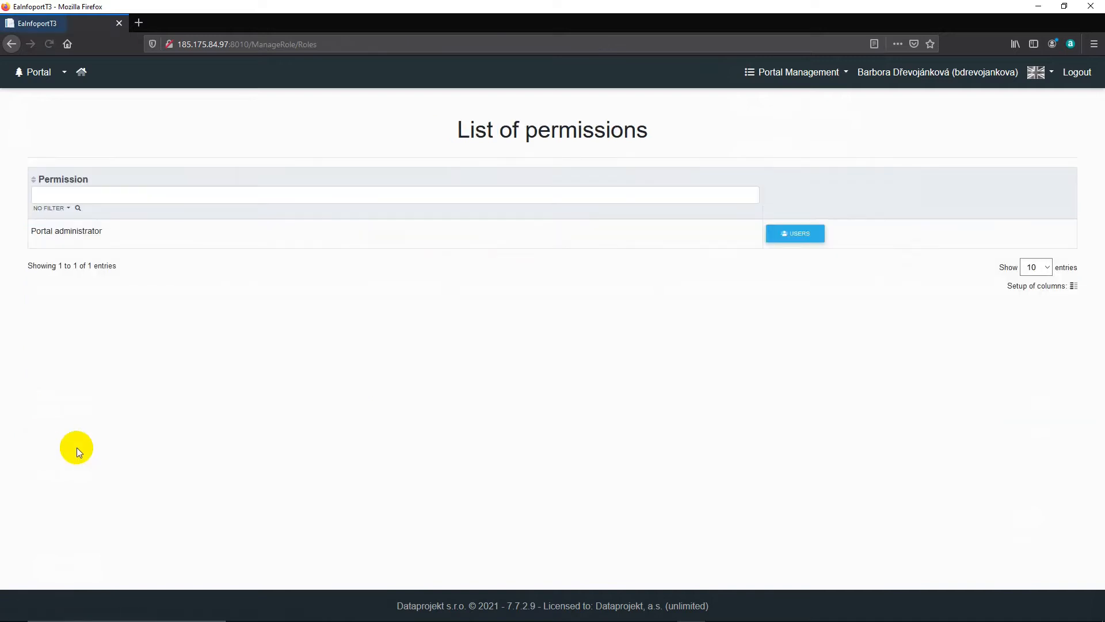
# Step: Open Active Directory Management and bring up the creation form for a new Active Directory
pyautogui.click(841, 72)
pyautogui.click(802, 185)
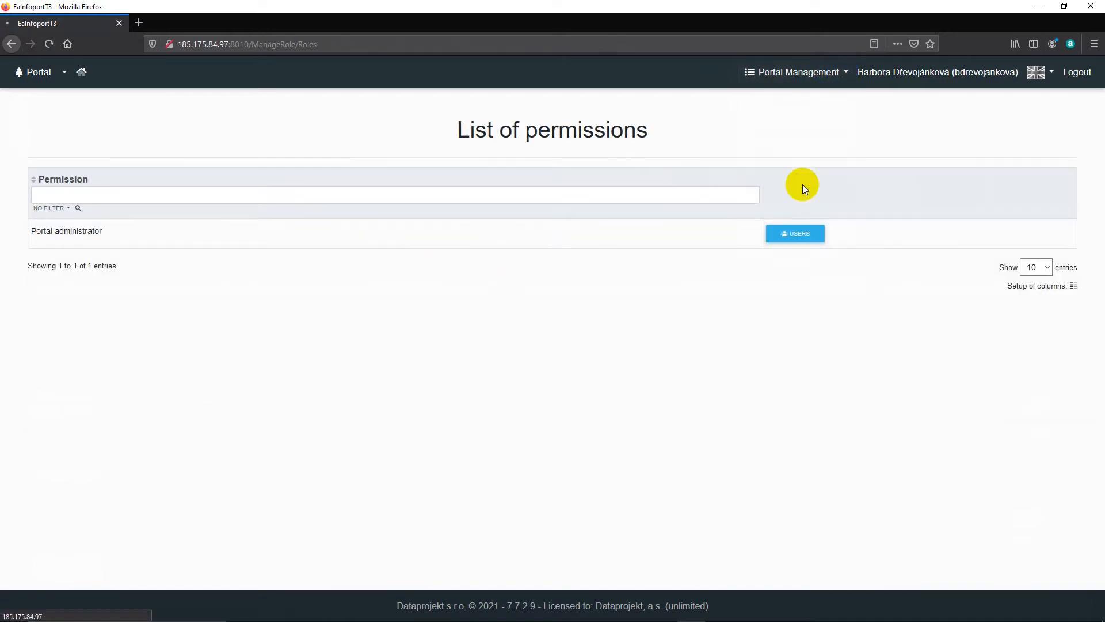
pyautogui.click(1031, 165)
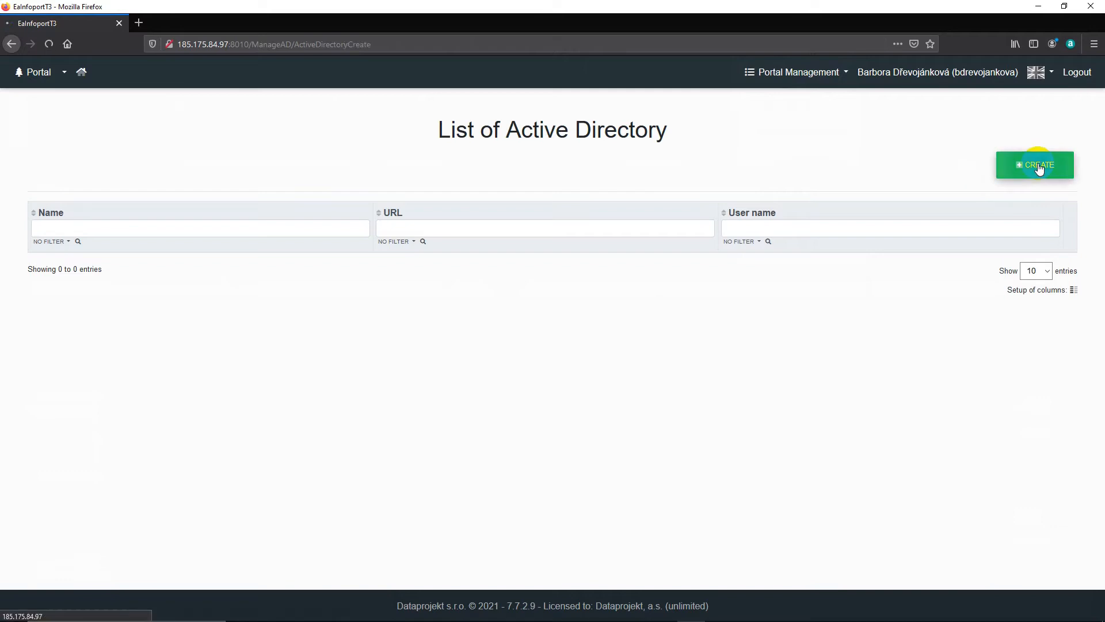
# Step: Filter the list of users by the IT department user's surname and open that user's repositories and permissions
pyautogui.click(840, 72)
pyautogui.click(804, 104)
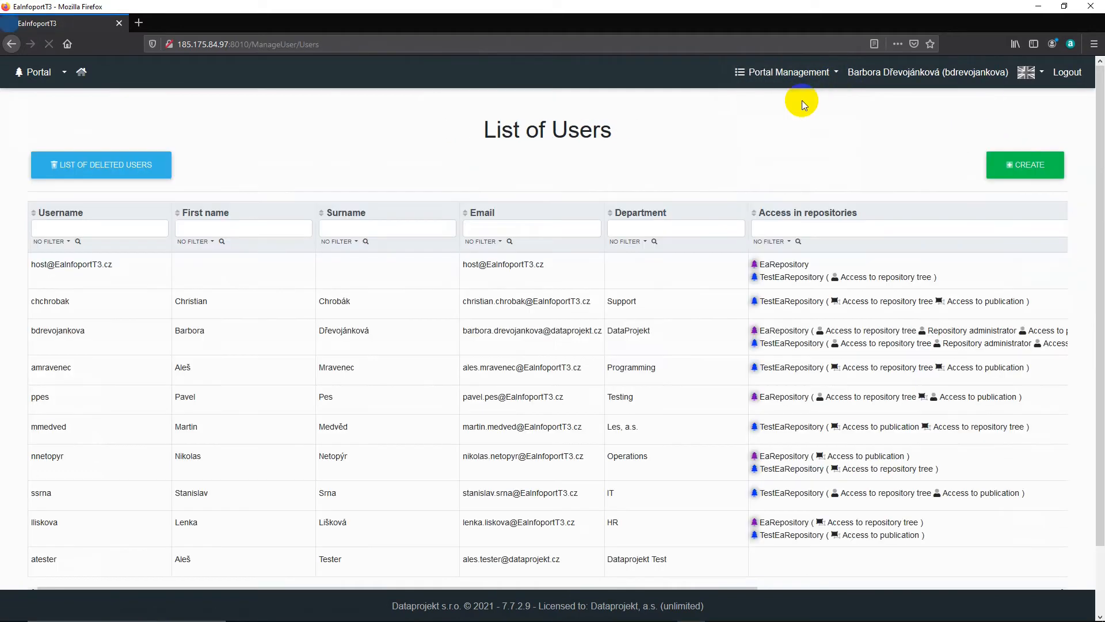
pyautogui.click(428, 227)
pyautogui.write('srn')
pyautogui.press('Return')
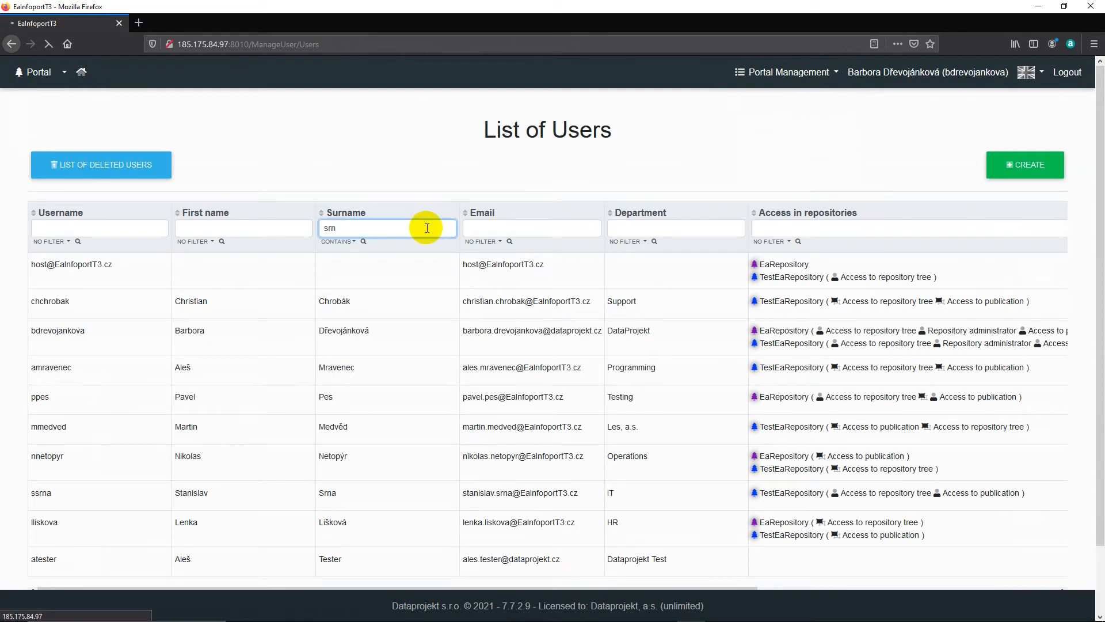
pyautogui.moveTo(585, 296); pyautogui.dragTo(843, 302)
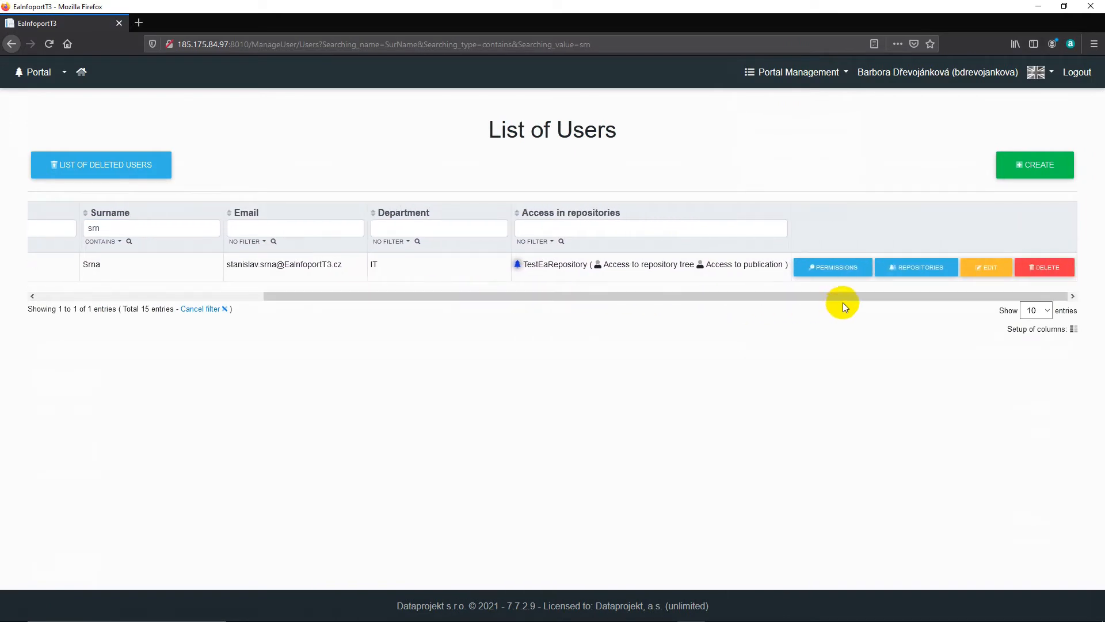
pyautogui.click(905, 273)
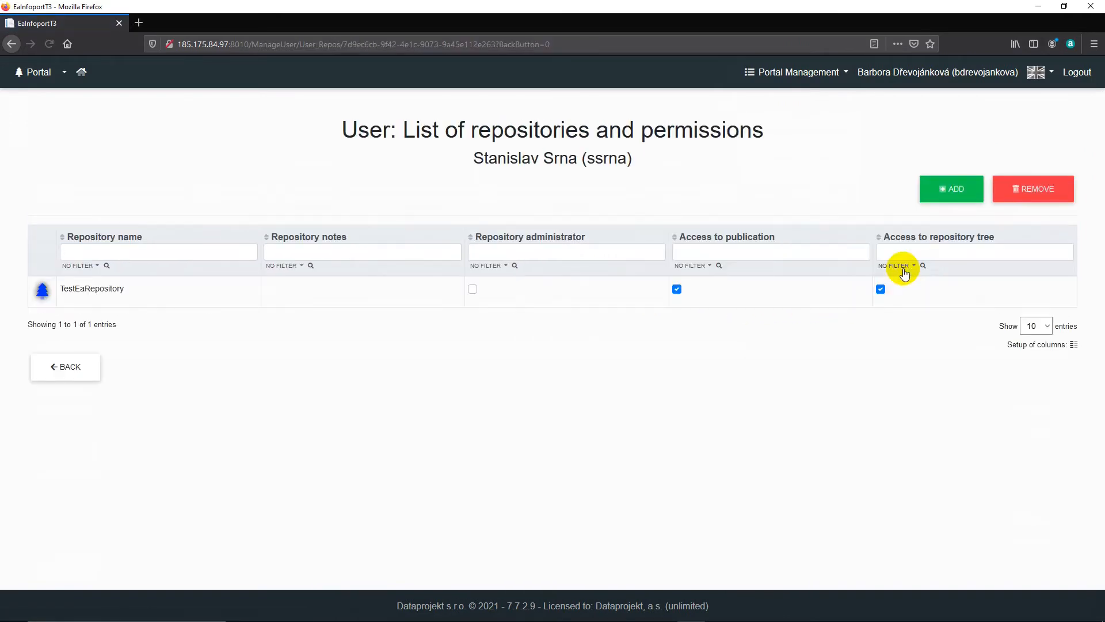
# Step: Add EaRepository to the user's repositories, grant the Repository administrator permission for it, and return to the list of users
pyautogui.click(944, 192)
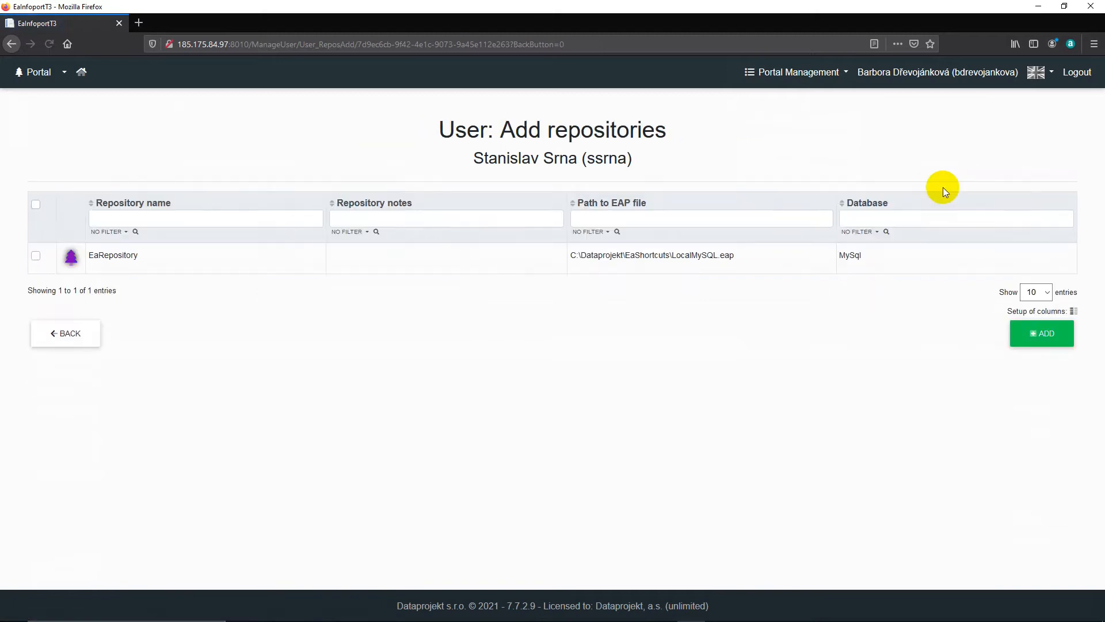
pyautogui.click(35, 255)
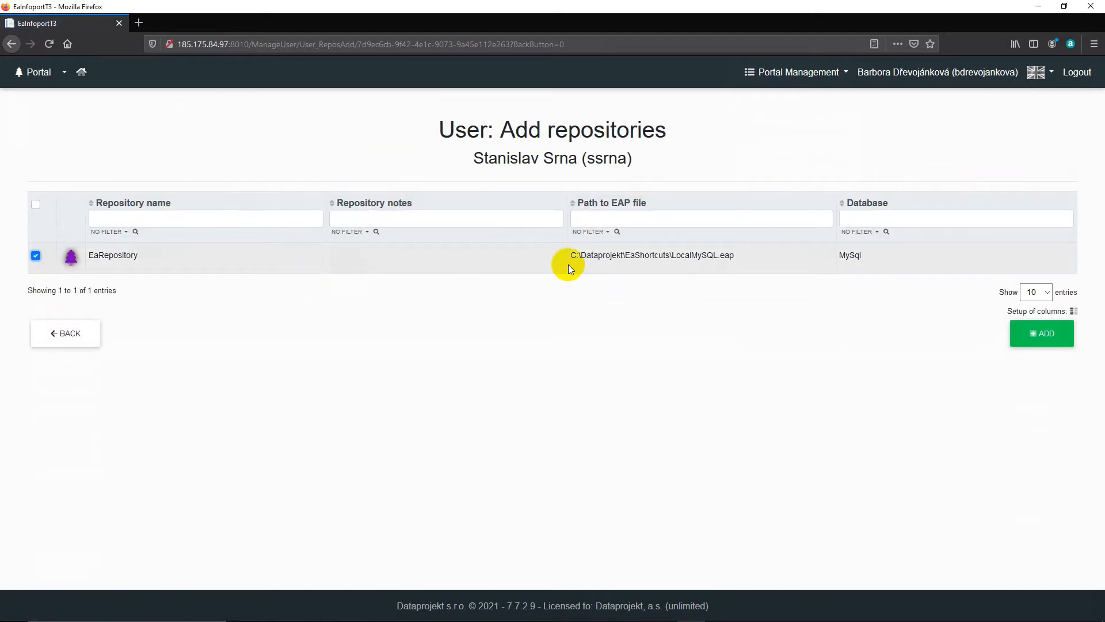
pyautogui.click(1027, 334)
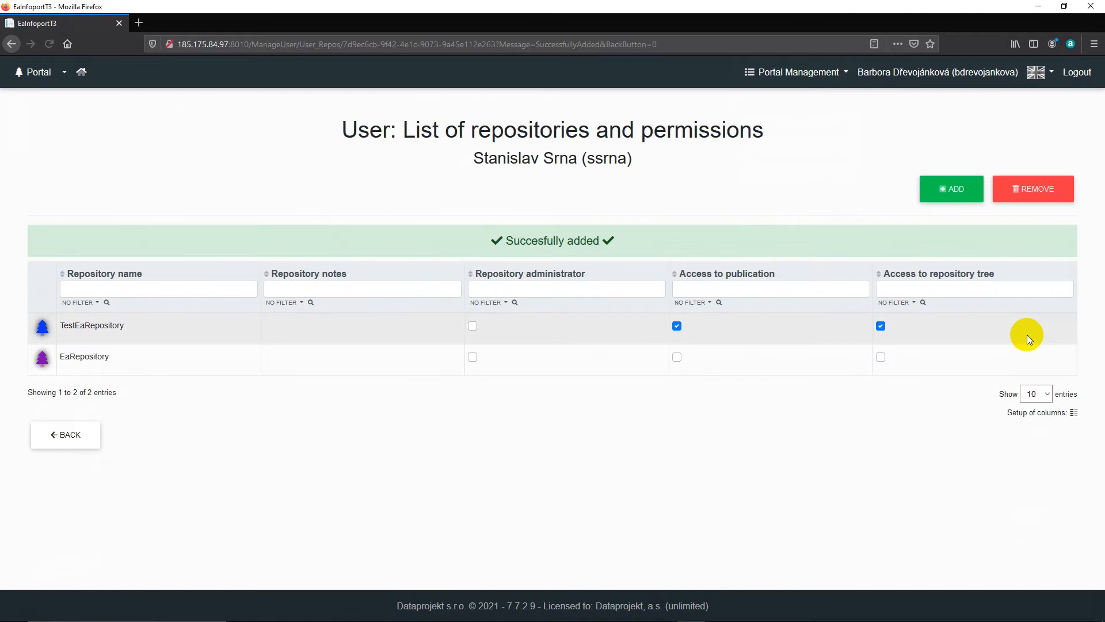
pyautogui.click(472, 357)
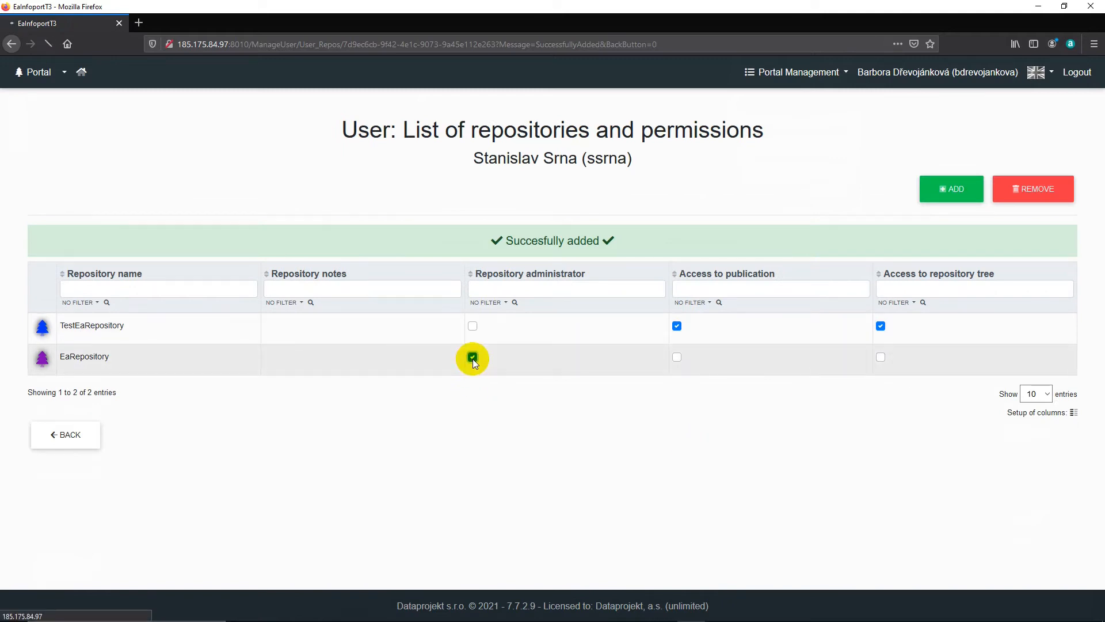
pyautogui.click(64, 439)
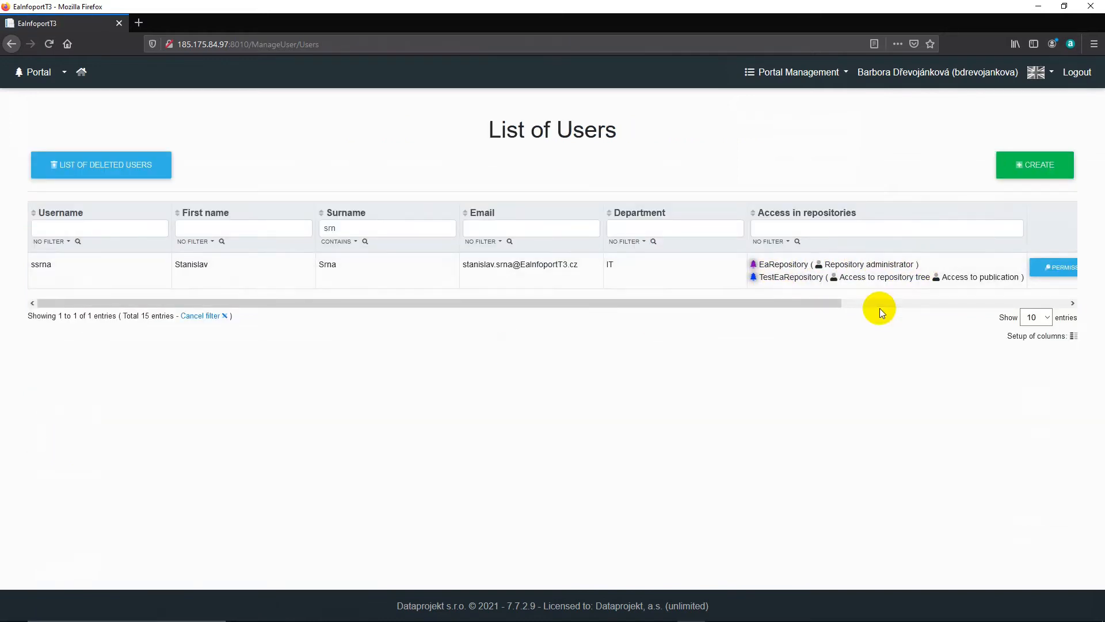
# Step: Log out and log in as the newly assigned repository administrator, entering that user's username and account password
pyautogui.click(1077, 77)
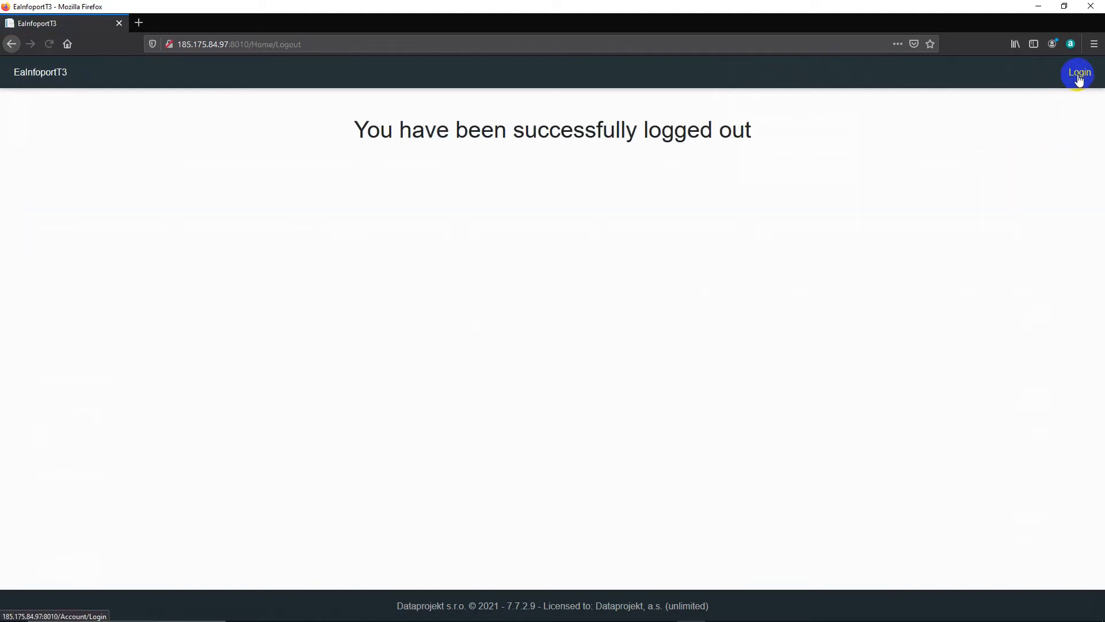
pyautogui.click(697, 204)
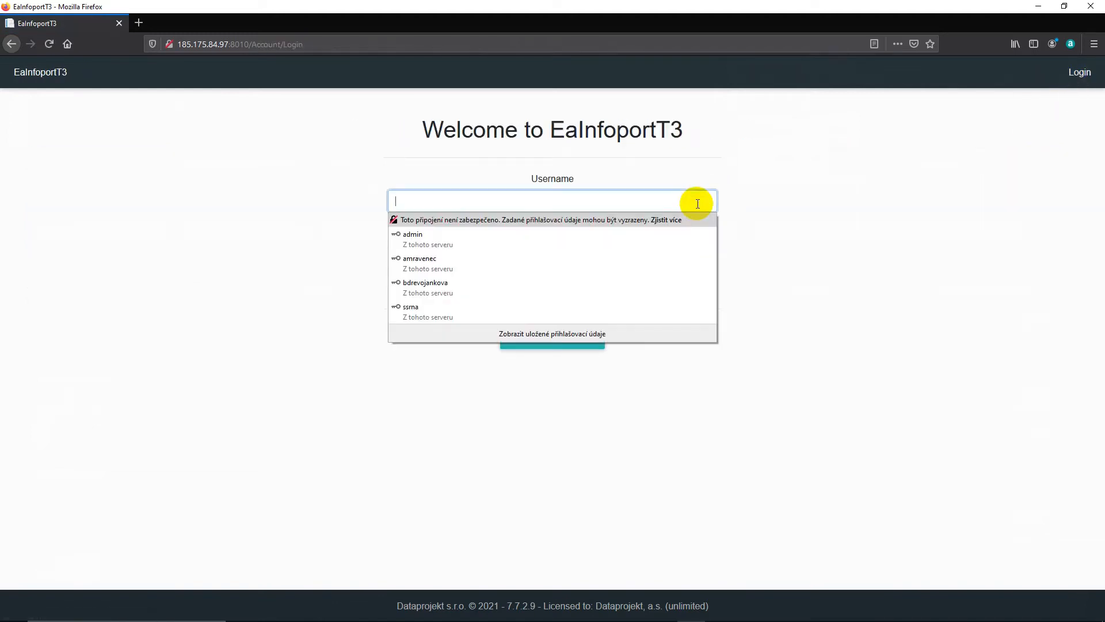
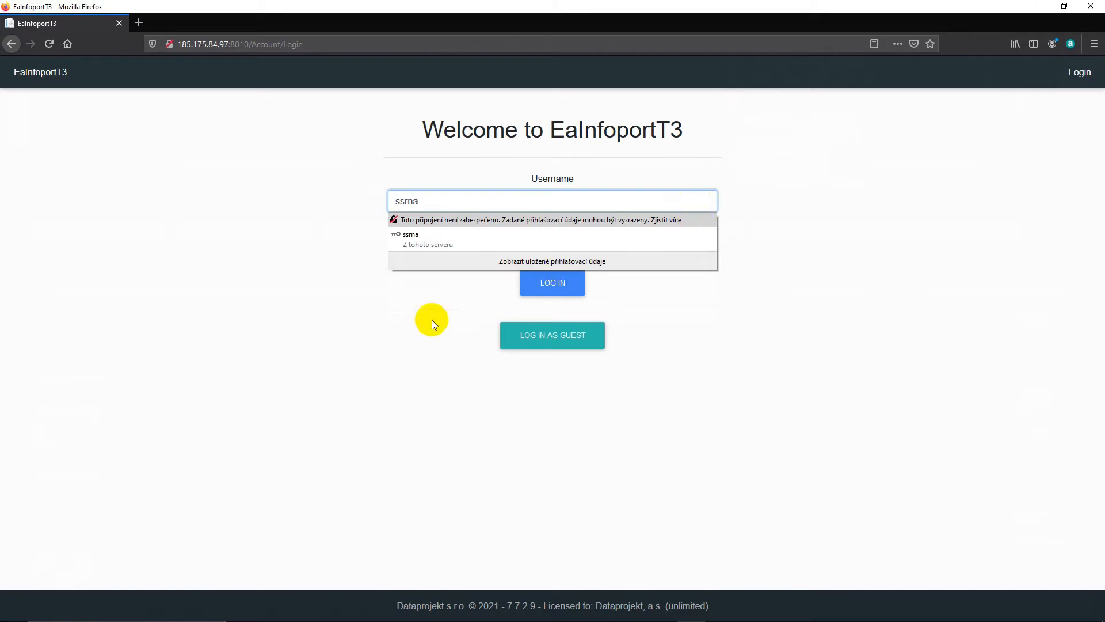
pyautogui.click(431, 319)
pyautogui.click(429, 247)
pyautogui.write('•')
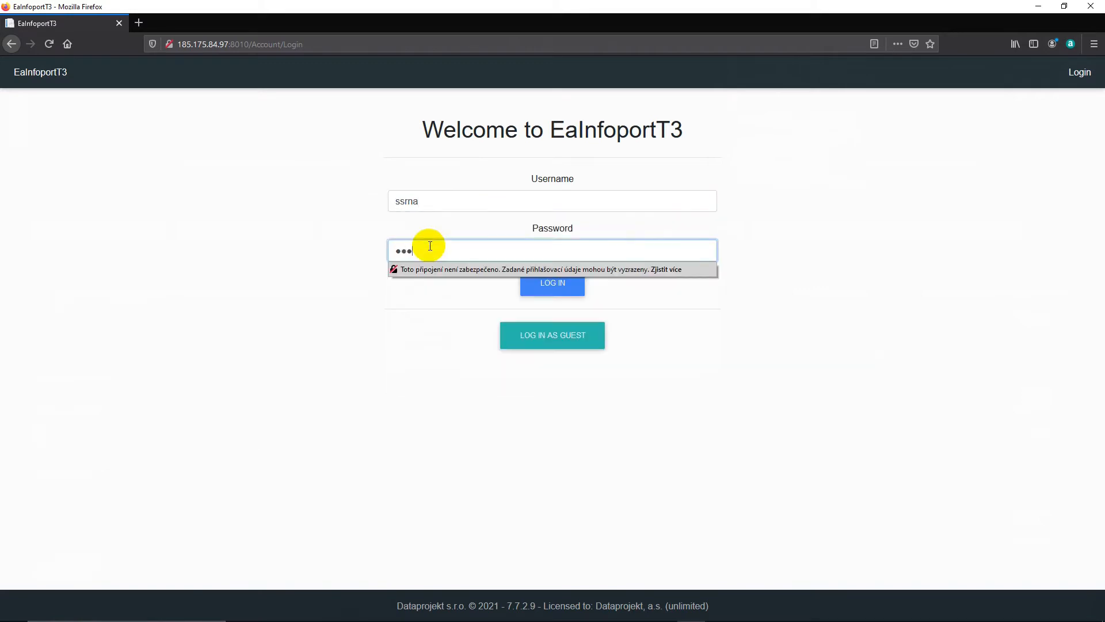
pyautogui.write('••••')
pyautogui.press('Return')
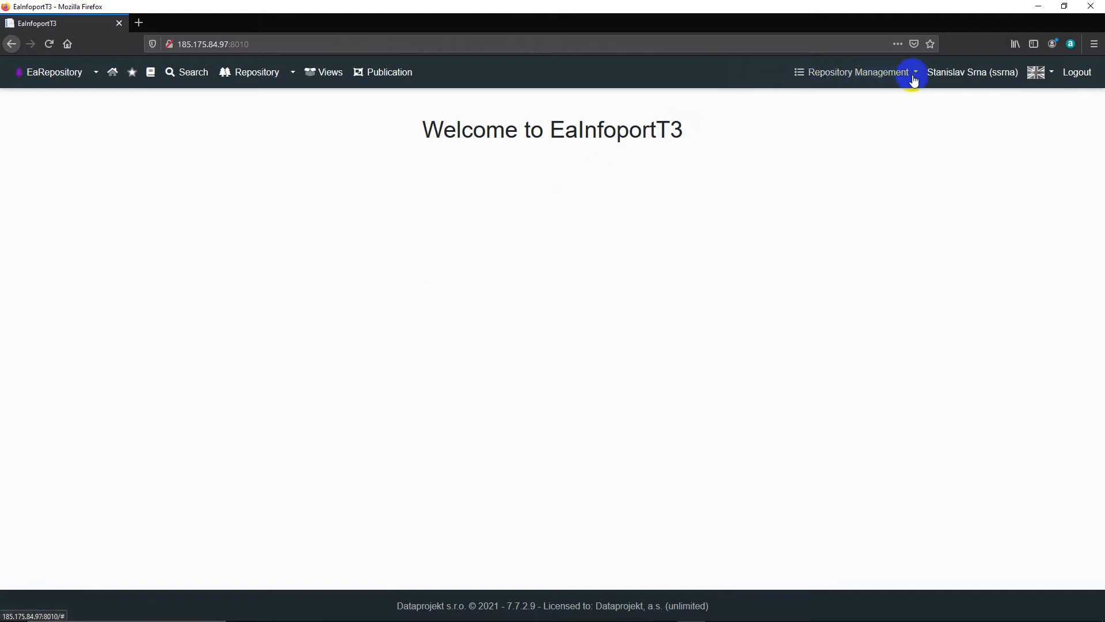
pyautogui.click(96, 72)
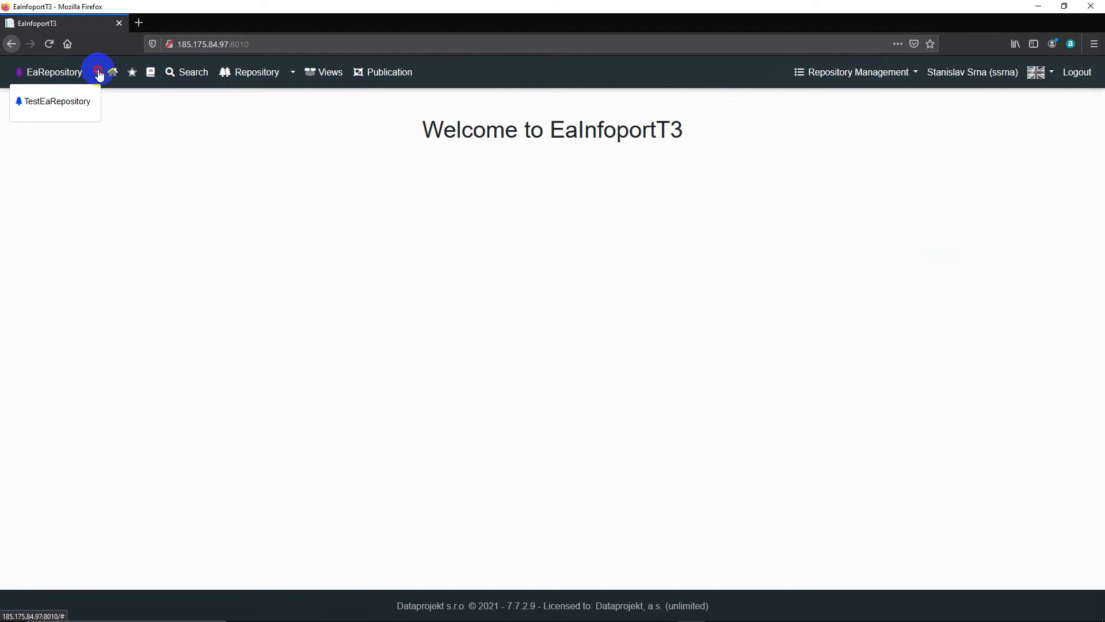
pyautogui.click(98, 73)
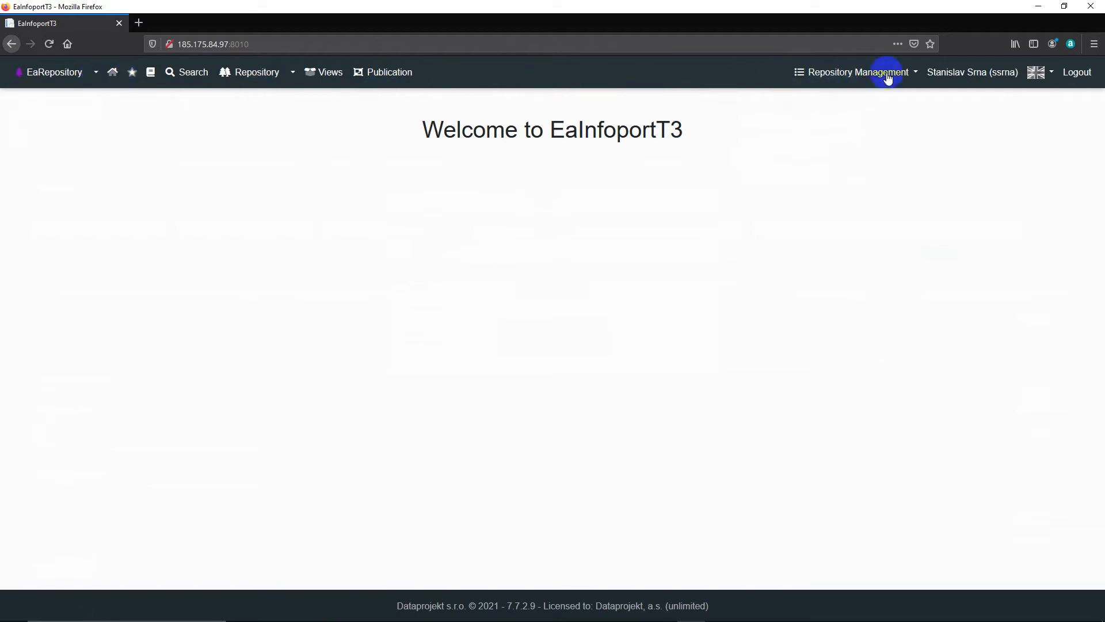
# Step: Create a group named Test Group 01 with the description "Just for demonstratiton purposes" and return to the list of groups
pyautogui.click(888, 75)
pyautogui.click(841, 130)
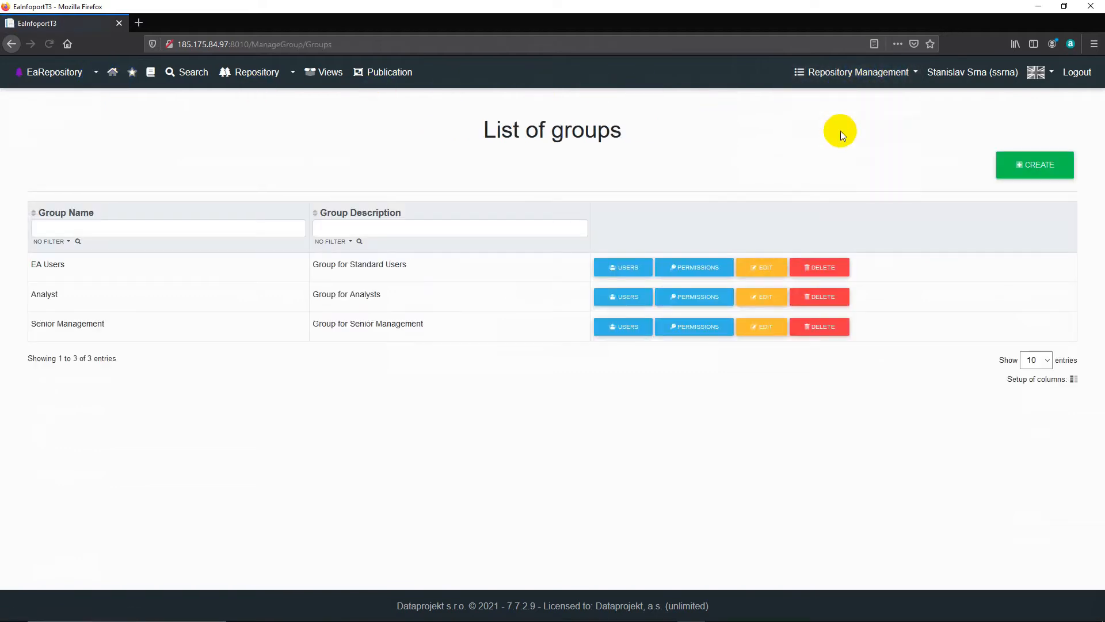
pyautogui.click(1049, 167)
pyautogui.click(587, 199)
pyautogui.write('Tes')
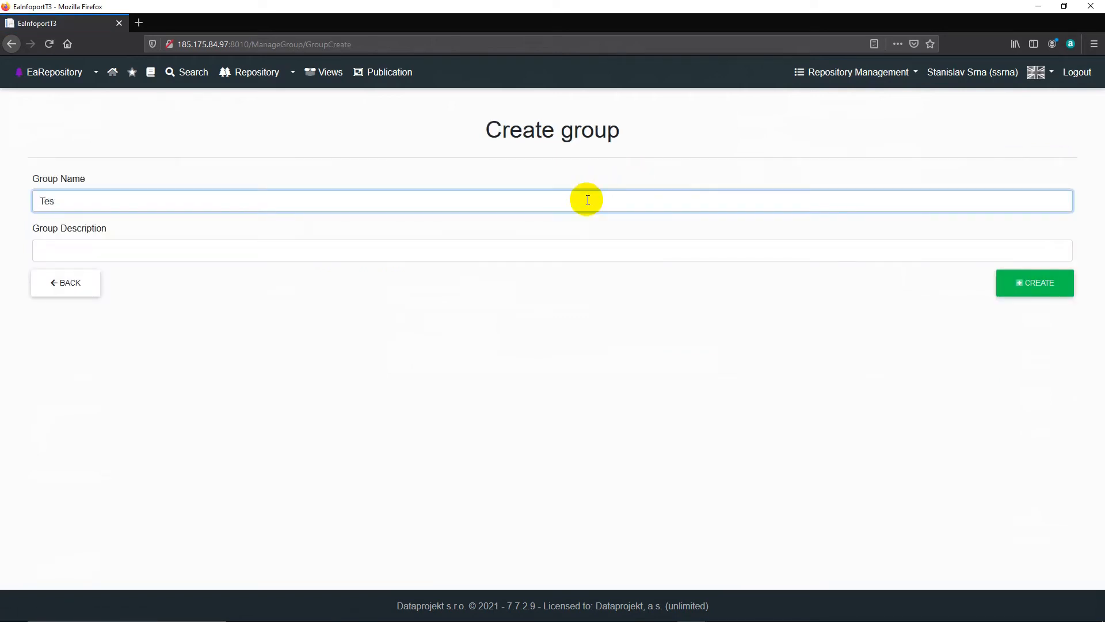
pyautogui.write('t group 01')
pyautogui.click(437, 245)
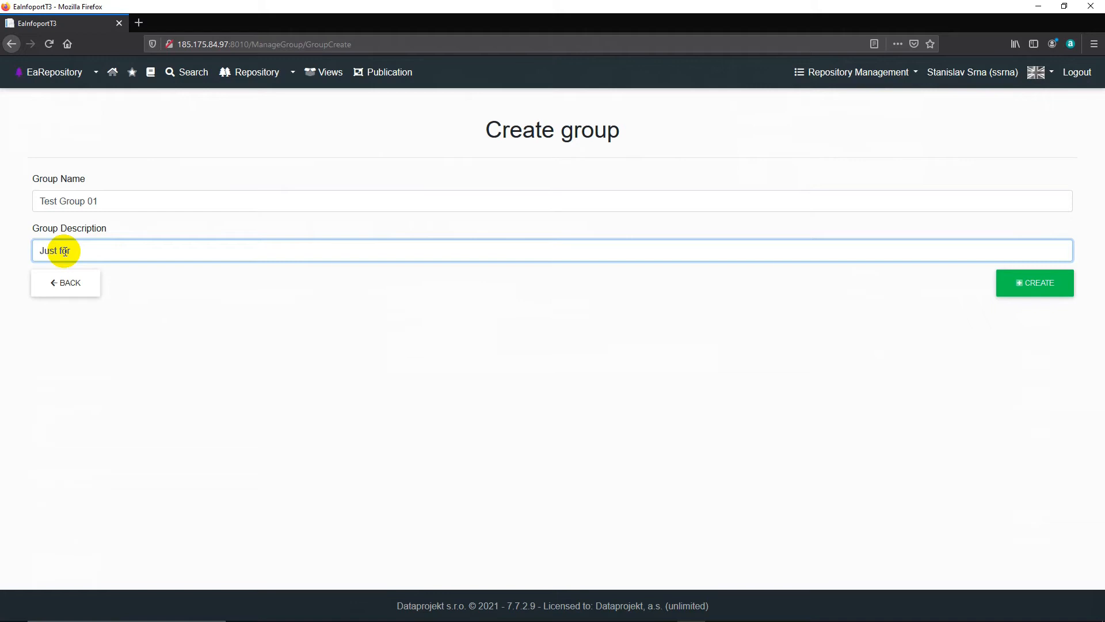
pyautogui.write('emonstratiton pu')
pyautogui.write('rposes')
pyautogui.click(1014, 283)
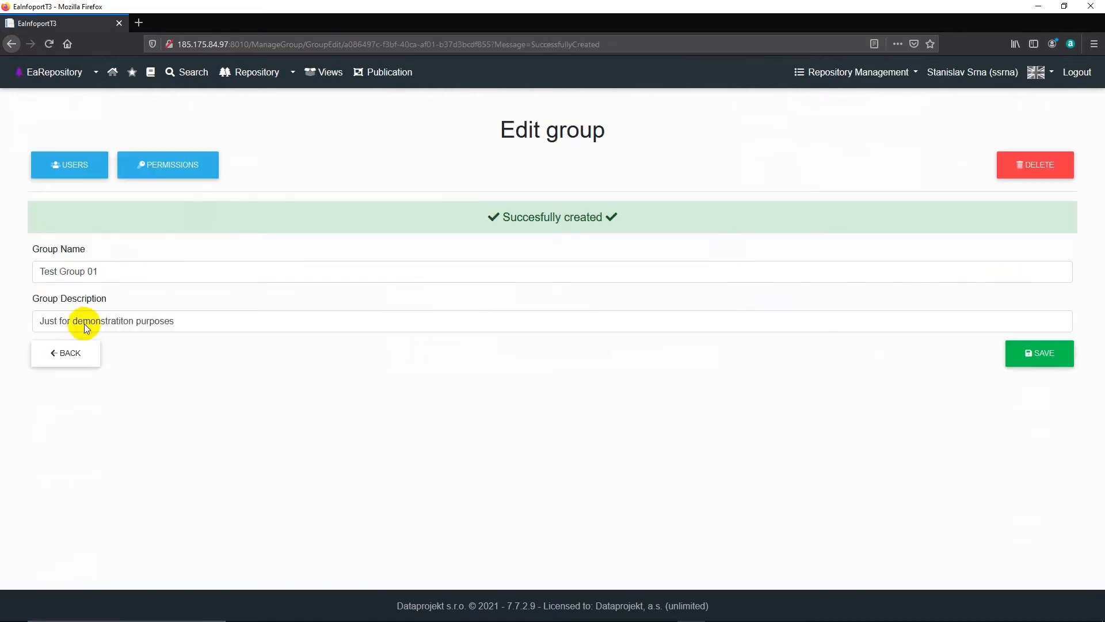
pyautogui.click(80, 357)
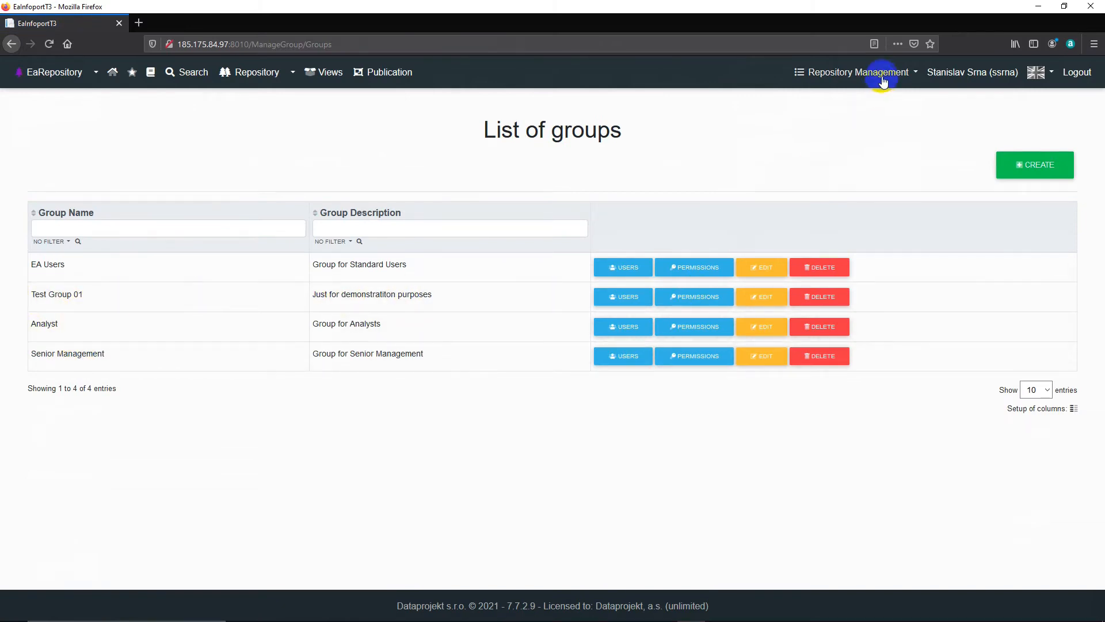
# Step: Open the list of users in Repository Management and cancel the surname filter
pyautogui.click(880, 72)
pyautogui.click(865, 104)
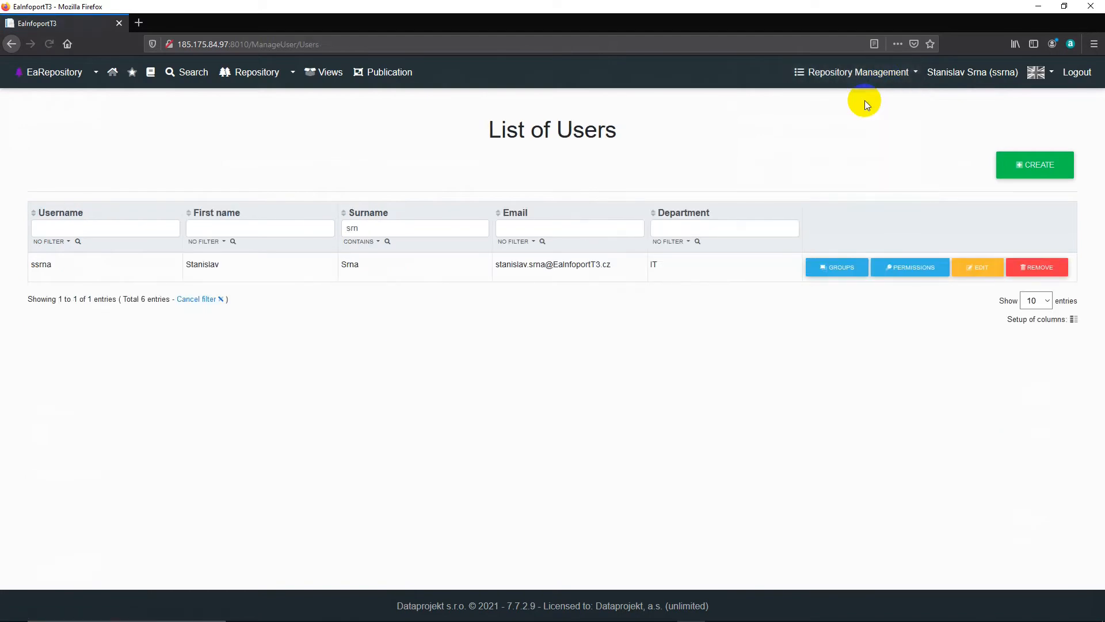
pyautogui.click(191, 304)
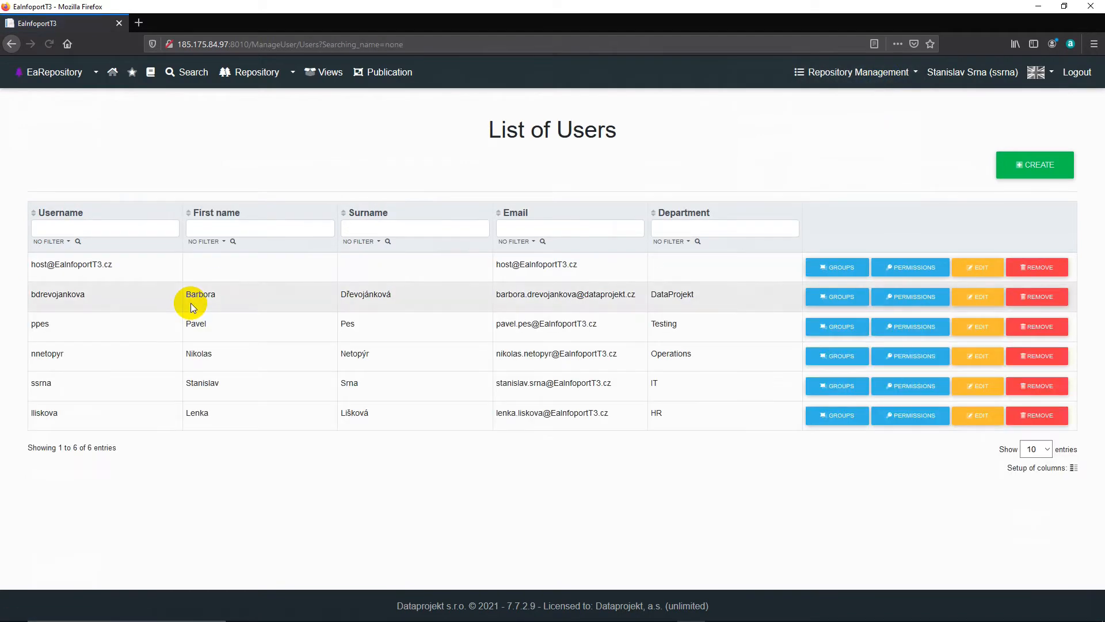
# Step: Start creating a new user and enter the test user's username and e-mail address
pyautogui.click(1030, 166)
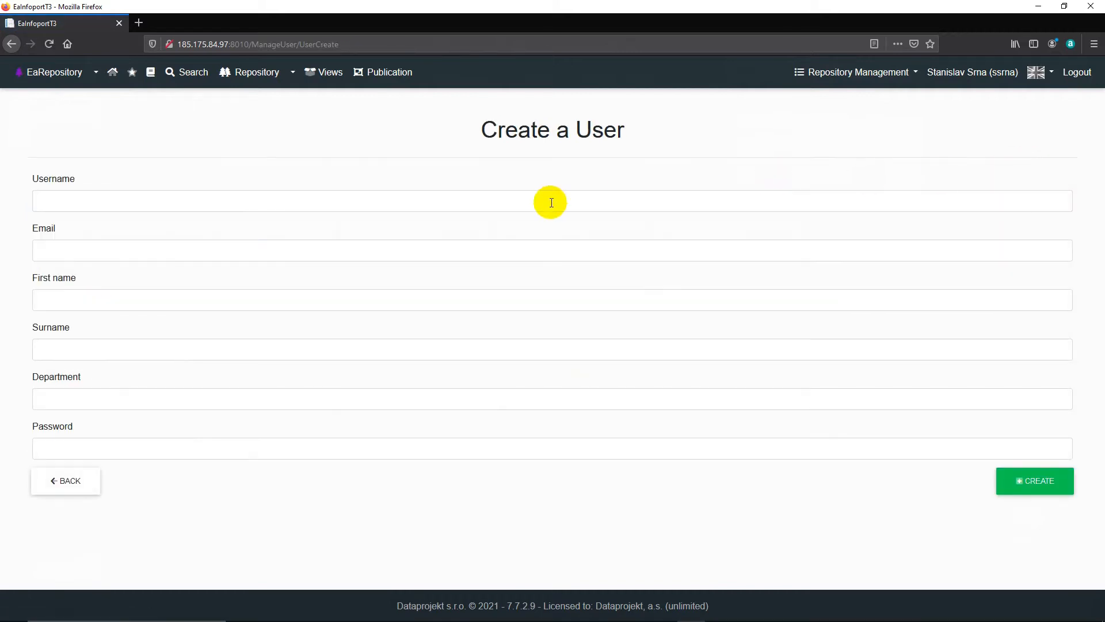
pyautogui.click(551, 202)
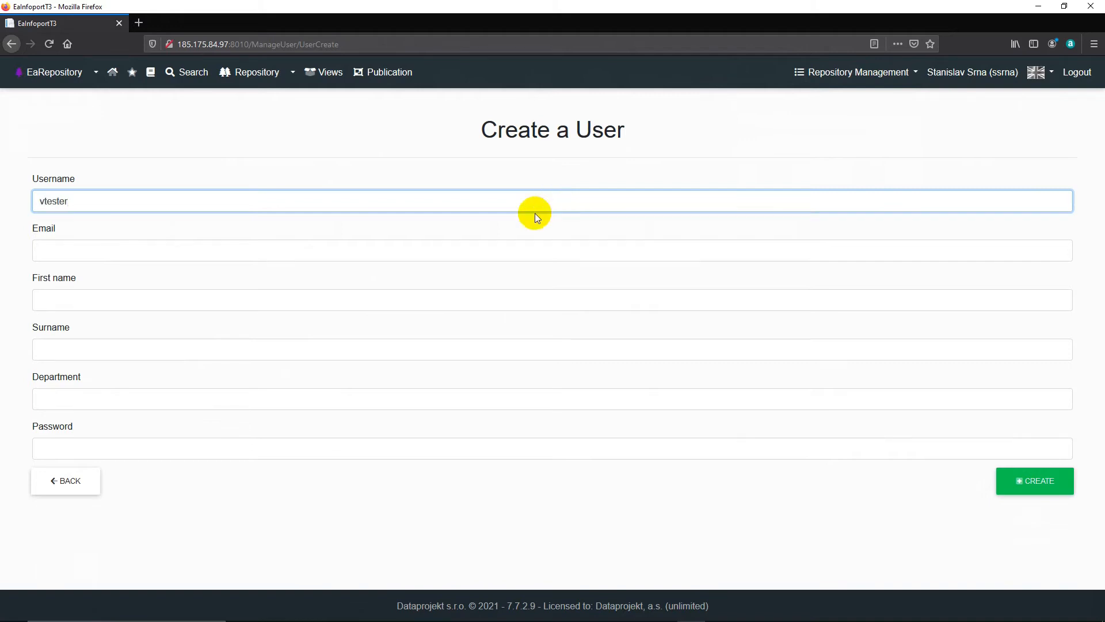
pyautogui.click(509, 244)
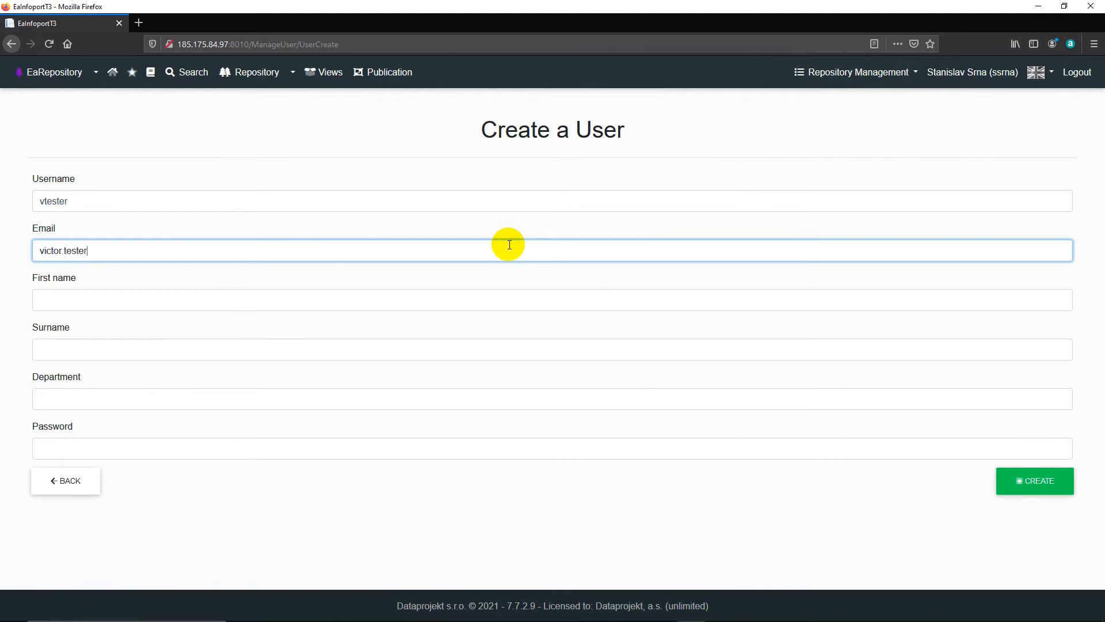
# Step: Enter the new user's first name and surname, and set the department to Dataprojekt Test
pyautogui.click(186, 304)
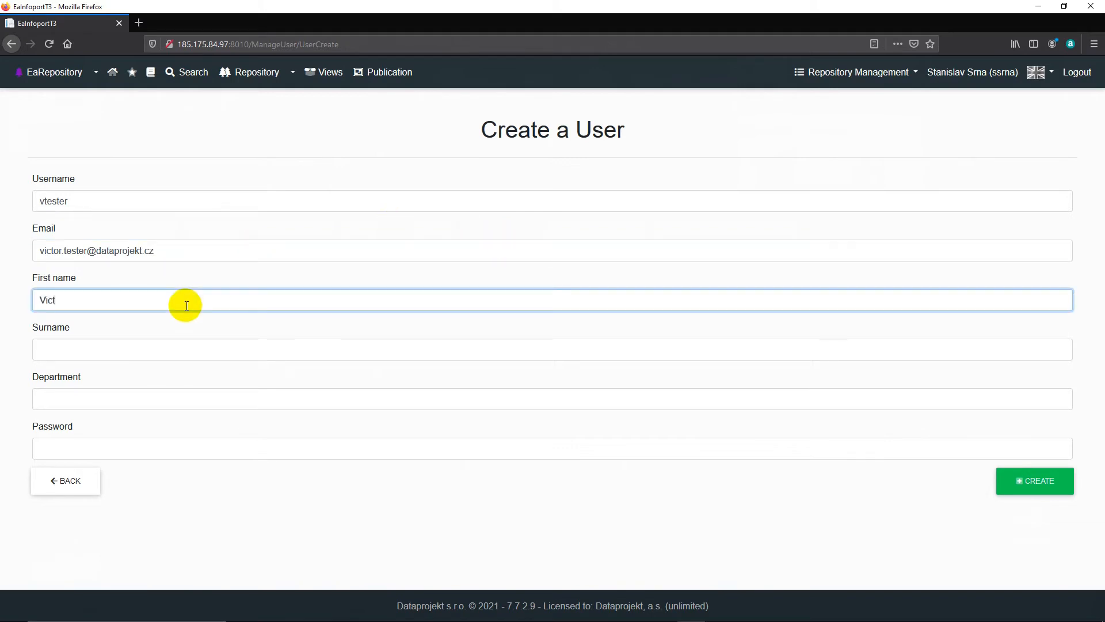
pyautogui.press('Tab')
pyautogui.write('T')
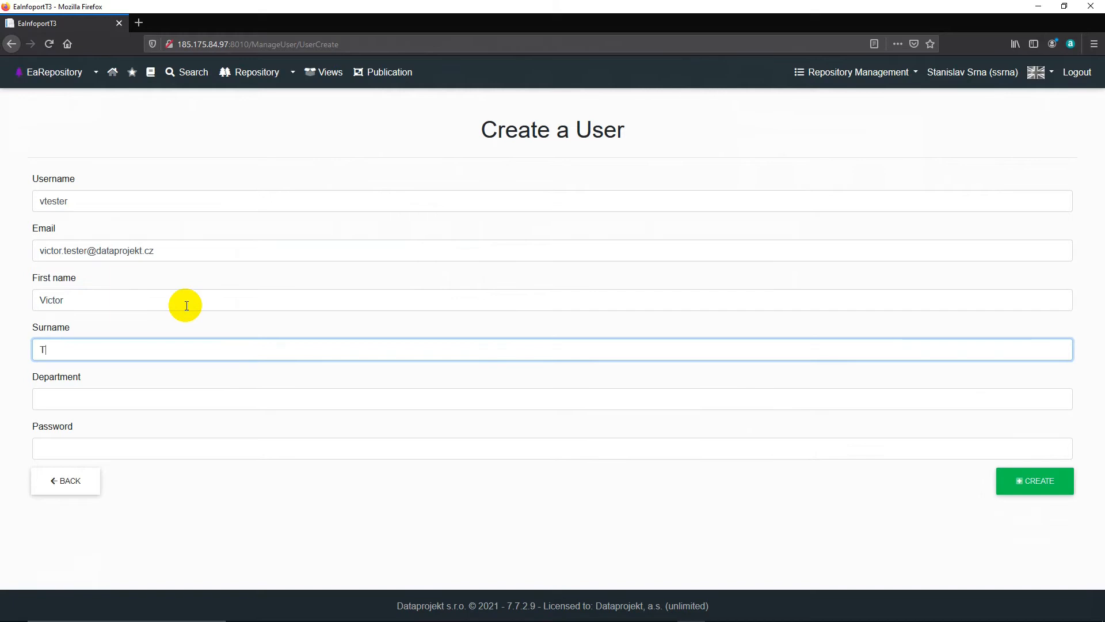
pyautogui.write('ester')
pyautogui.press('Tab')
pyautogui.write('Dataproj')
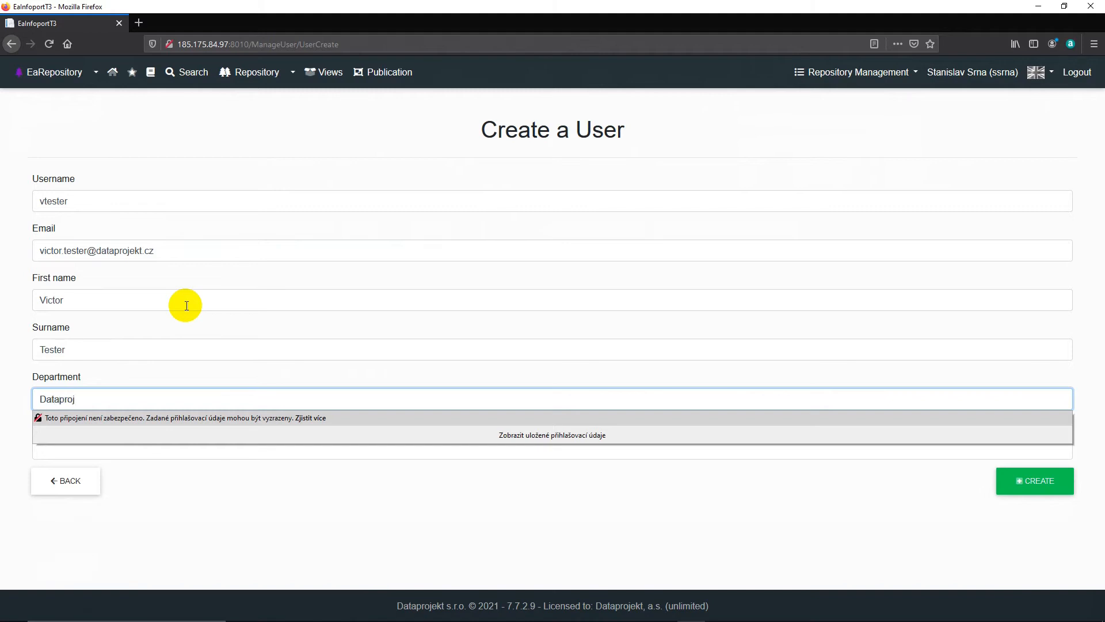
pyautogui.write('ekt Test')
# Step: Enter the new user's account password, create the user, and return to the list of users
pyautogui.press('Tab')
pyautogui.write('test')
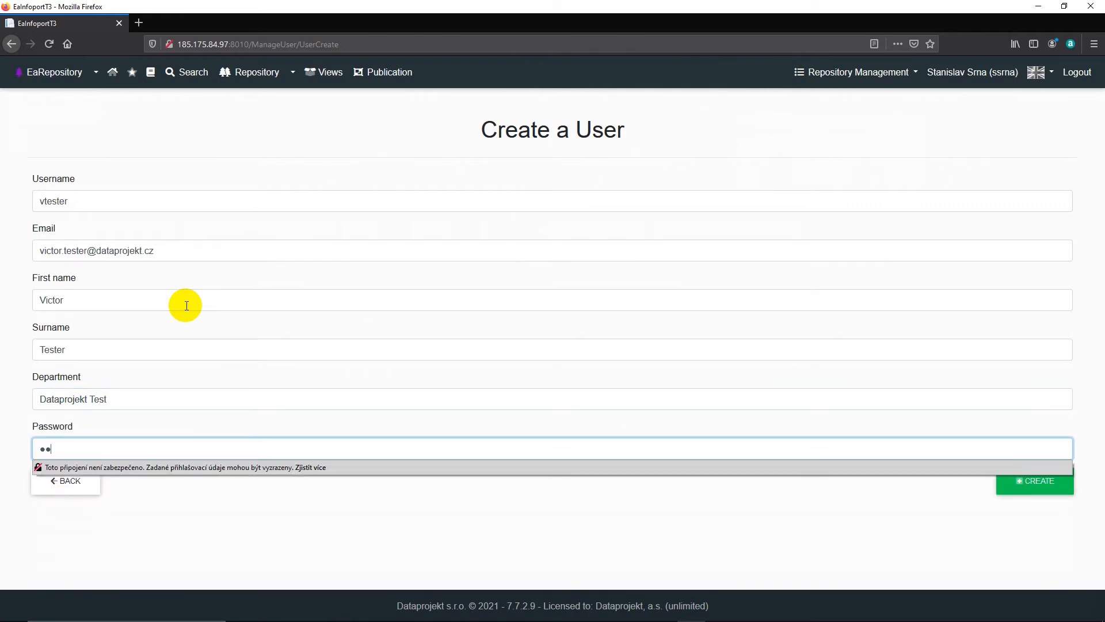
pyautogui.write('er')
pyautogui.click(1037, 483)
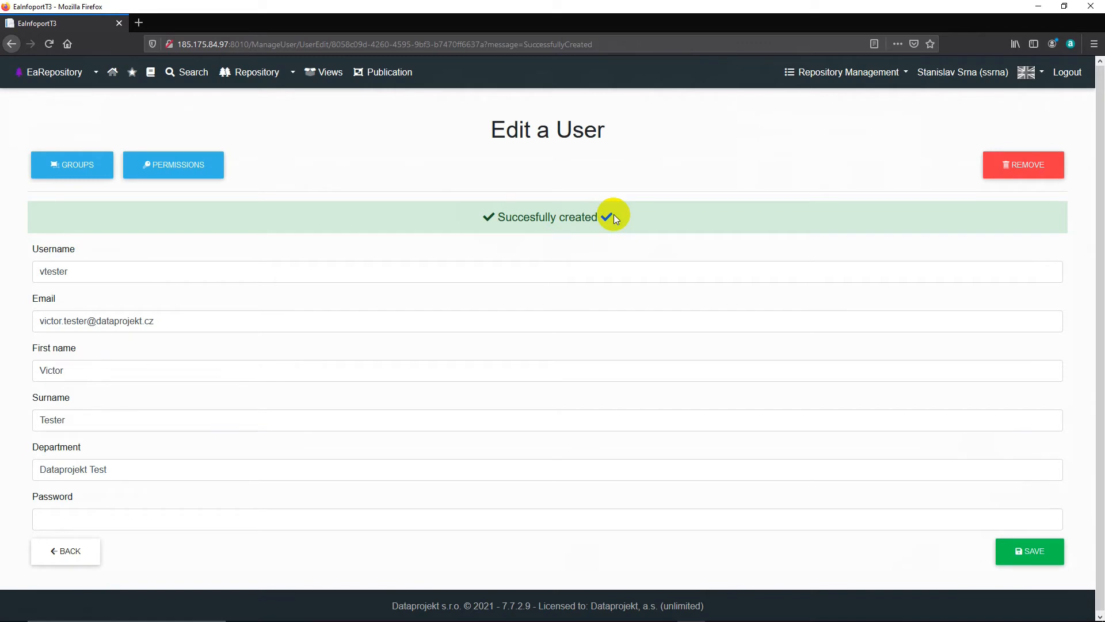
pyautogui.click(76, 551)
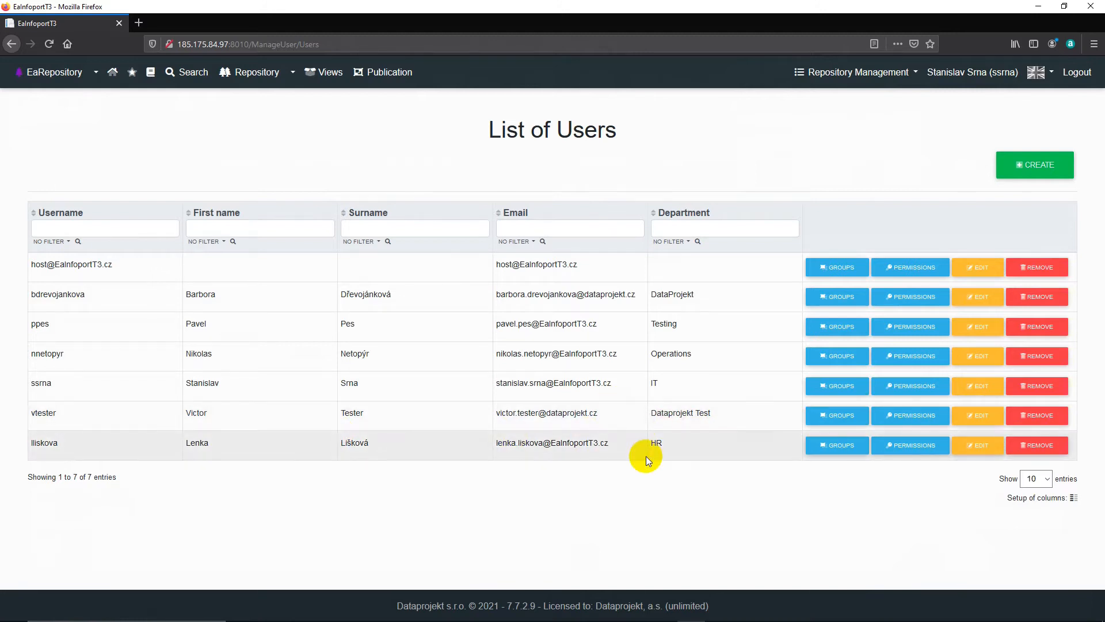
# Step: Switch to the Edge browser and log in as the new test user, entering that user's username and account password
pyautogui.click(663, 616)
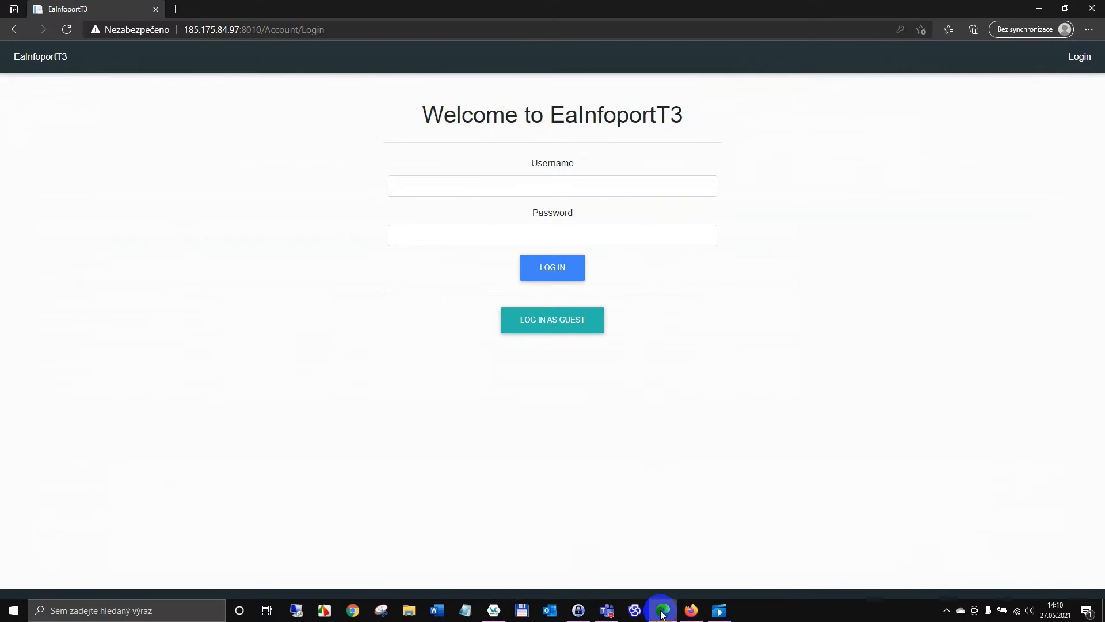
pyautogui.click(468, 183)
pyautogui.write('v')
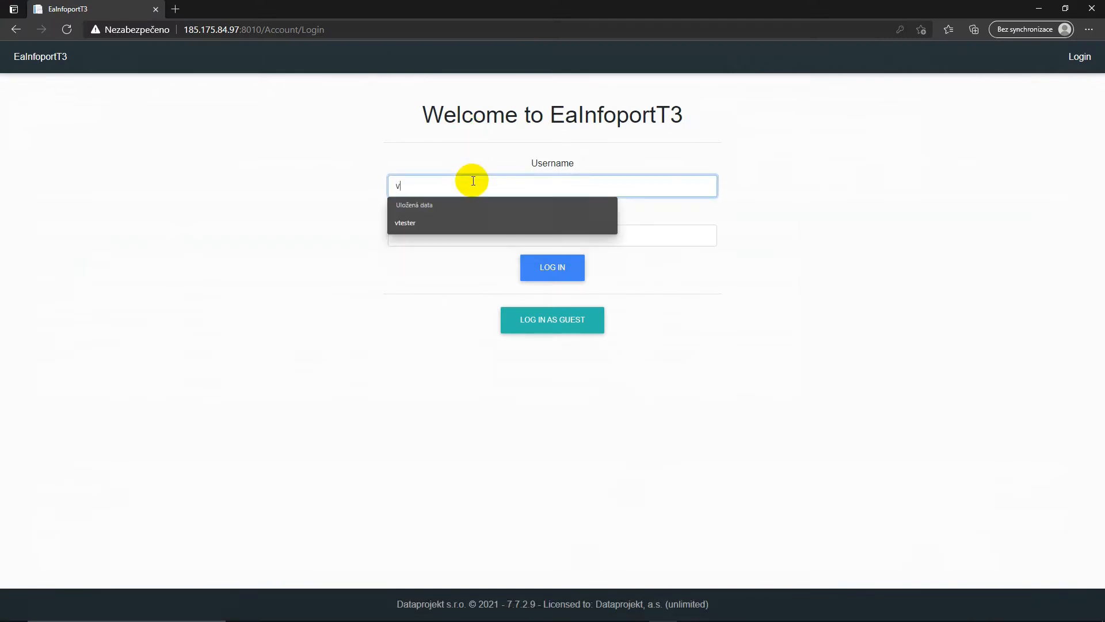
pyautogui.write('tester')
pyautogui.press('Tab')
pyautogui.write('••••••')
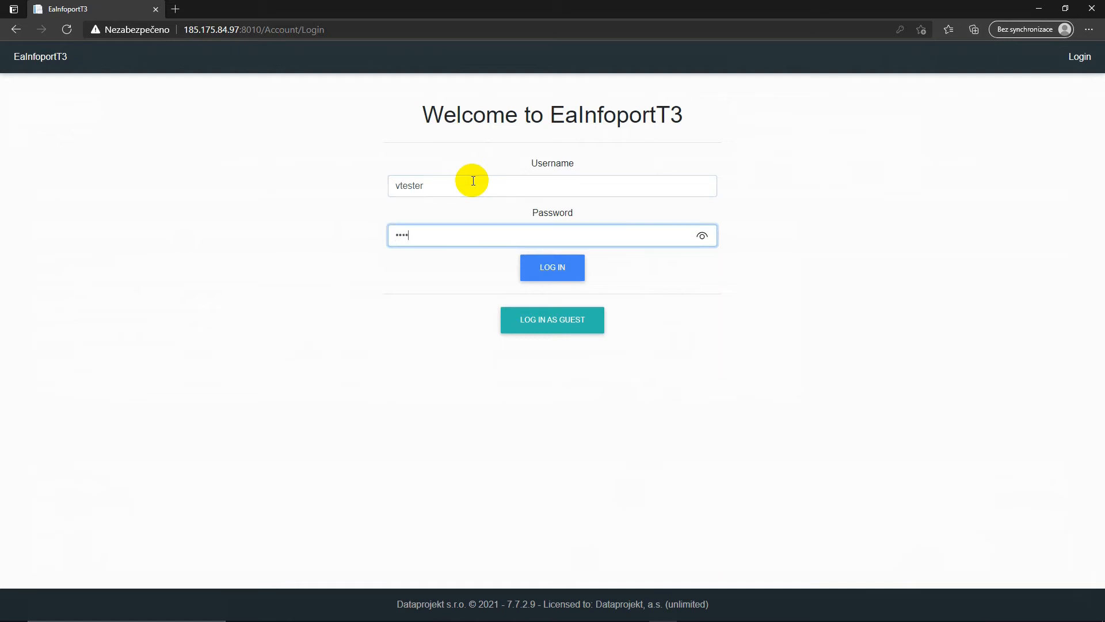
pyautogui.press('Return')
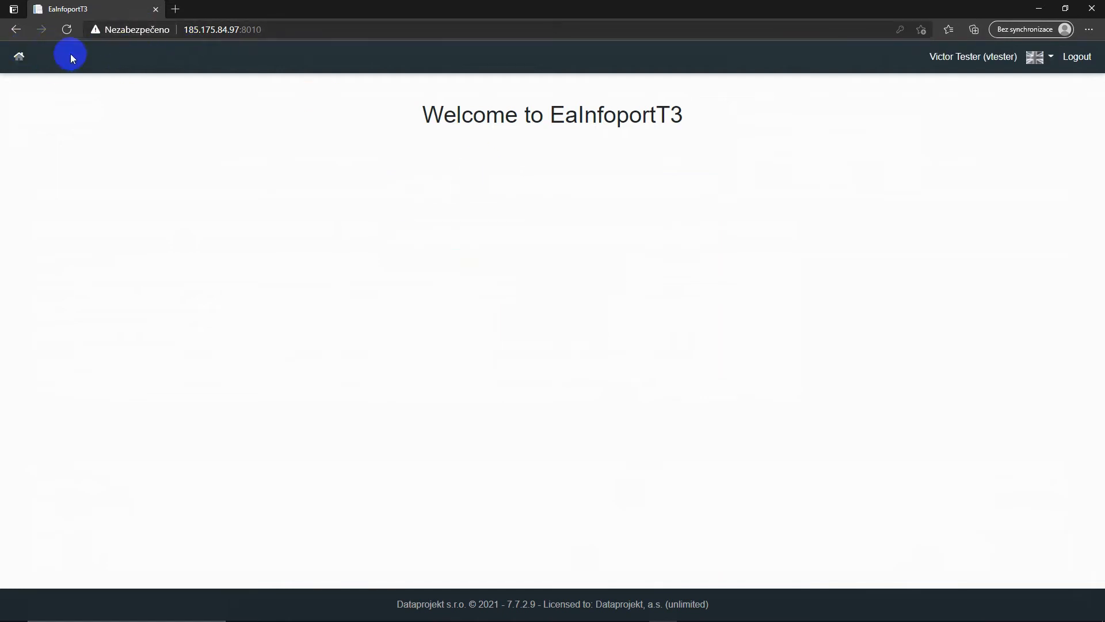
pyautogui.click(1050, 59)
pyautogui.click(1051, 59)
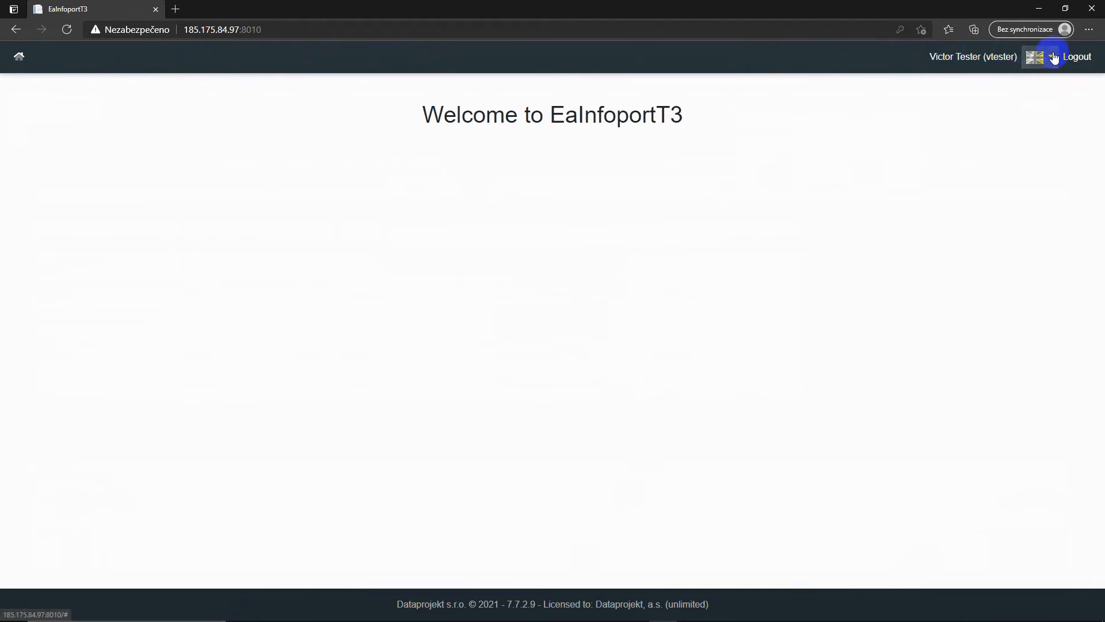
# Step: Switch back to Firefox, filter the list of users by part of the new user's username, and look through that user's details
pyautogui.click(691, 611)
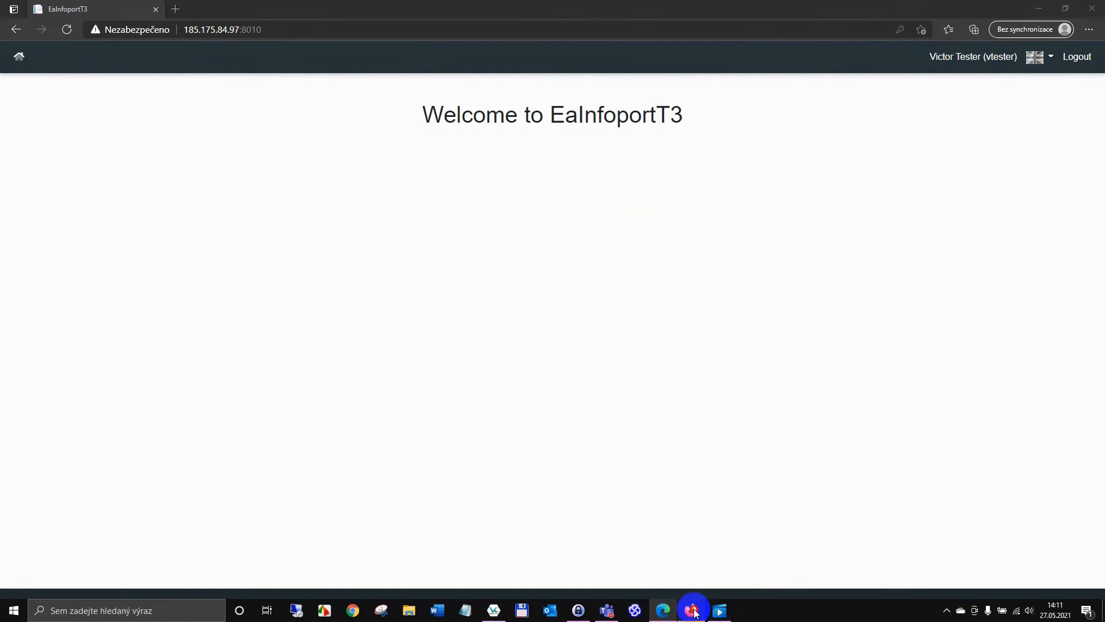
pyautogui.click(141, 229)
pyautogui.write('vtes')
pyautogui.press('Return')
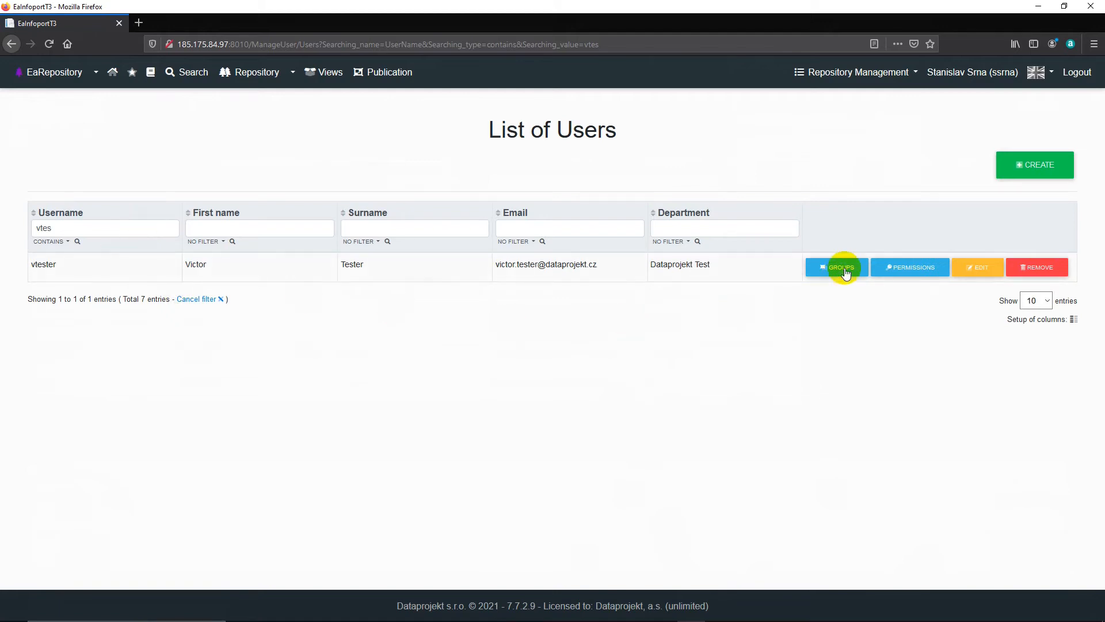
pyautogui.click(964, 268)
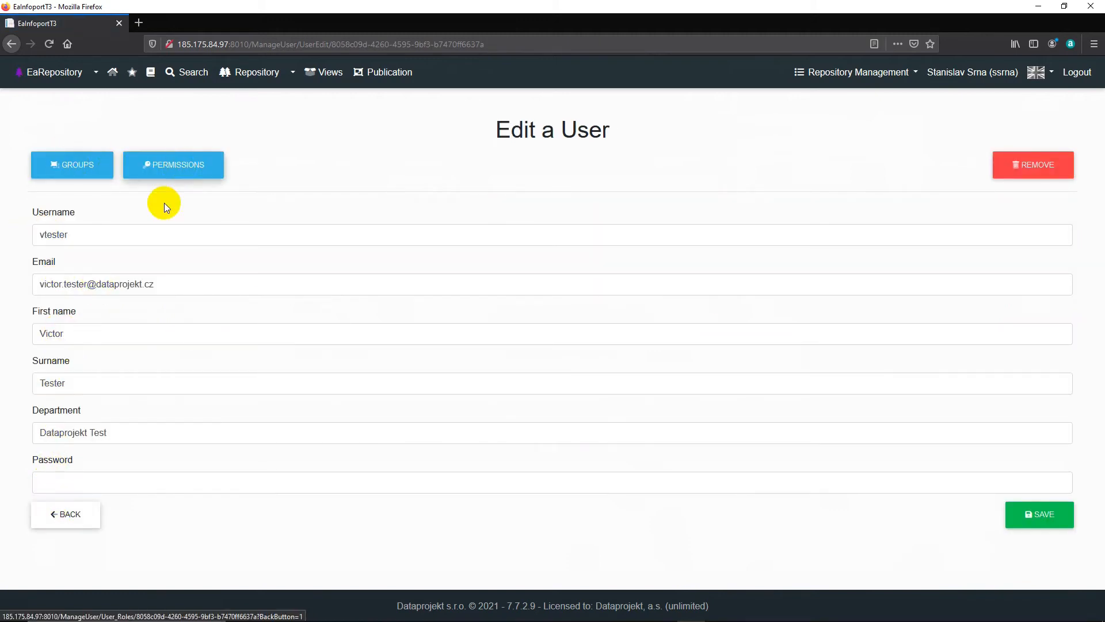
pyautogui.click(53, 513)
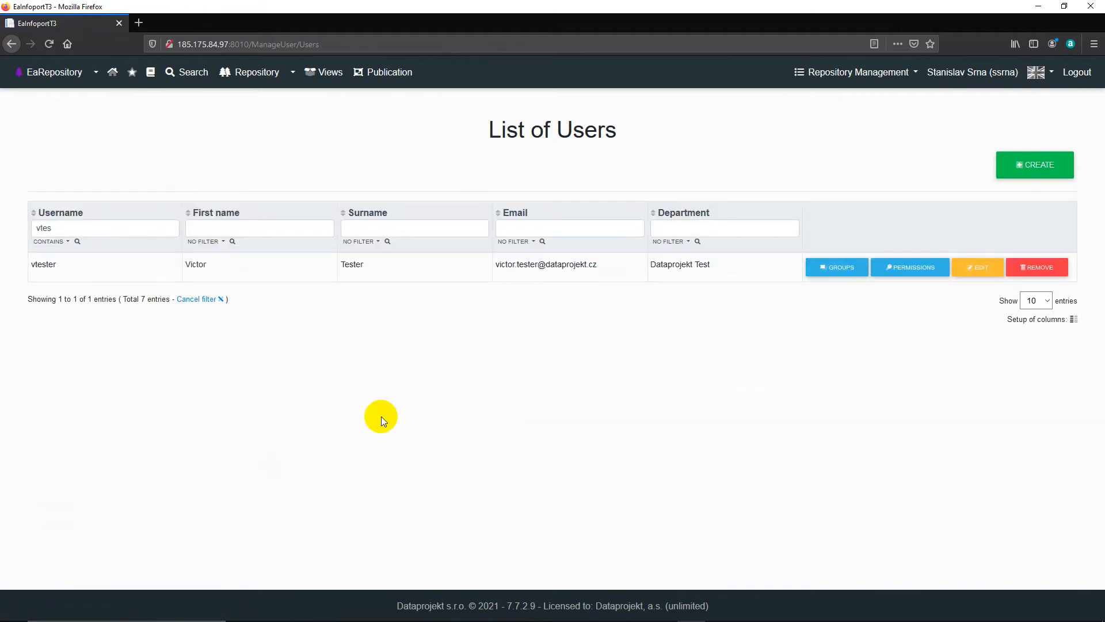
# Step: Grant the new test user the Access to repository tree permission and return to the list of users
pyautogui.click(910, 268)
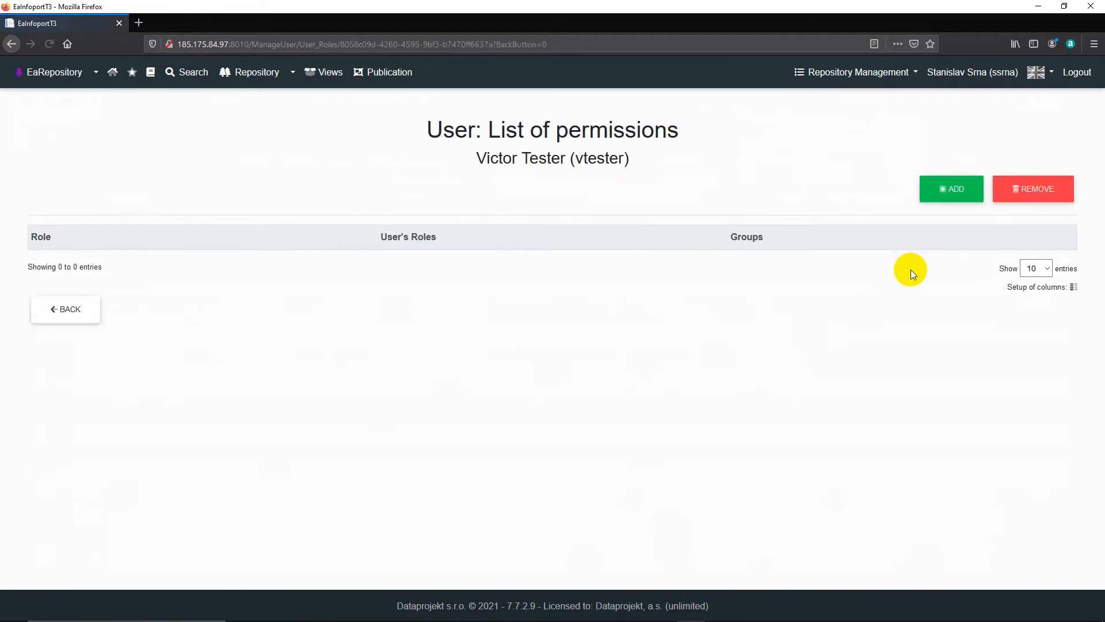
pyautogui.click(951, 190)
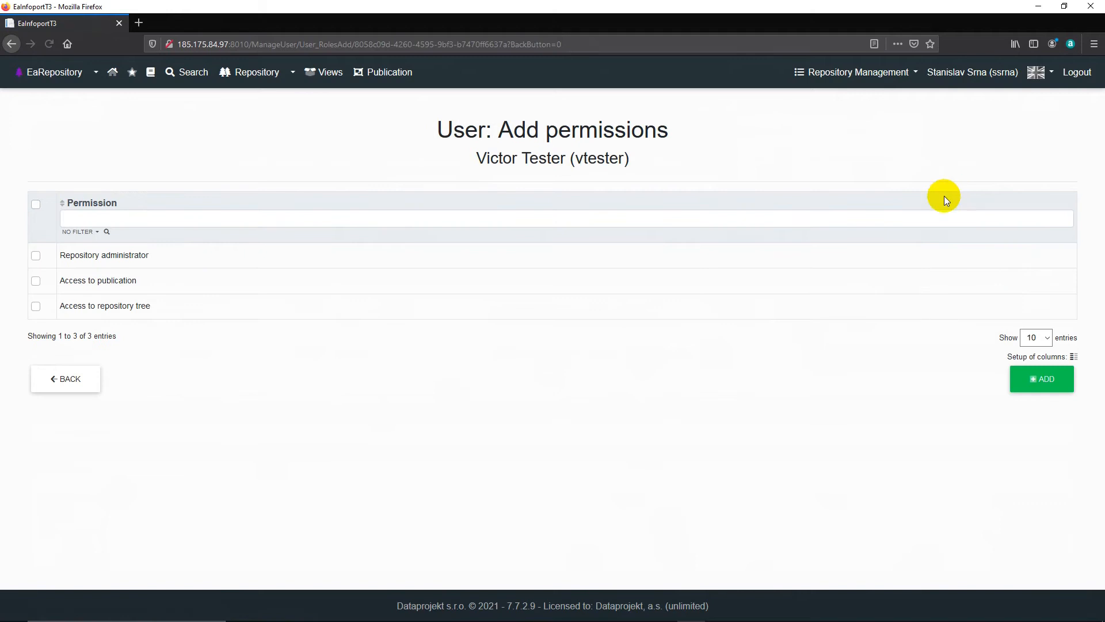
pyautogui.click(35, 306)
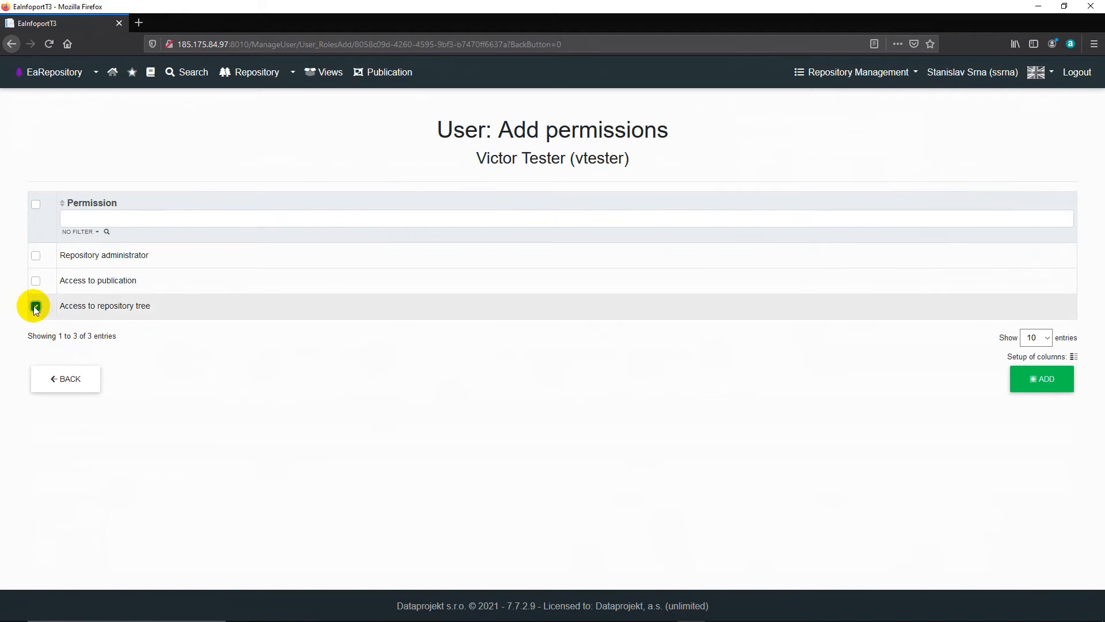
pyautogui.click(1045, 382)
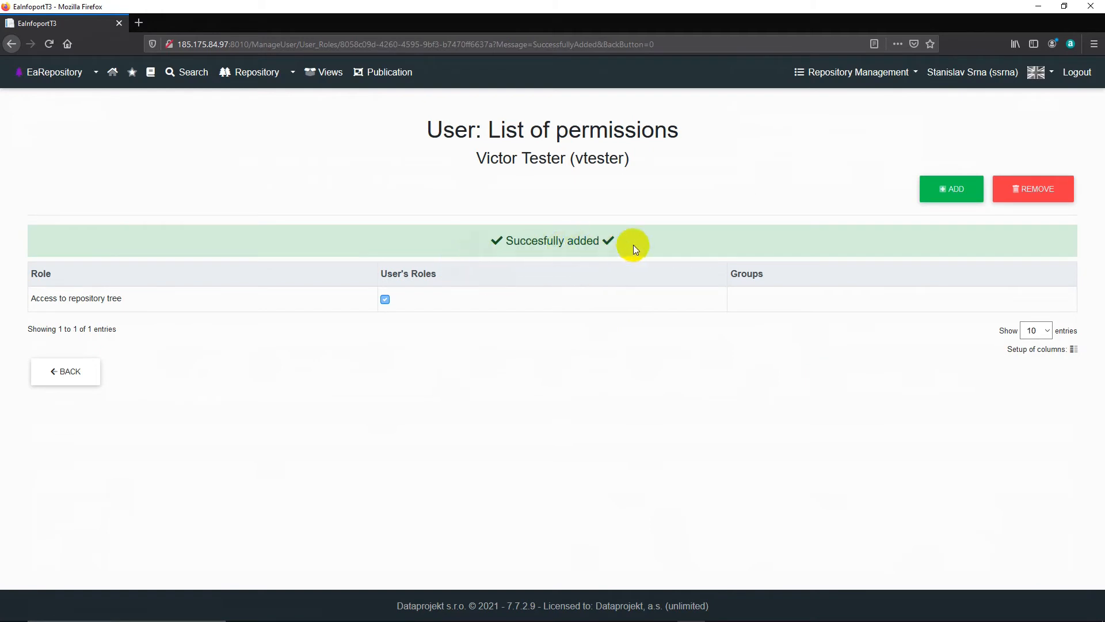
pyautogui.click(74, 372)
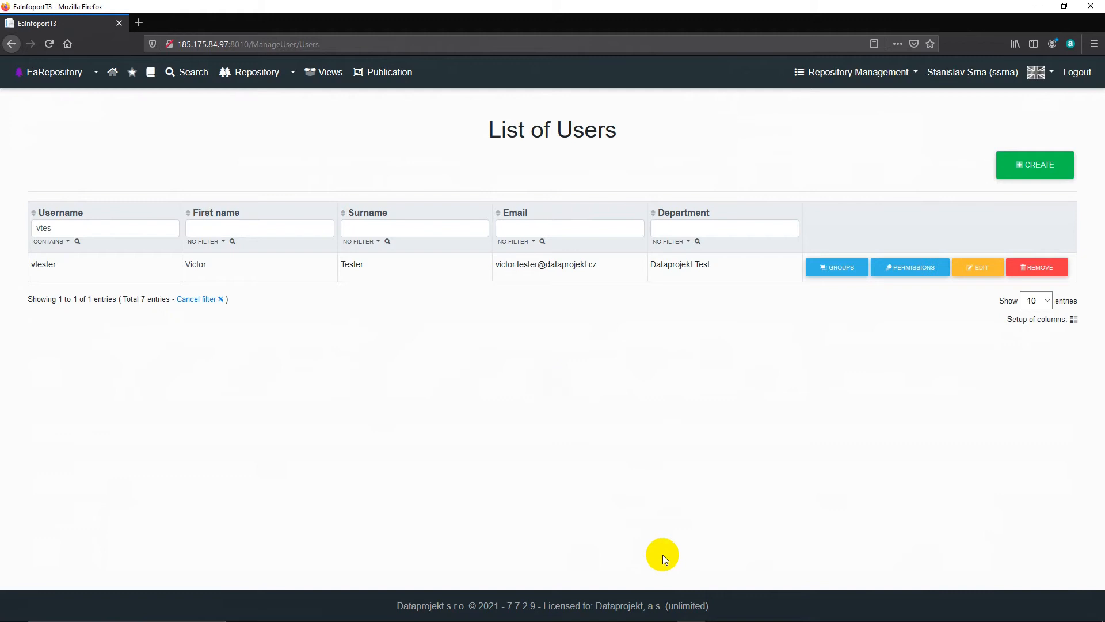
# Step: Switch to Edge, reload the portal in the test user's session, and open the repository tree
pyautogui.click(663, 613)
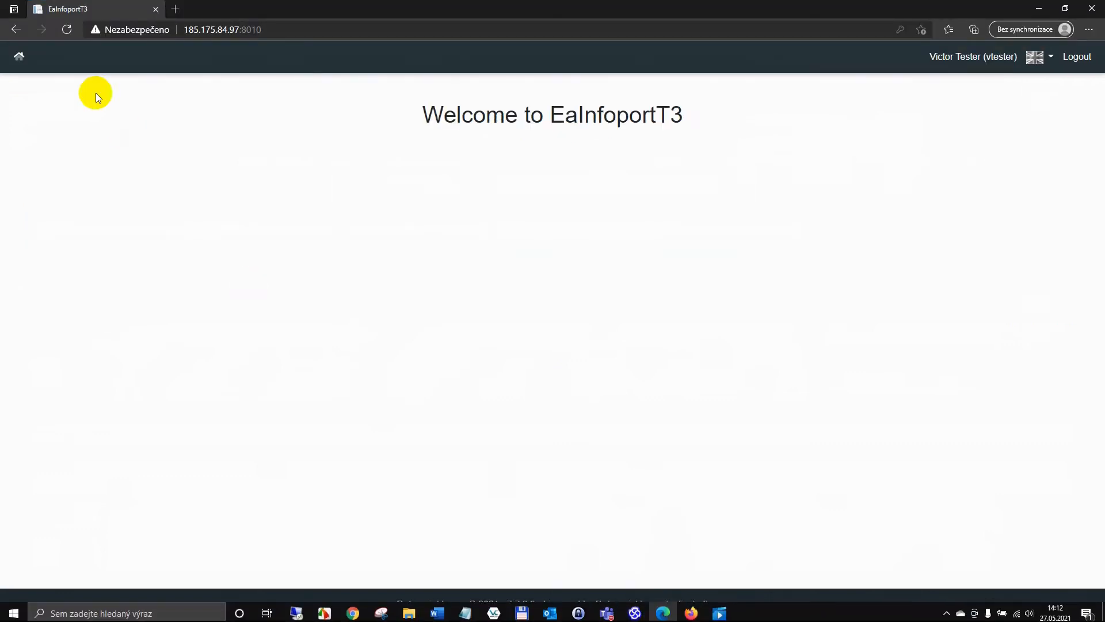
pyautogui.click(67, 28)
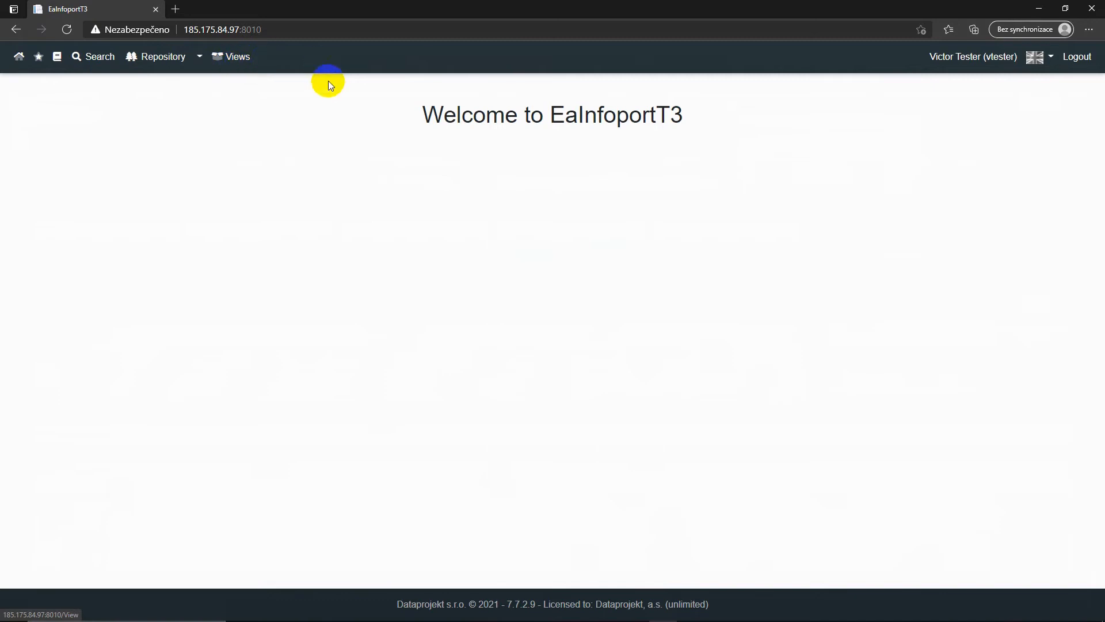
pyautogui.click(145, 57)
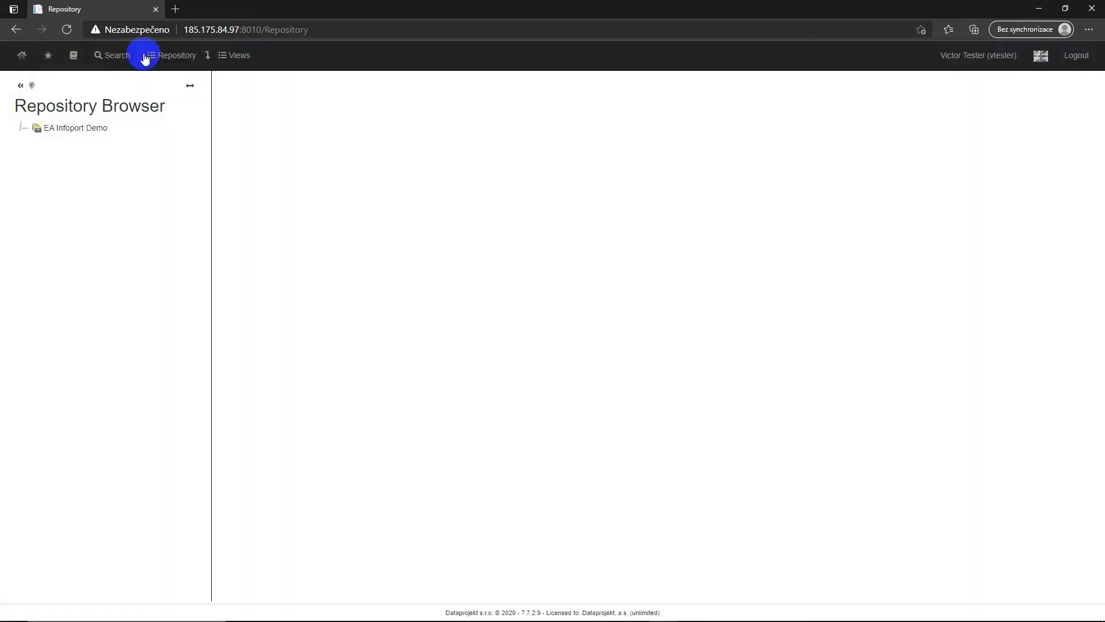
# Step: Expand the EA Infoport Demo root in the test user's repository tree to examine which packages are accessible
pyautogui.click(23, 128)
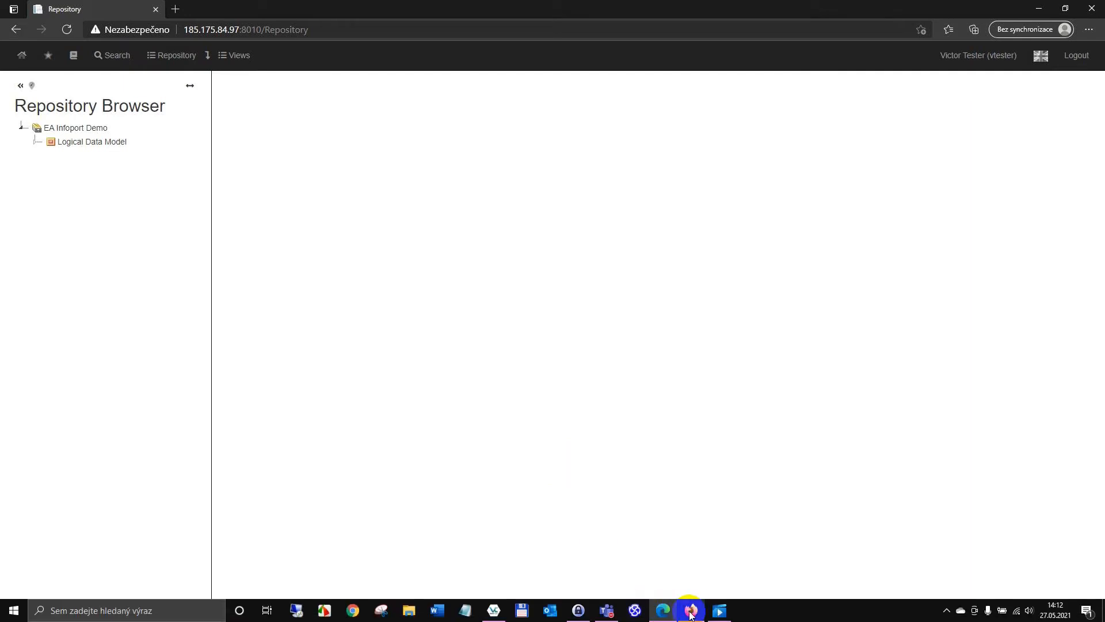
# Step: Switch to Firefox, grant Test Group 01 the Access to publication permission, and return to the list of groups
pyautogui.click(693, 612)
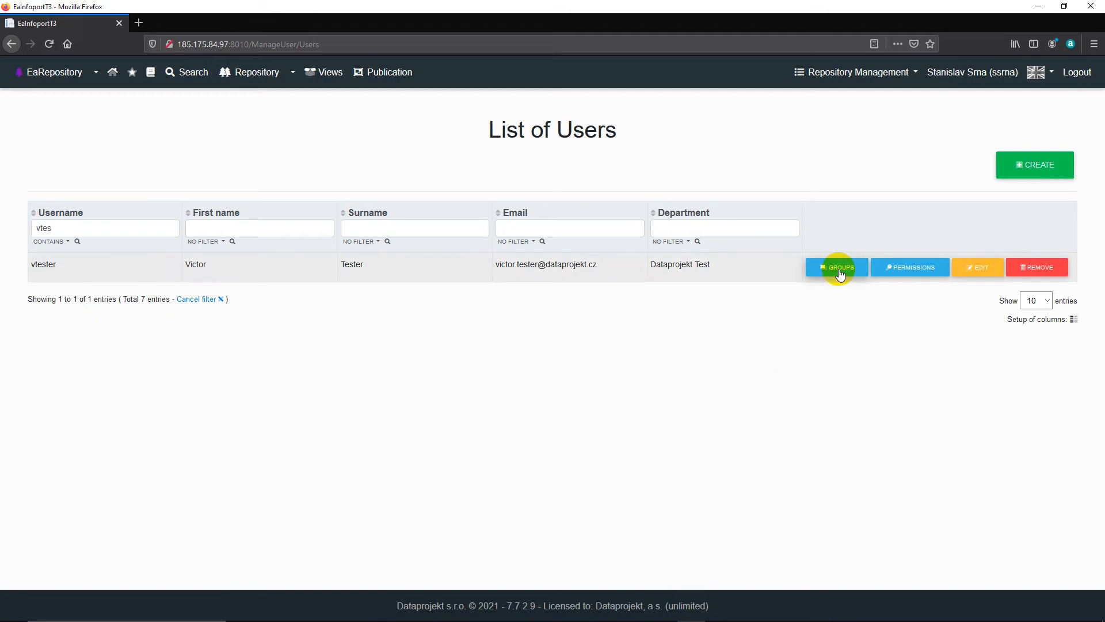
pyautogui.click(913, 72)
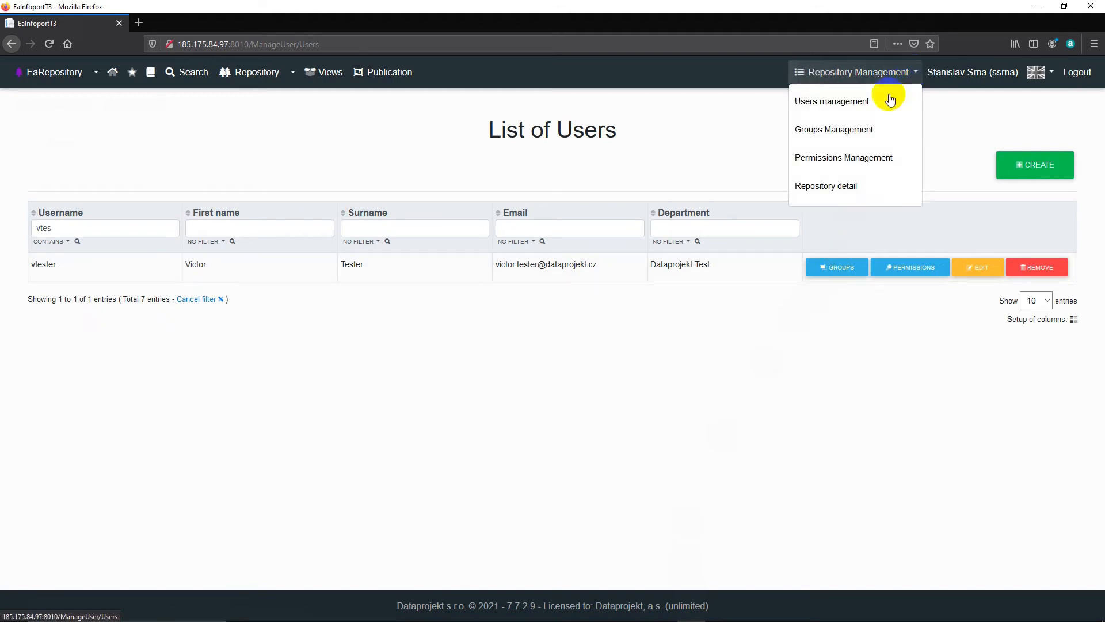
pyautogui.click(860, 130)
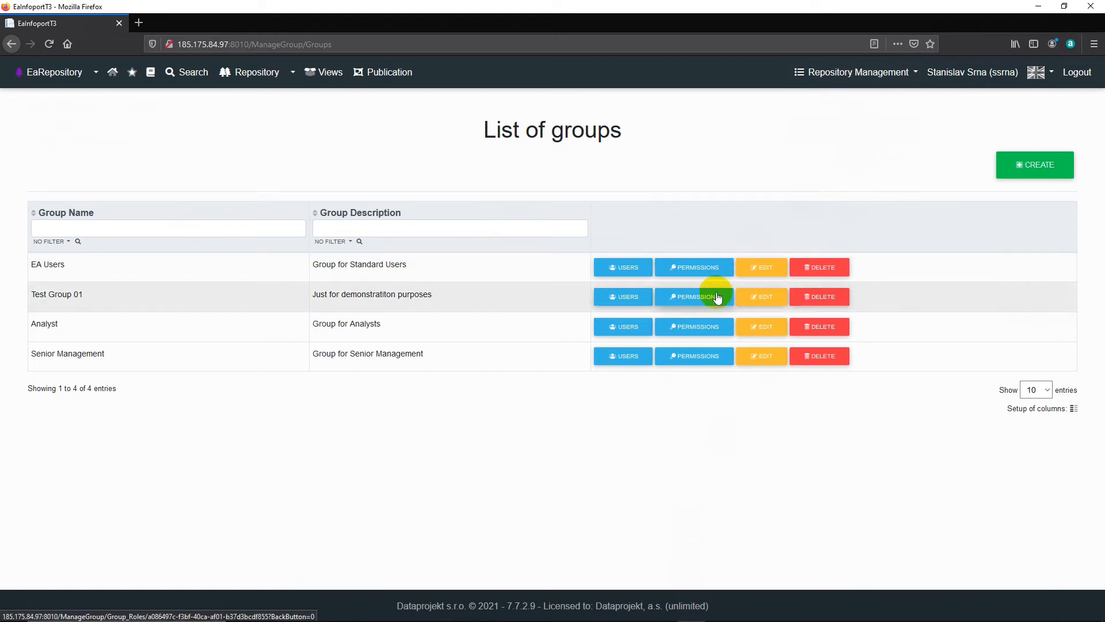
pyautogui.click(717, 295)
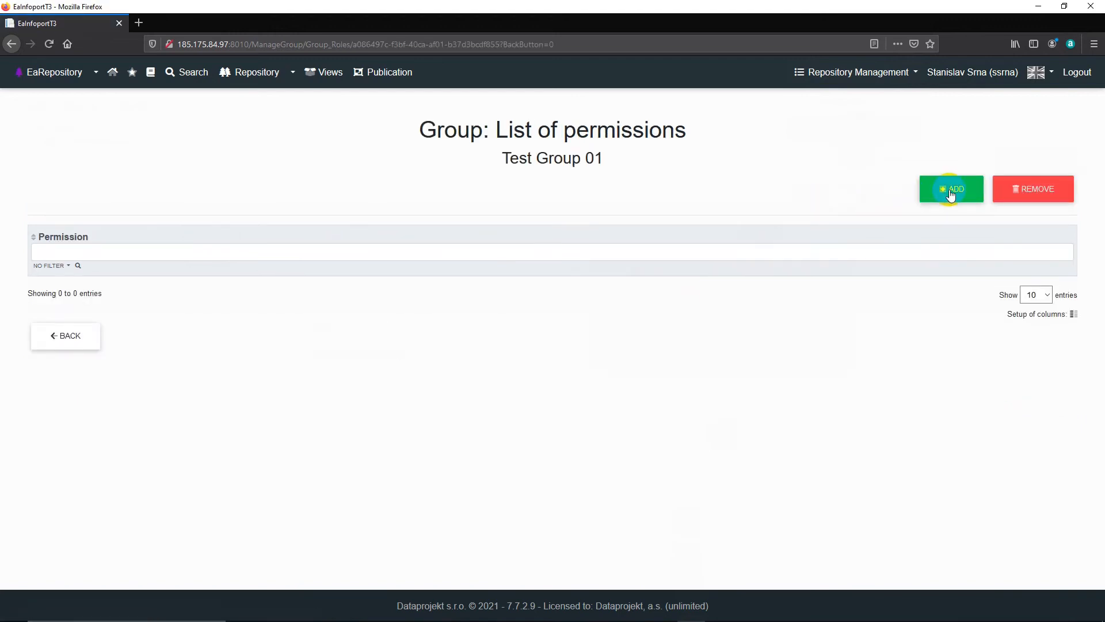
pyautogui.click(951, 190)
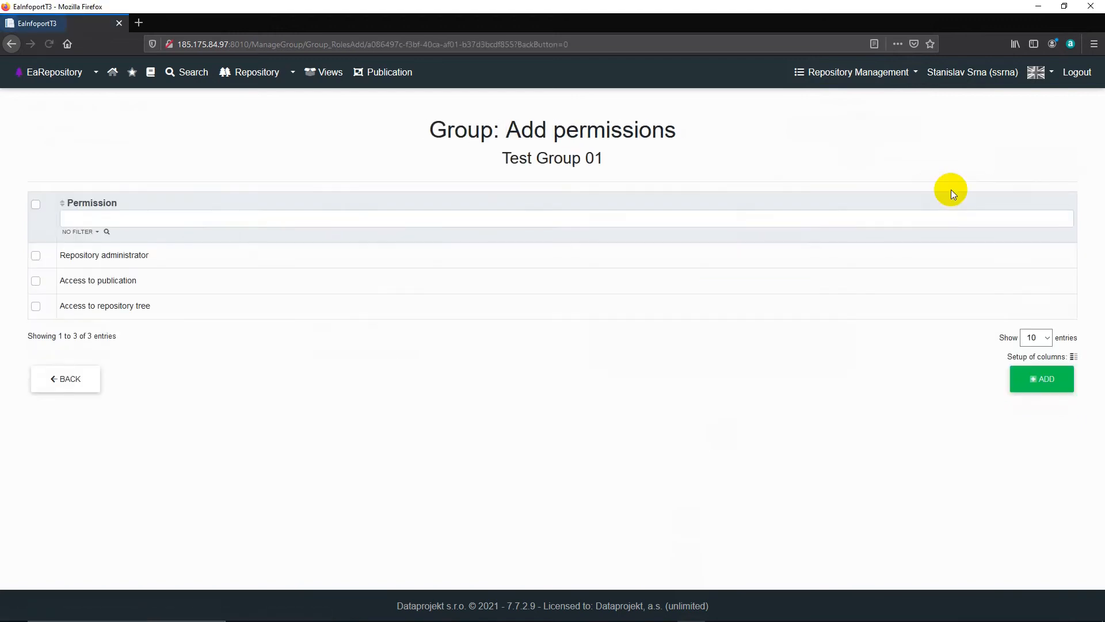
pyautogui.click(37, 281)
pyautogui.click(1045, 380)
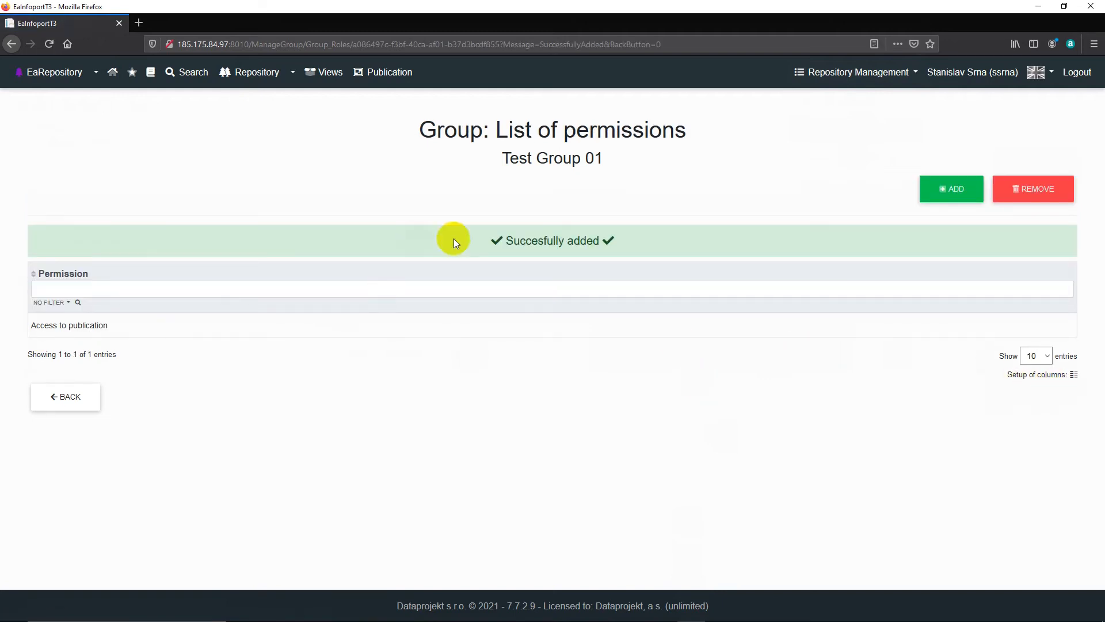
pyautogui.click(92, 399)
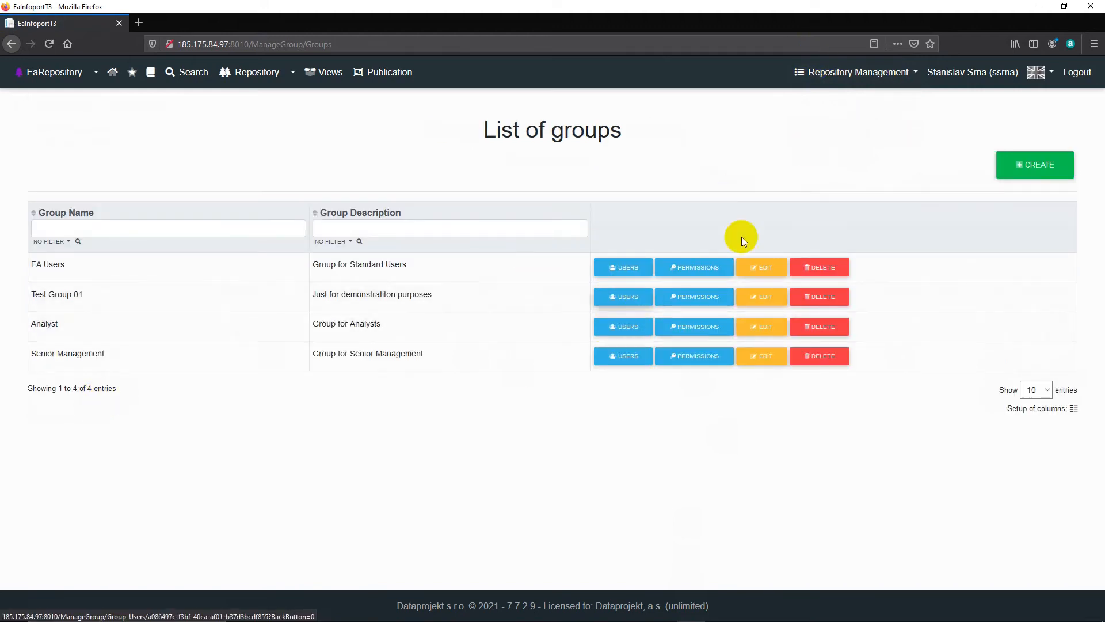
# Step: Assign the test user to Test Group 01 and return to the list of users
pyautogui.click(917, 74)
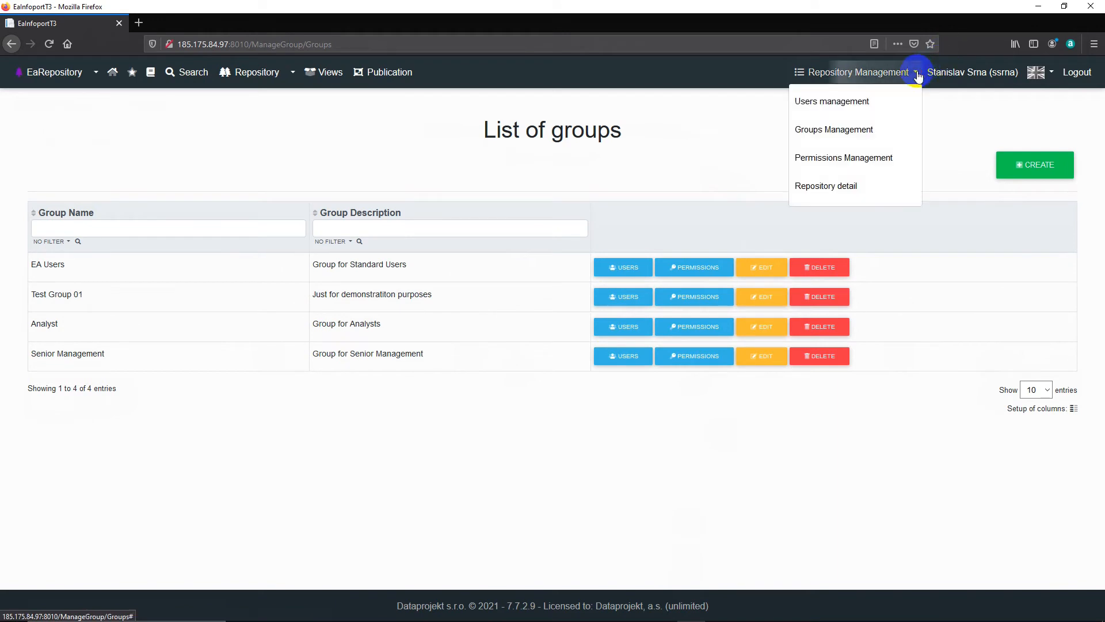
pyautogui.click(851, 102)
pyautogui.click(835, 268)
pyautogui.click(938, 190)
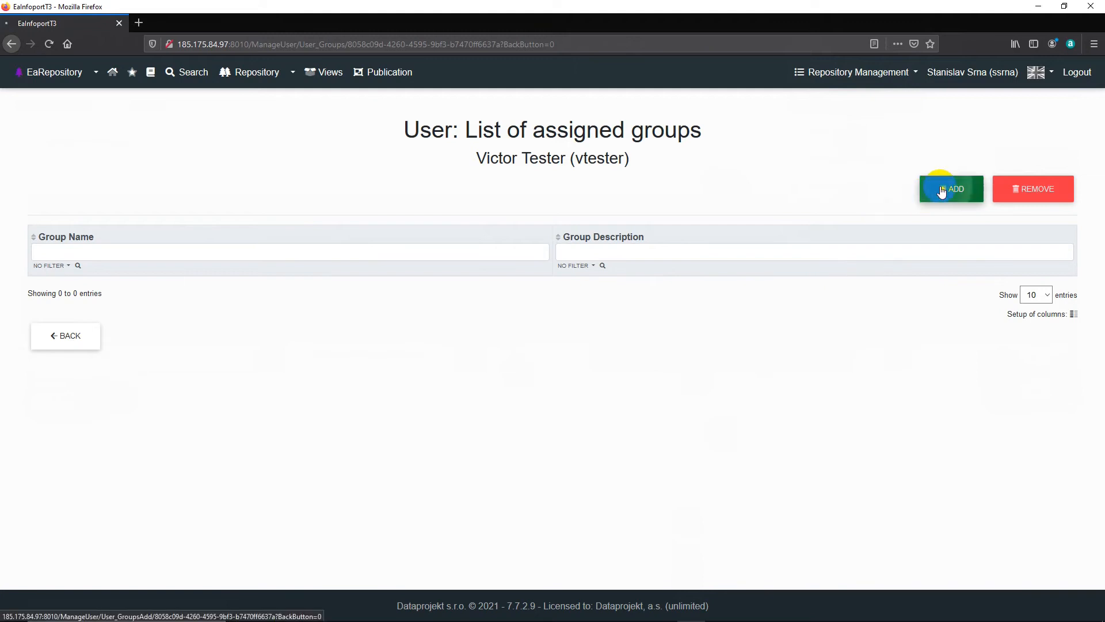
pyautogui.click(35, 280)
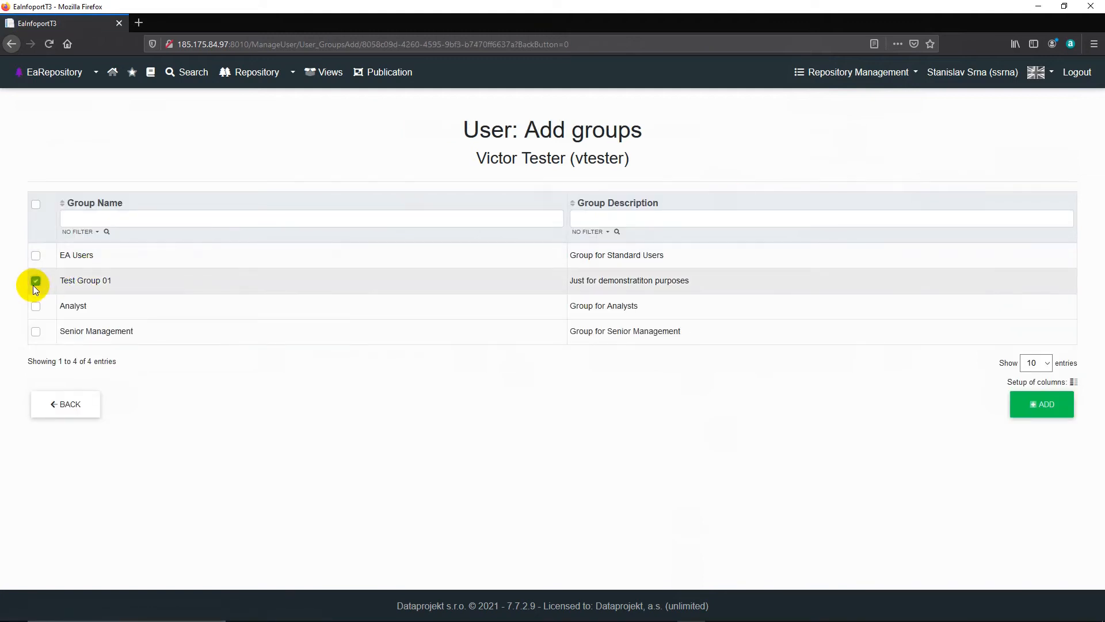
pyautogui.click(1022, 412)
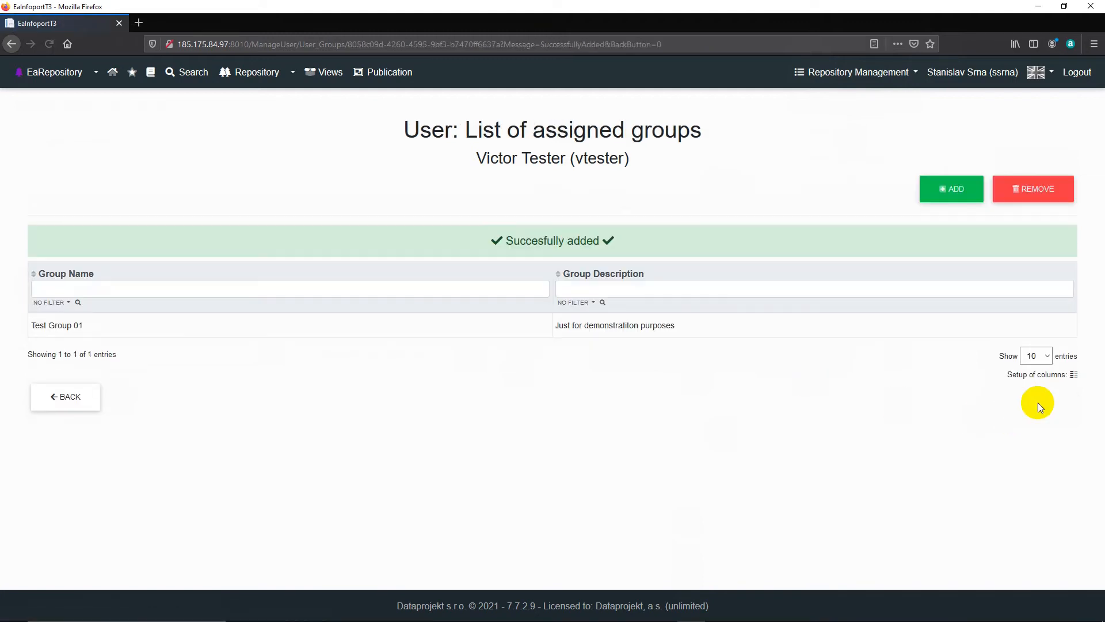
pyautogui.click(51, 397)
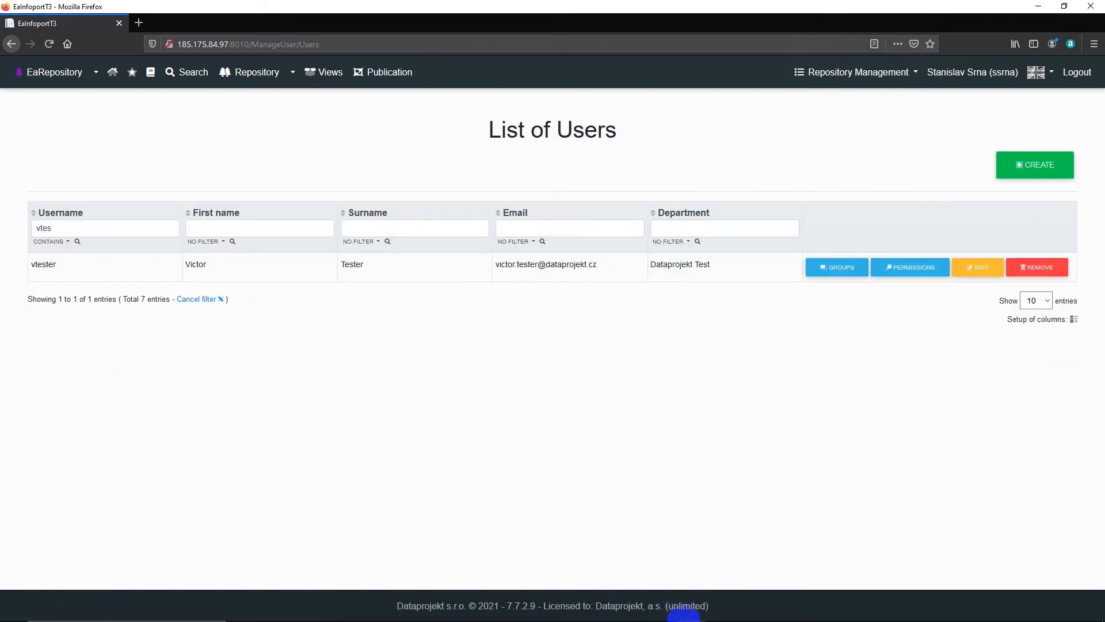
# Step: Switch to Edge and reload the test user's session to check the access gained through the group
pyautogui.click(664, 611)
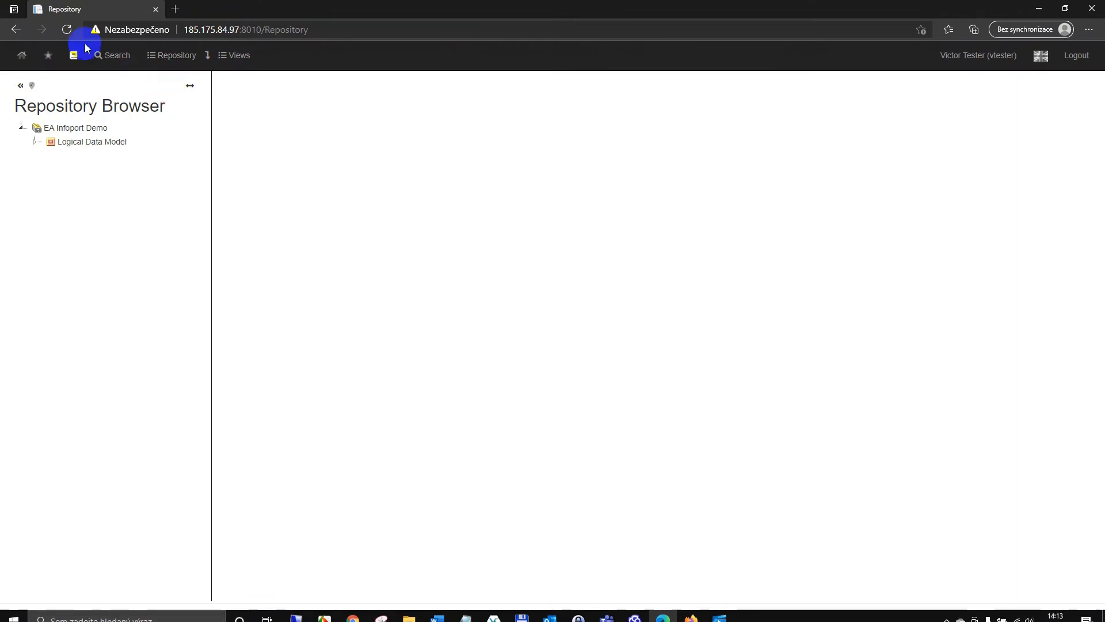
pyautogui.click(67, 30)
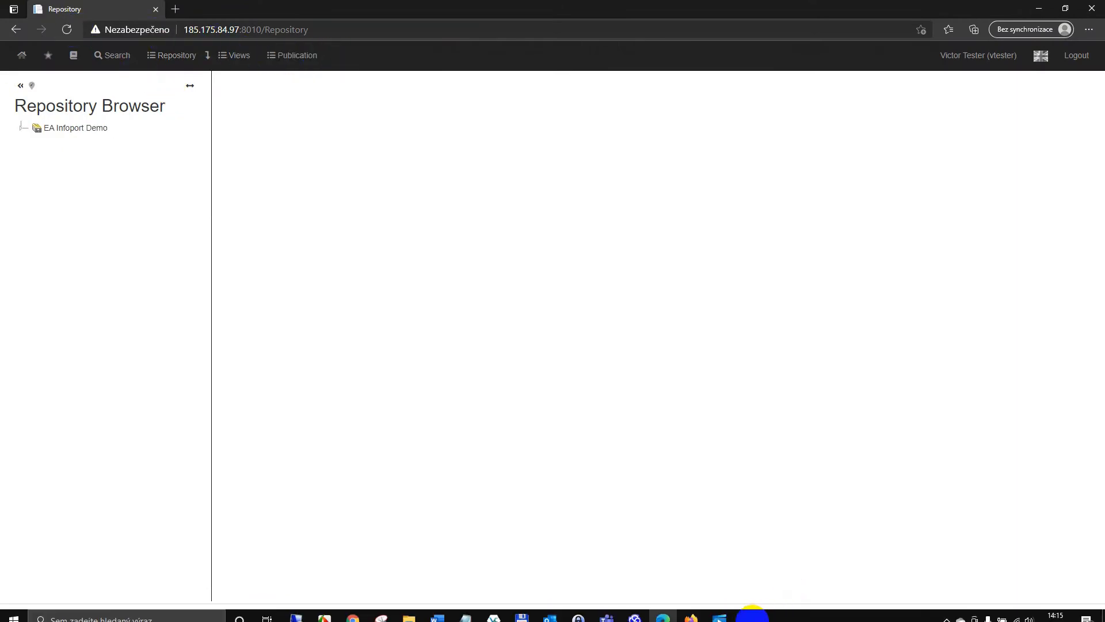
# Step: Switch to Firefox and review the user permissions of the EA Infoport Demo package, including the second page of entries
pyautogui.click(693, 611)
pyautogui.click(252, 75)
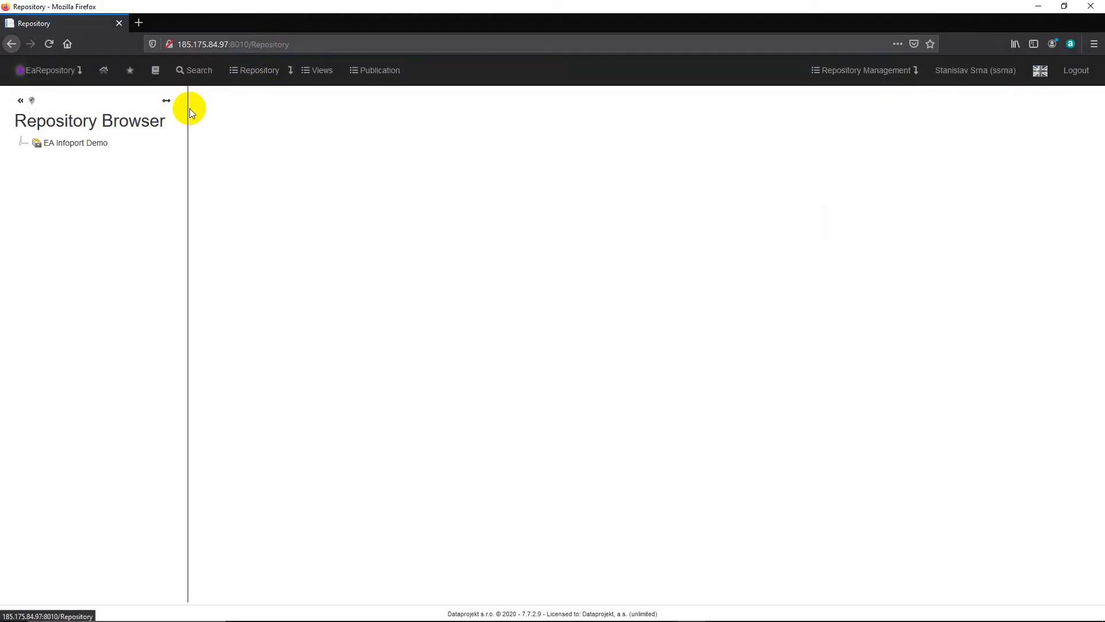
pyautogui.click(21, 144)
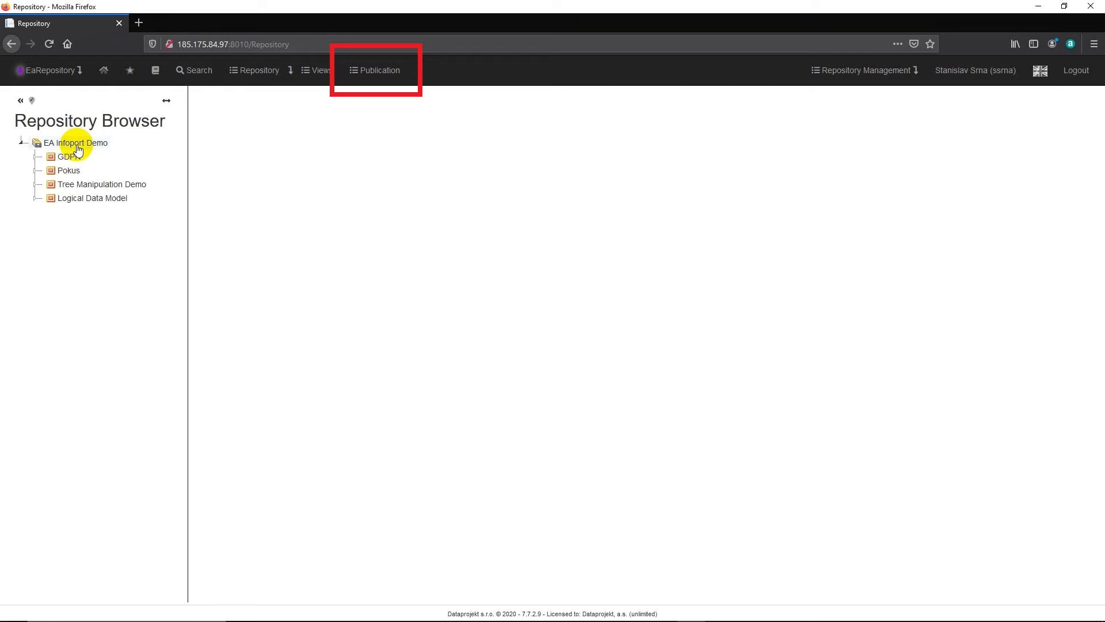
pyautogui.click(93, 148)
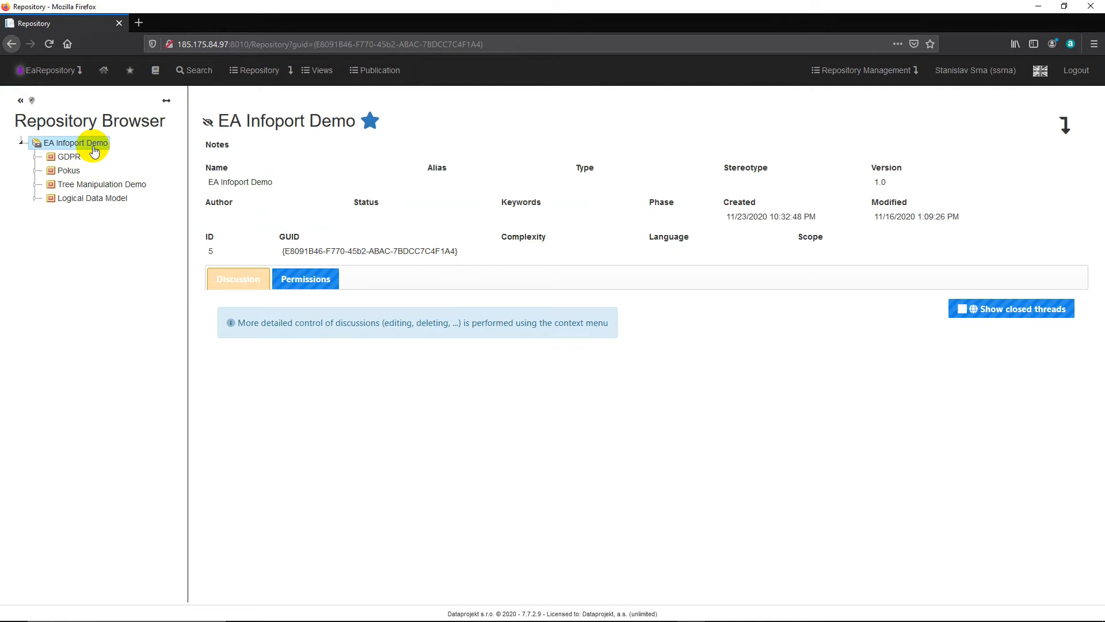
pyautogui.click(303, 281)
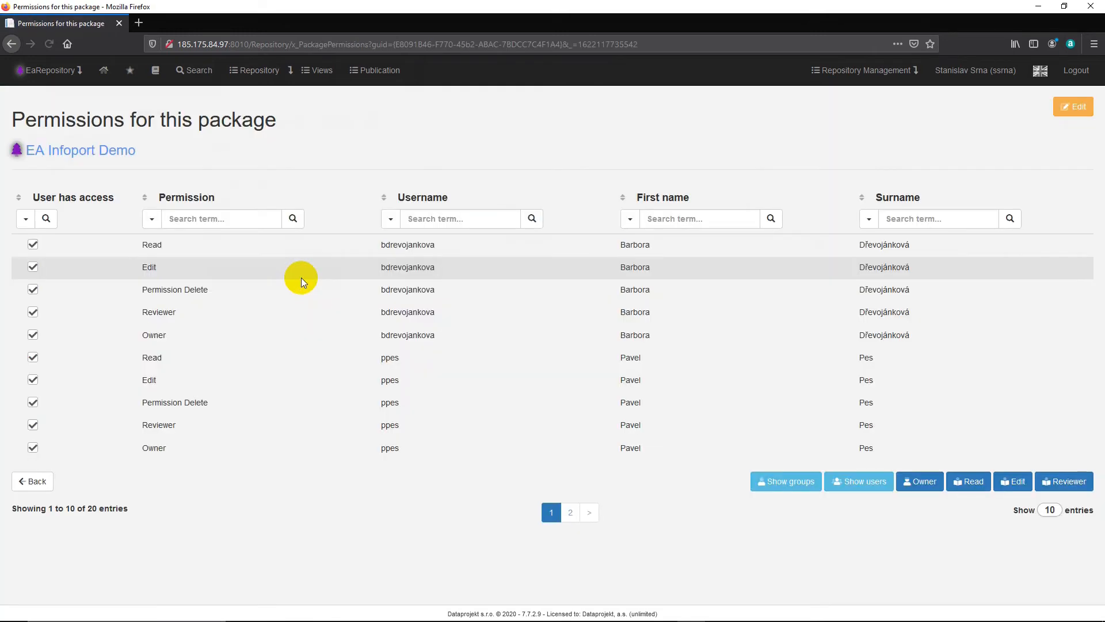
pyautogui.click(569, 514)
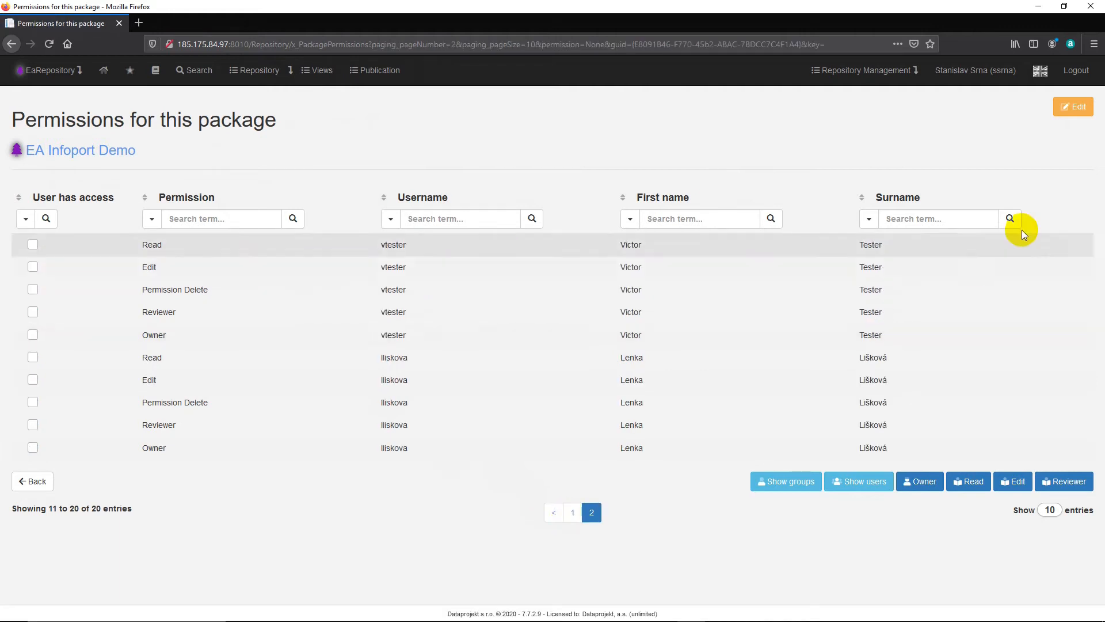
# Step: Set Permission to read by default to crossed out for the EA Infoport Demo package and save the change
pyautogui.click(1069, 114)
pyautogui.click(33, 221)
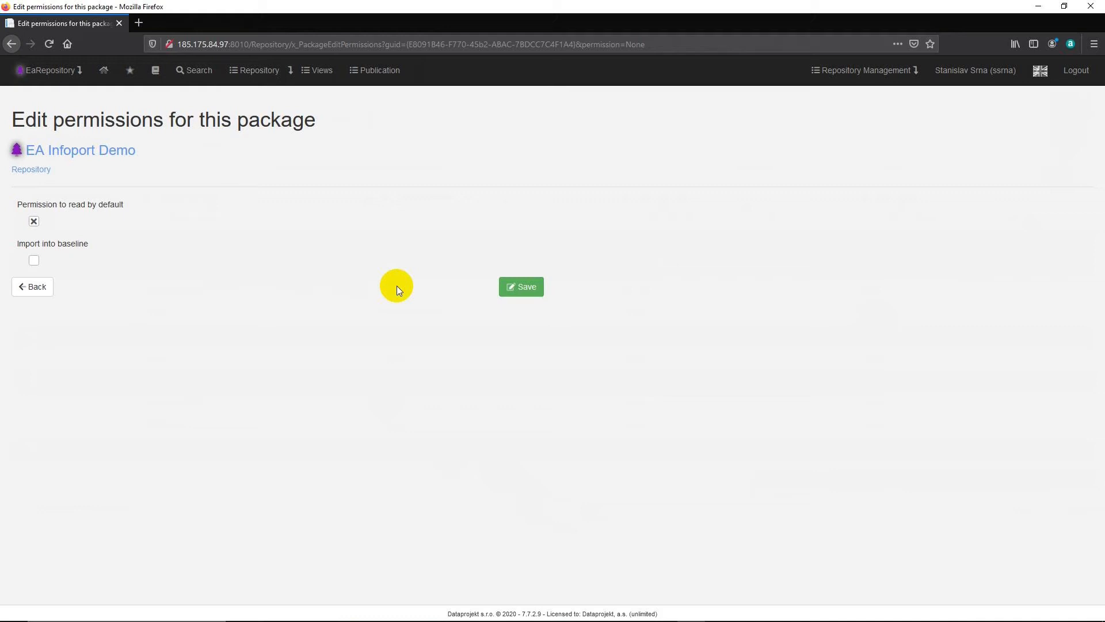
pyautogui.click(510, 287)
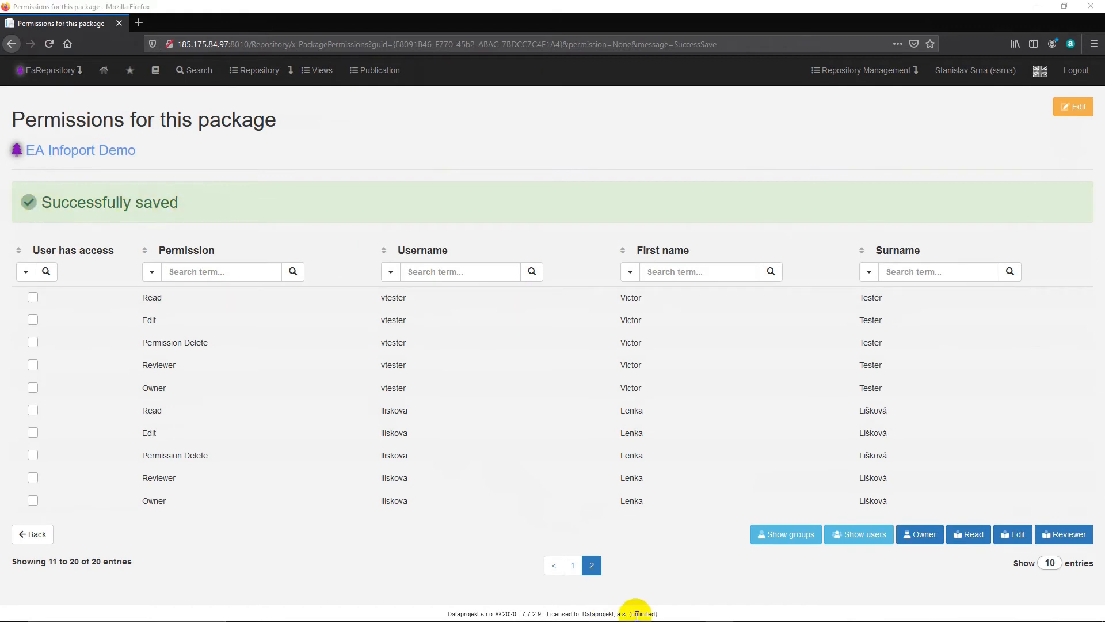
# Step: Switch to Edge and reload the repository page to check the test user's access under the changed default read permission
pyautogui.click(665, 611)
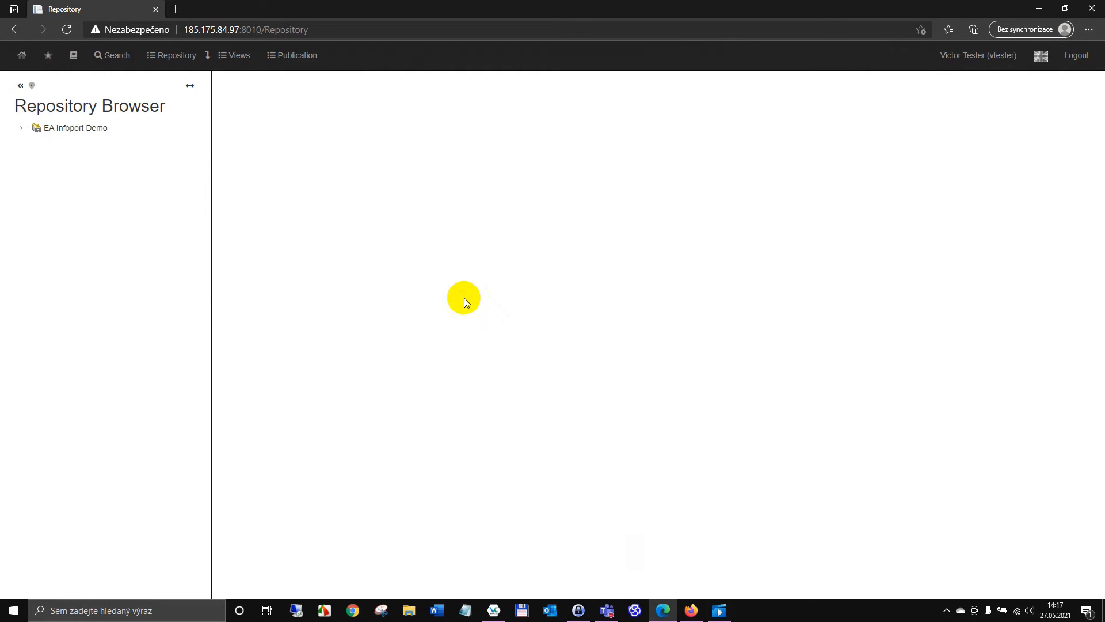
pyautogui.click(66, 30)
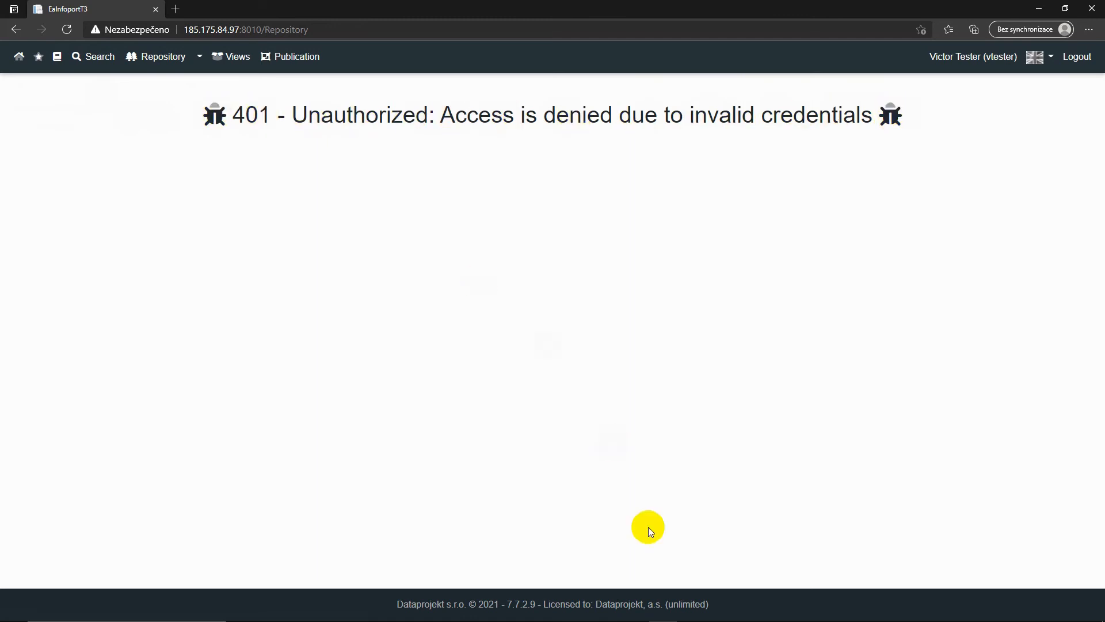
# Step: Switch back to Firefox and open the permissions of the Tree Manipulation Demo package under EA Infoport Demo
pyautogui.click(690, 610)
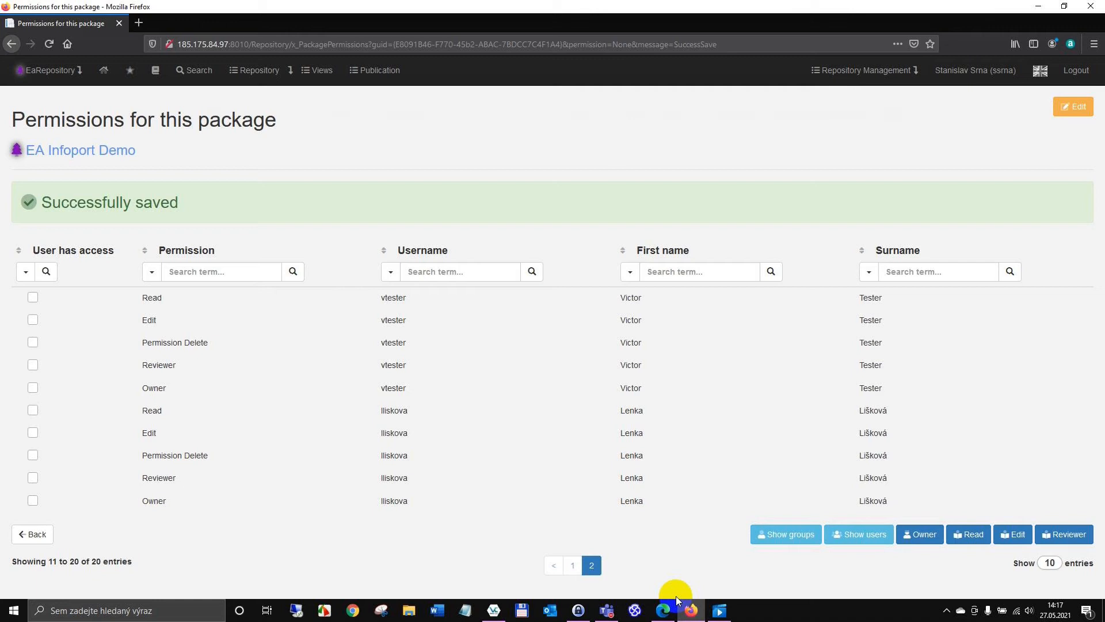
pyautogui.click(125, 155)
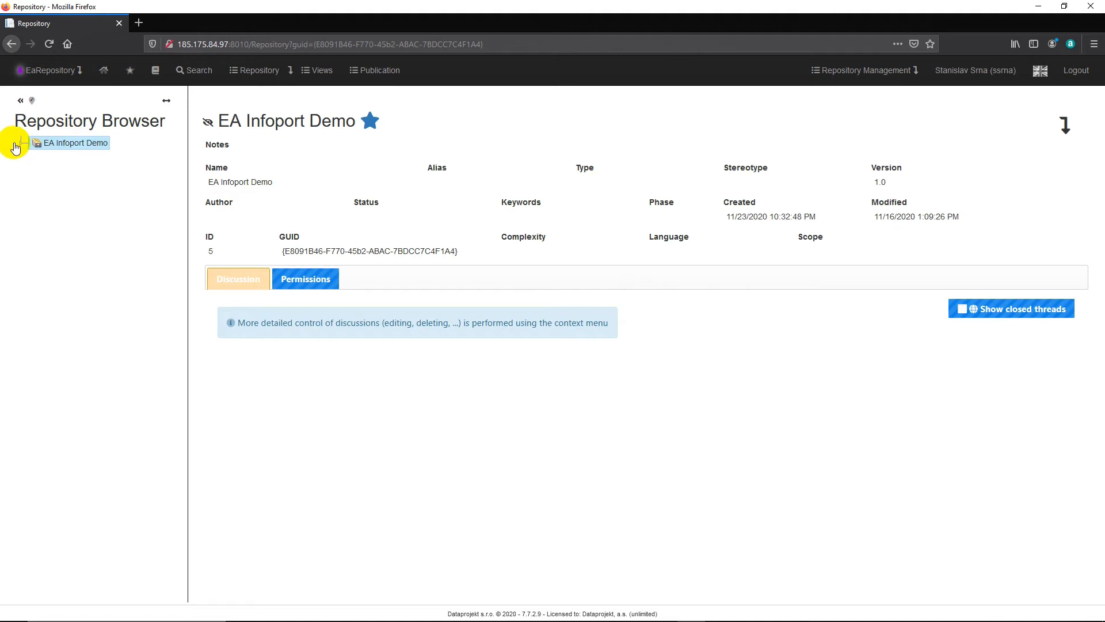
pyautogui.click(22, 144)
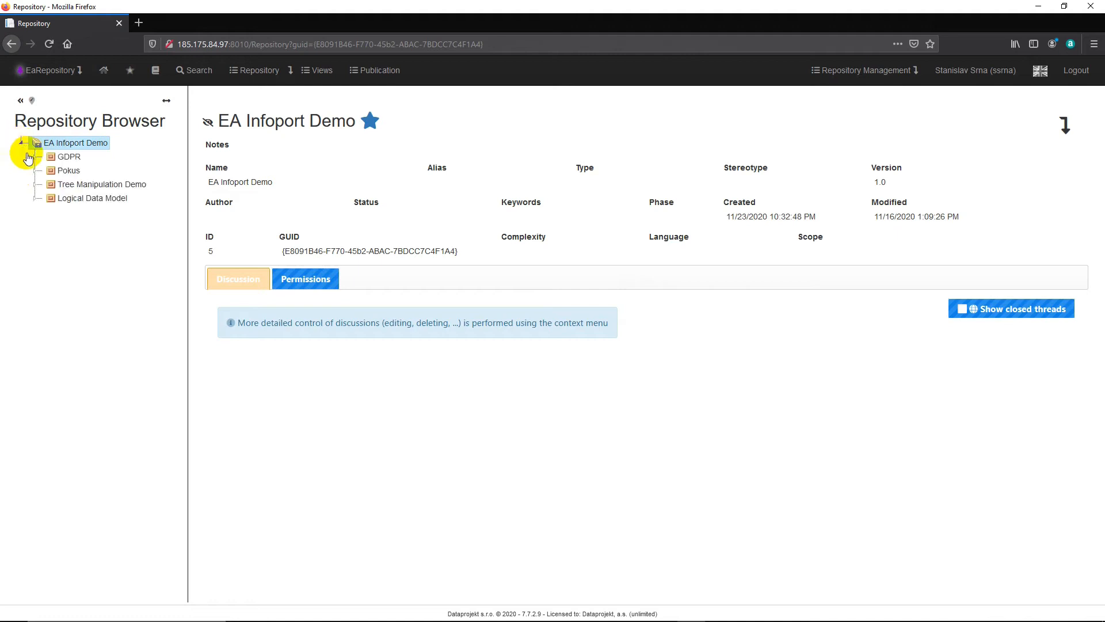
pyautogui.click(69, 186)
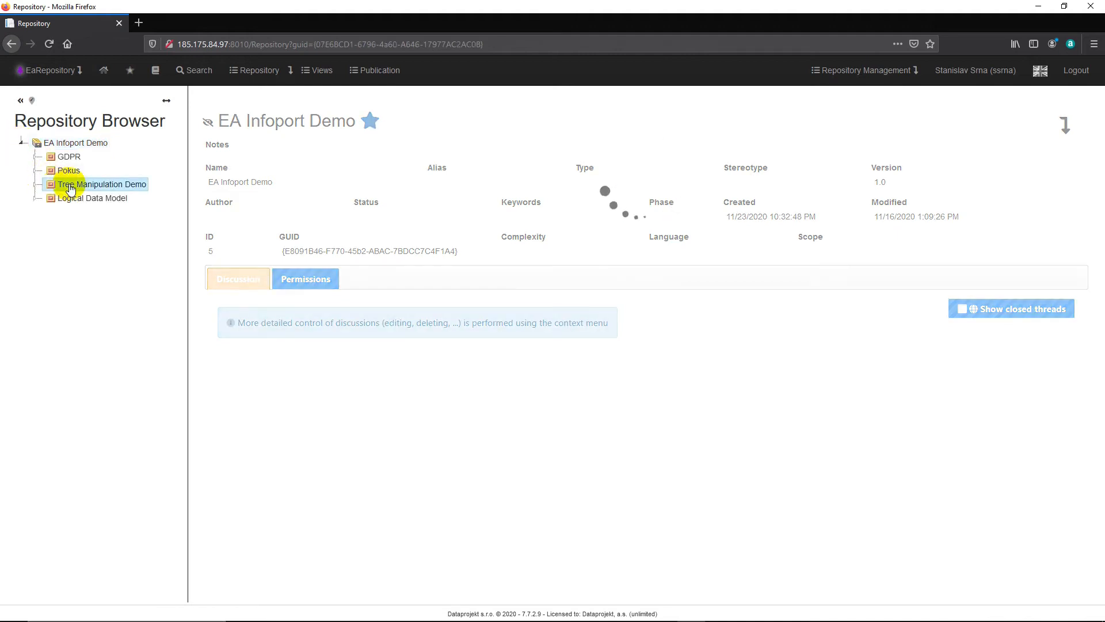
pyautogui.click(630, 280)
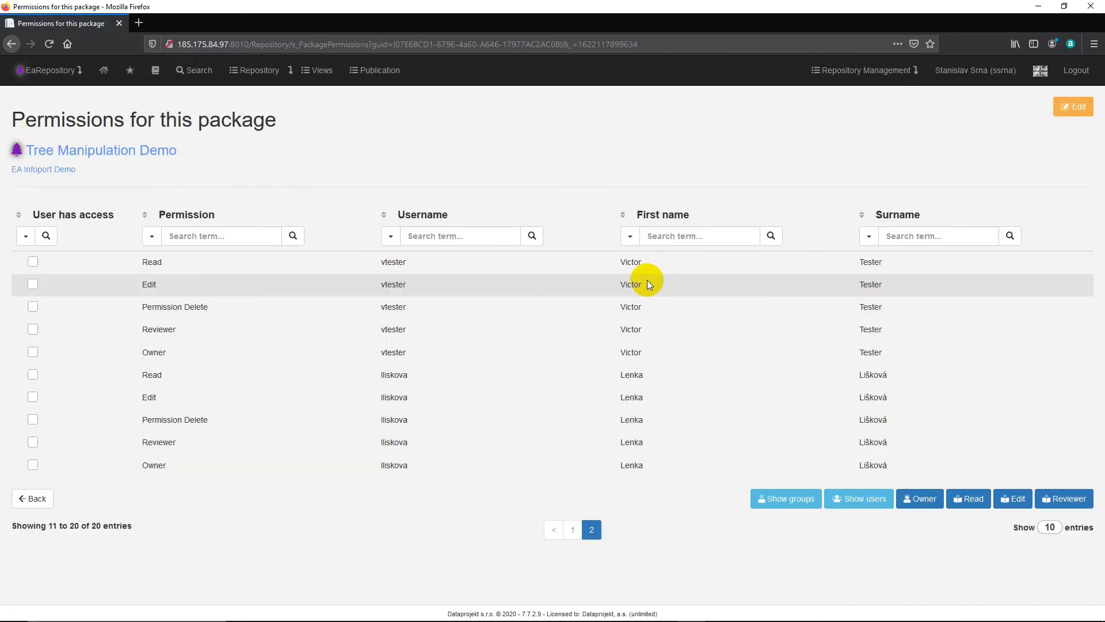
# Step: Examine the package's permissions by group and by user, and those filtered to Owner, Read, Edit and Reviewer
pyautogui.click(792, 500)
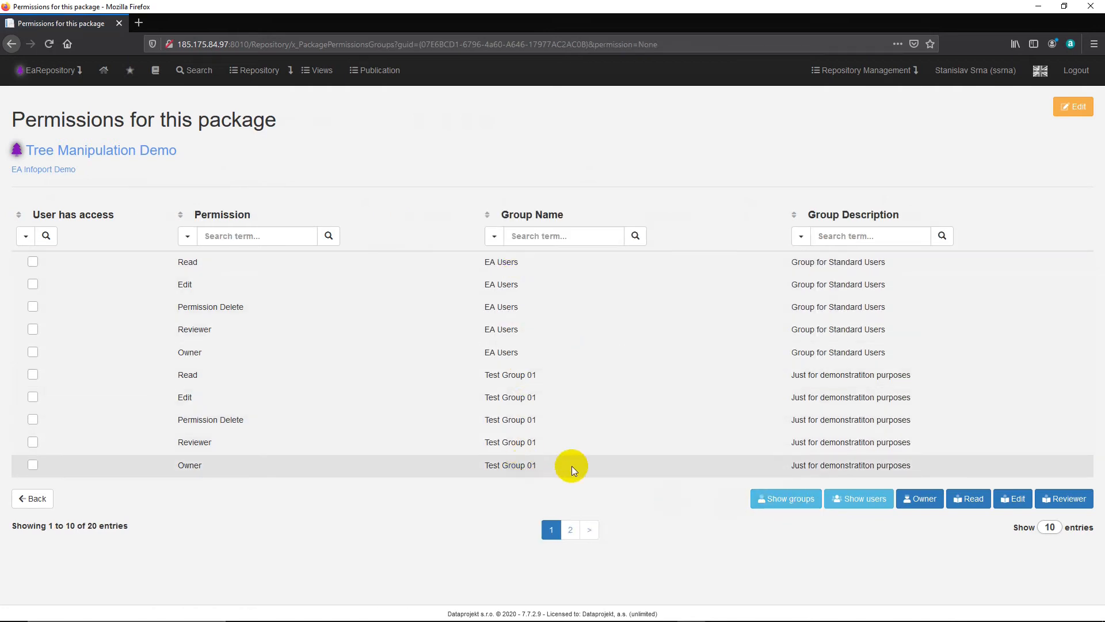
pyautogui.click(855, 502)
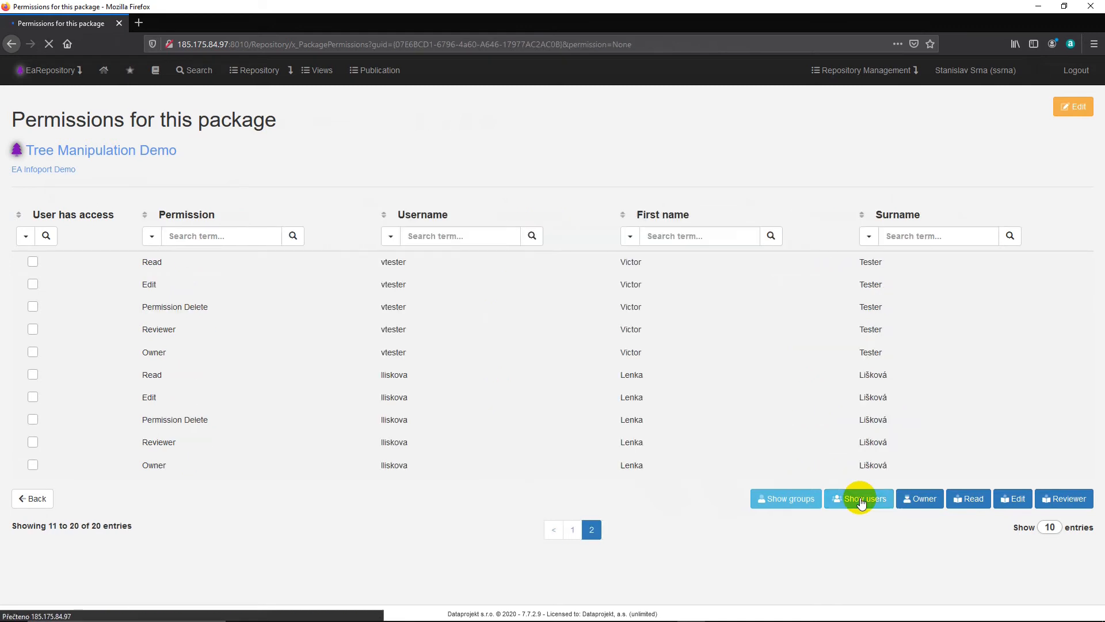
pyautogui.click(922, 501)
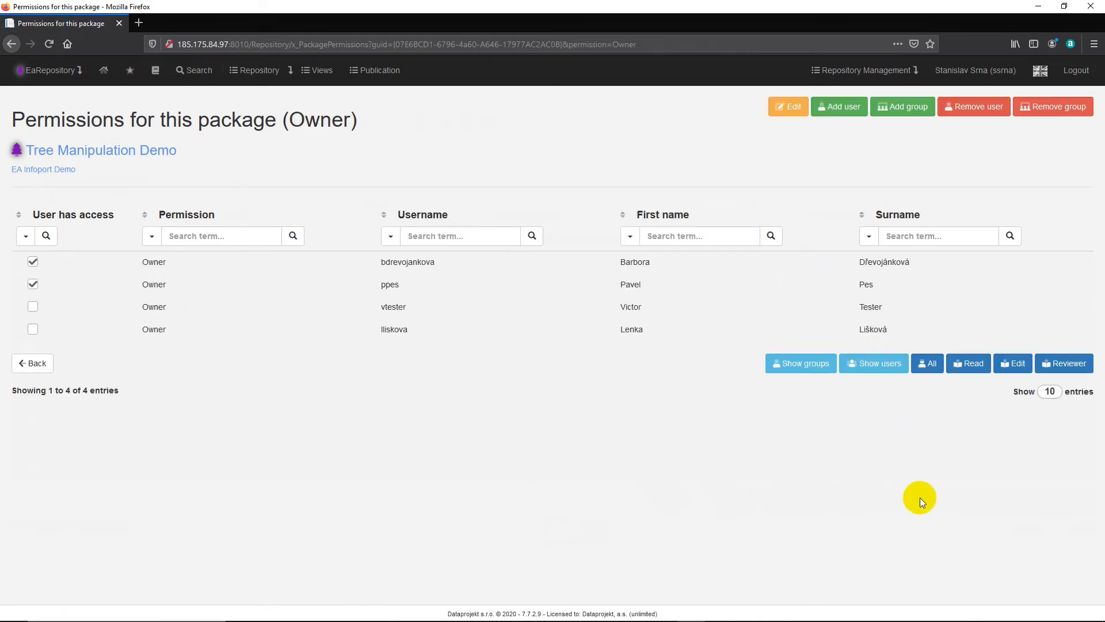
pyautogui.click(969, 370)
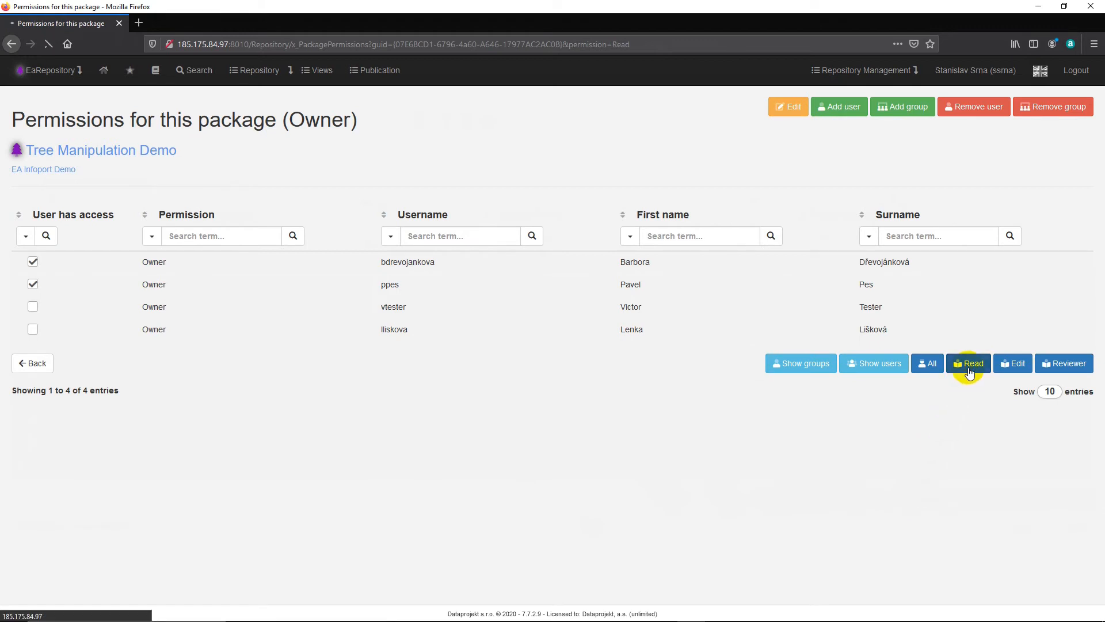
pyautogui.click(1019, 367)
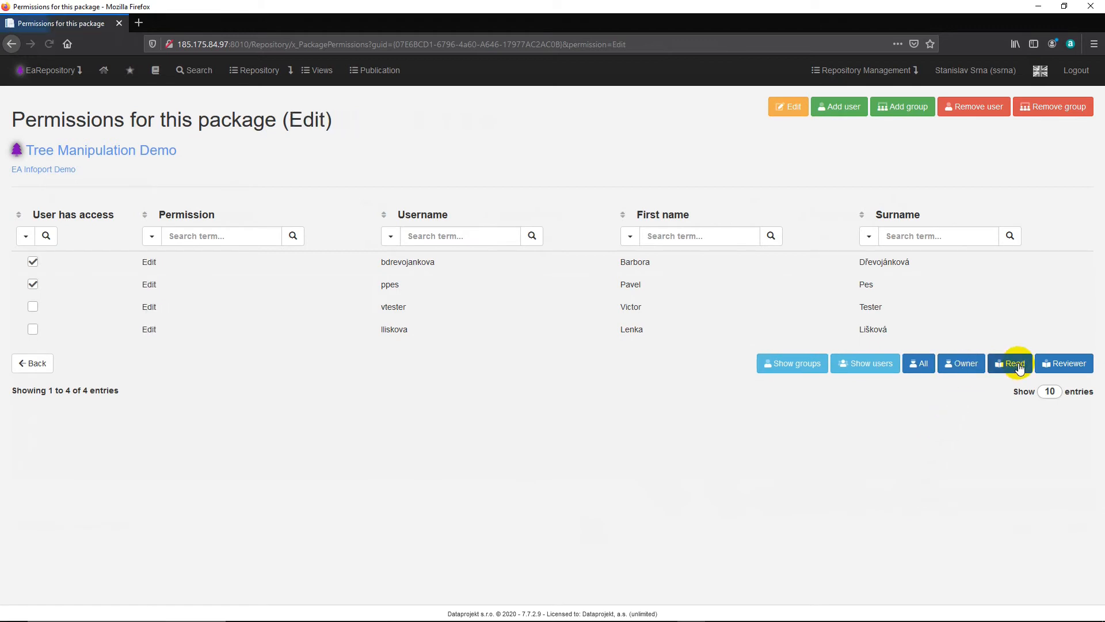
pyautogui.click(1052, 367)
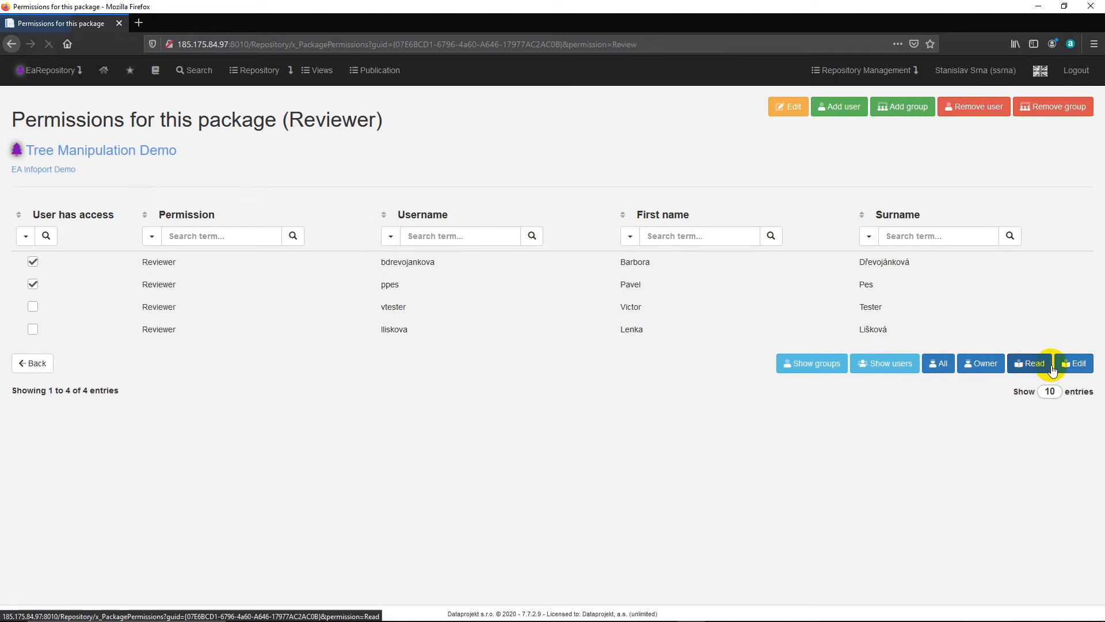
# Step: Grant Test Group 01 the Read permission on the Tree Manipulation Demo package and review the resulting permissions by user
pyautogui.click(937, 368)
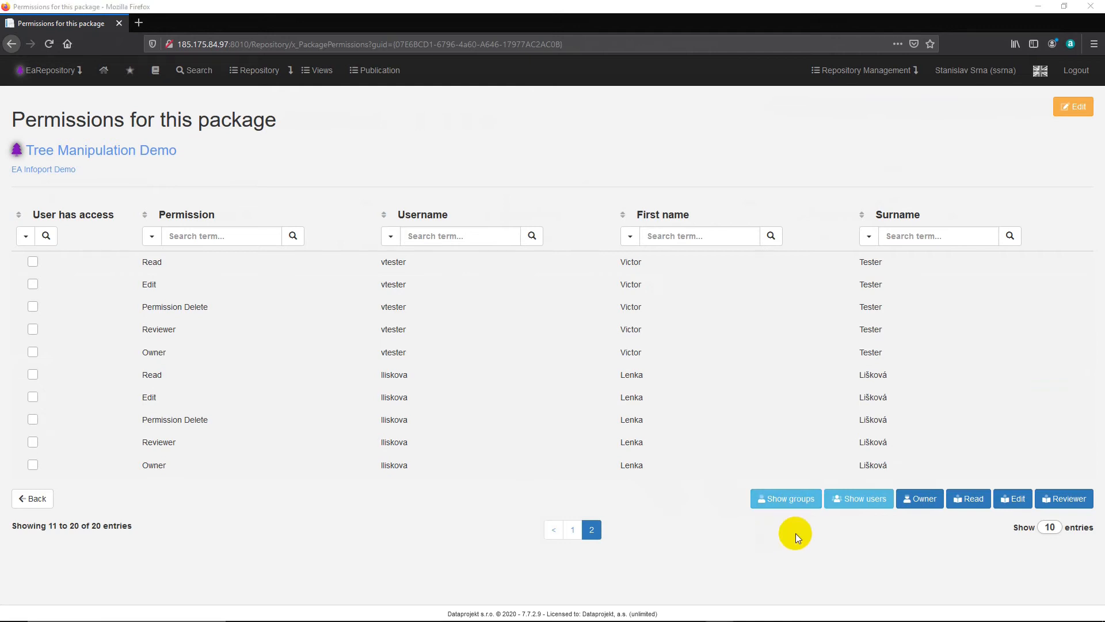
pyautogui.click(793, 502)
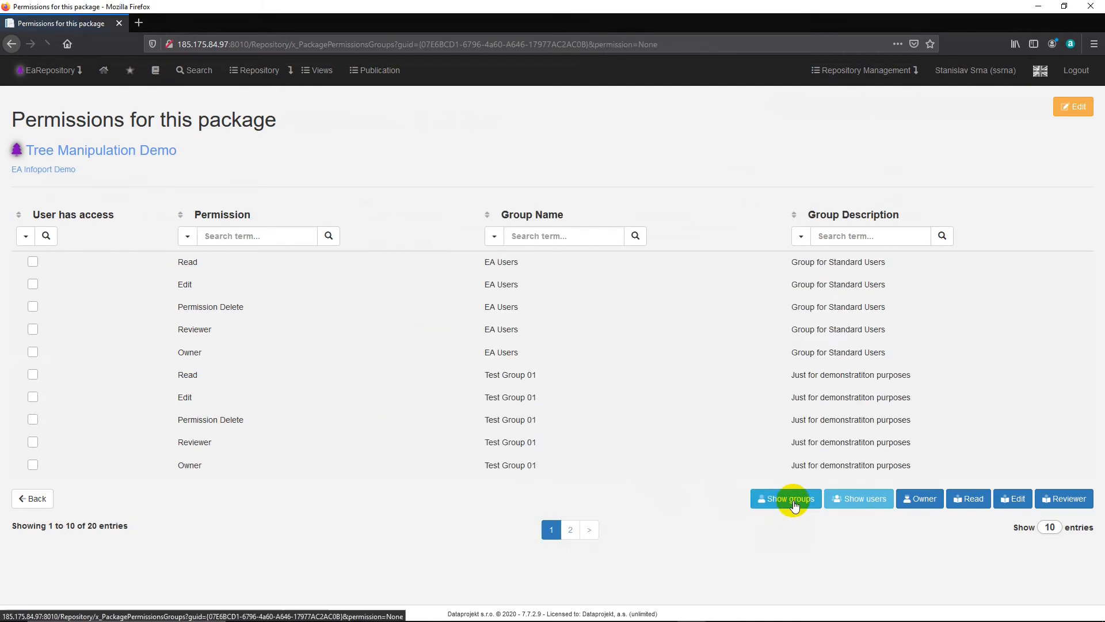
pyautogui.click(966, 501)
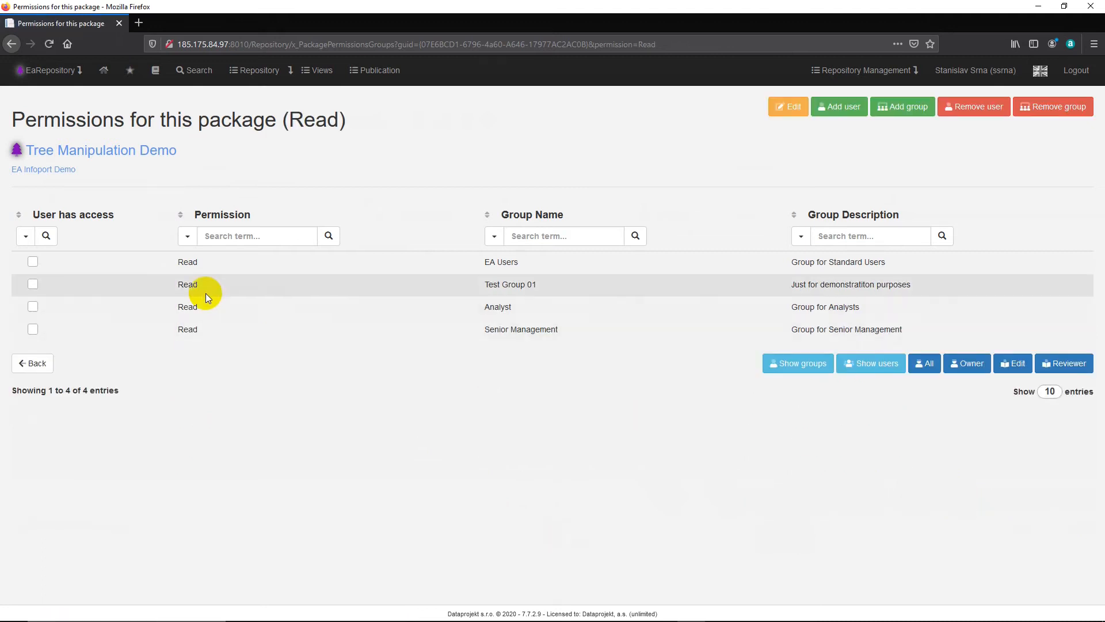
pyautogui.click(33, 286)
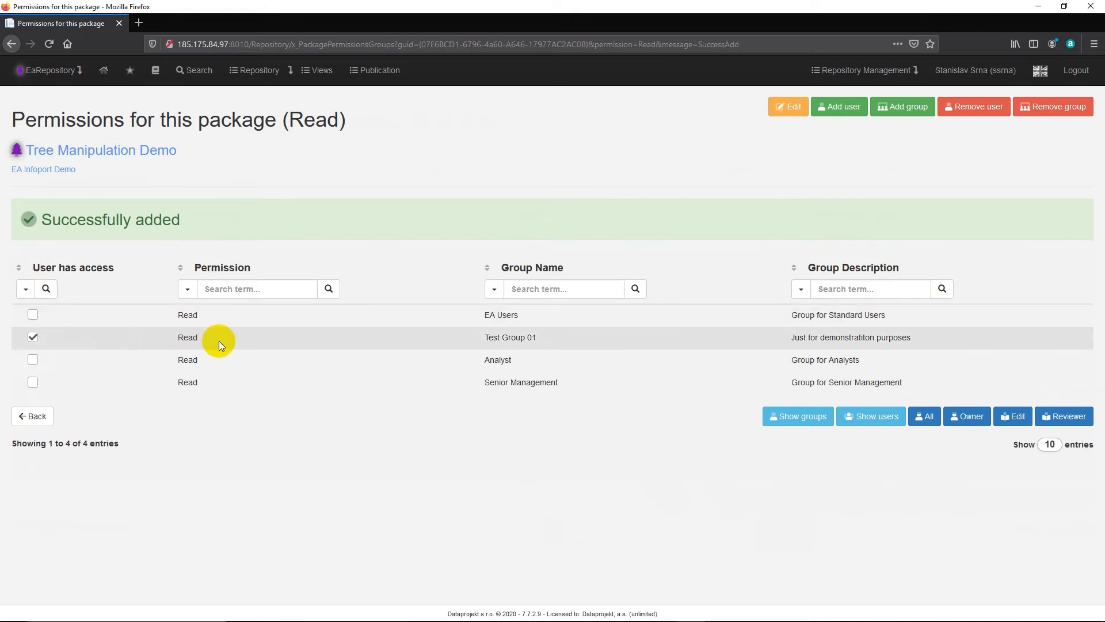
pyautogui.click(875, 417)
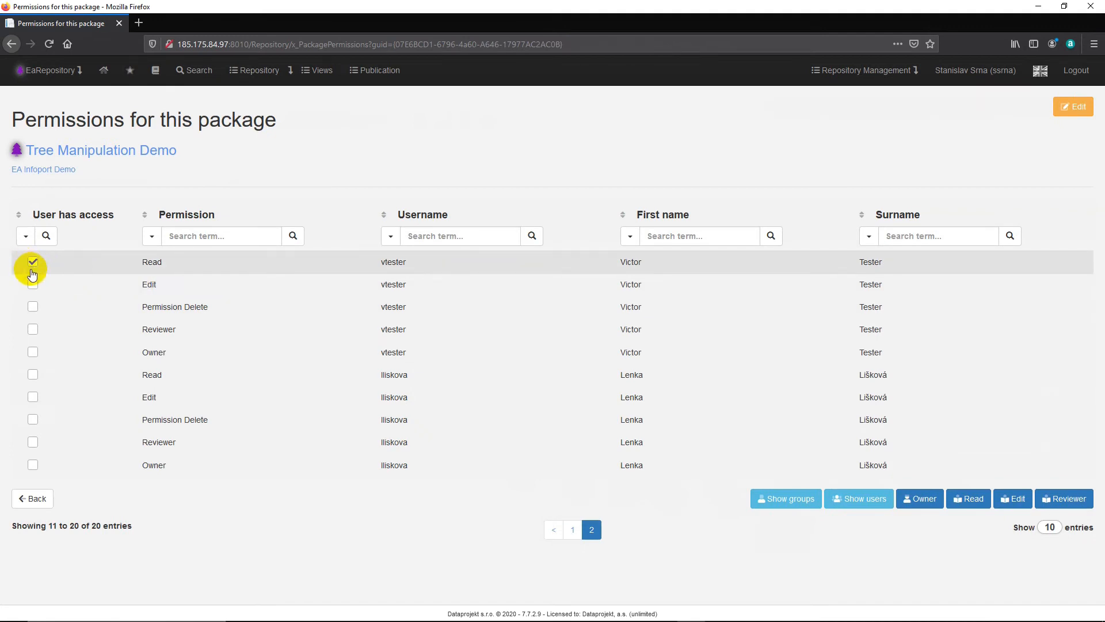
# Step: Switch to Edge, reload the repository page and check the test user's access to the Tree Manipulation Demo package
pyautogui.moveTo(604, 616)
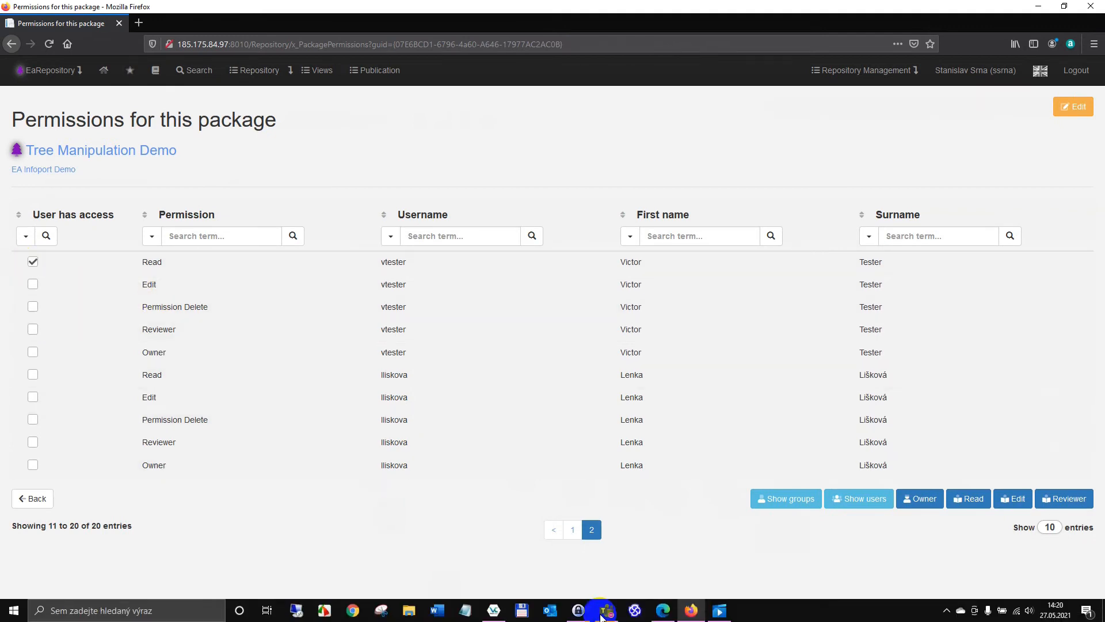
pyautogui.click(662, 613)
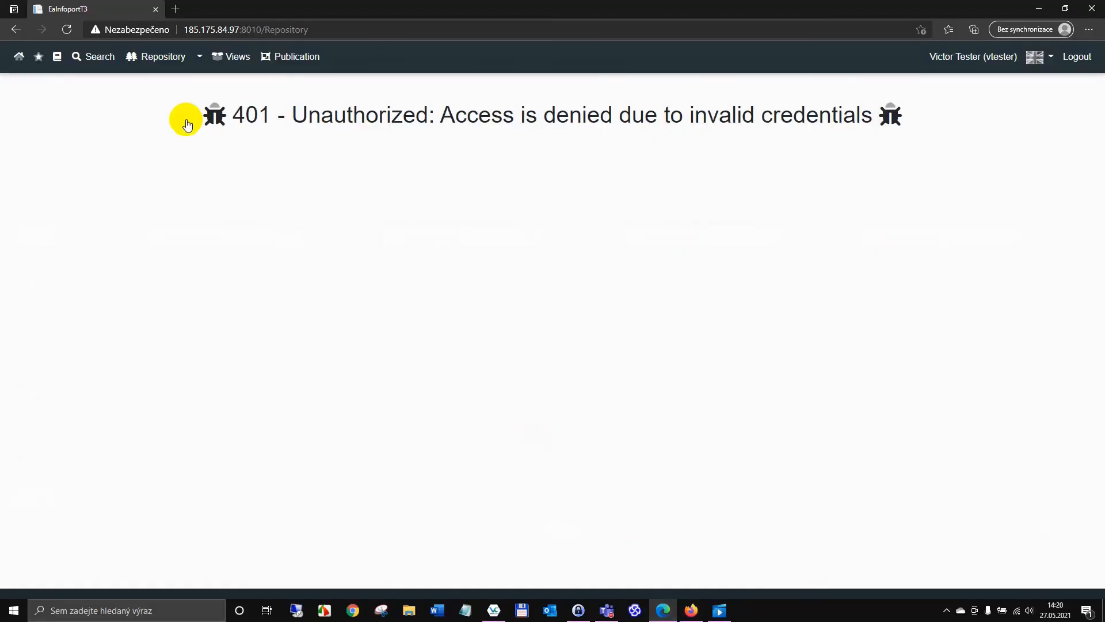
pyautogui.click(67, 30)
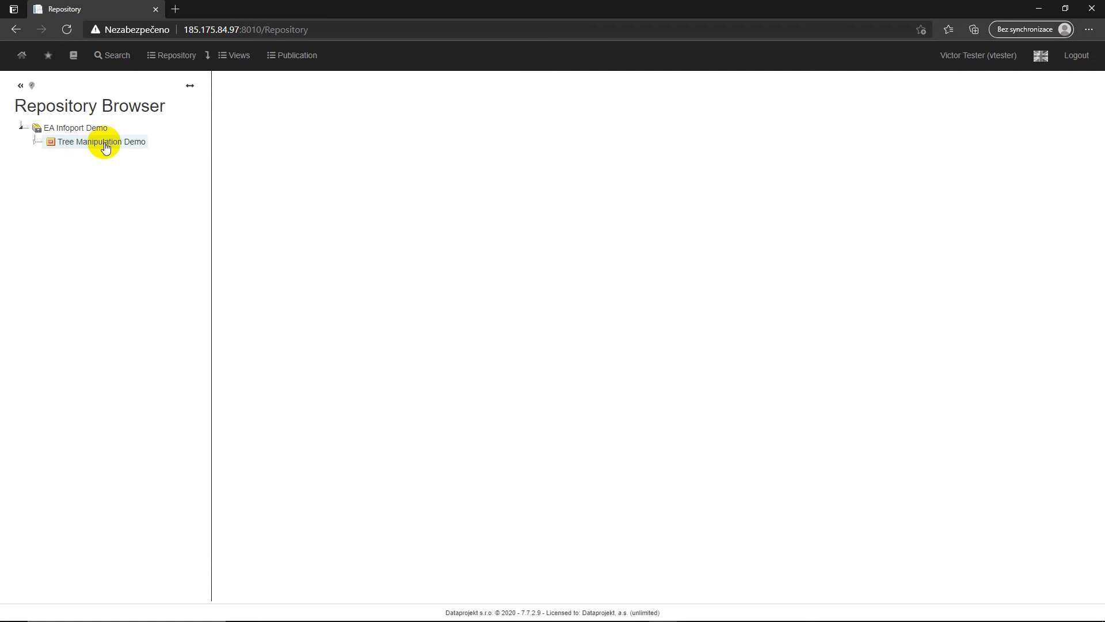
pyautogui.click(35, 144)
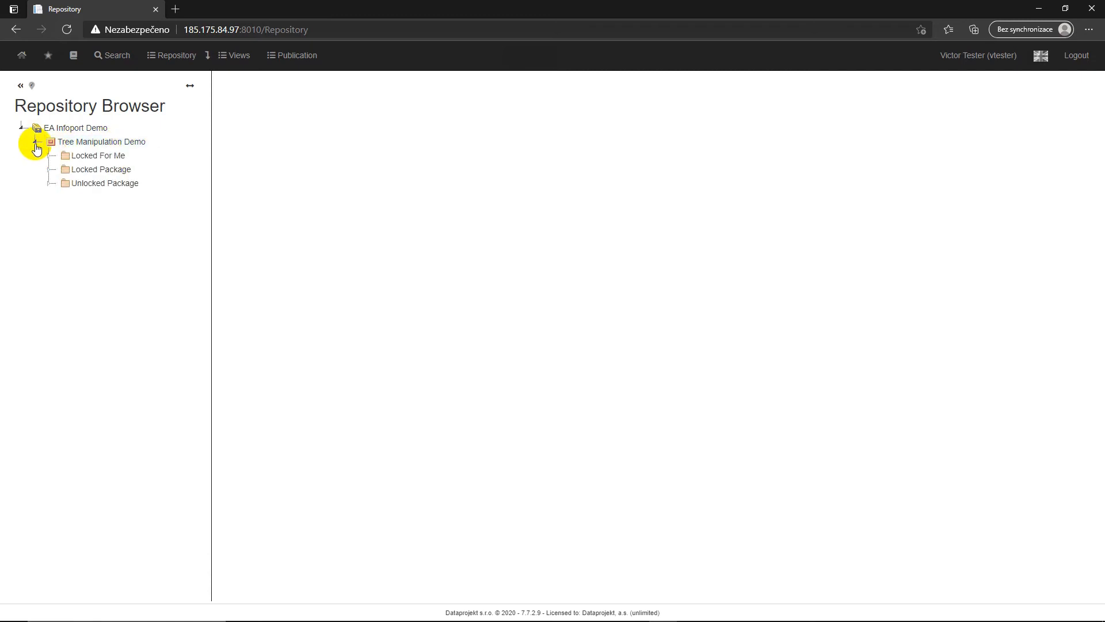
pyautogui.click(102, 143)
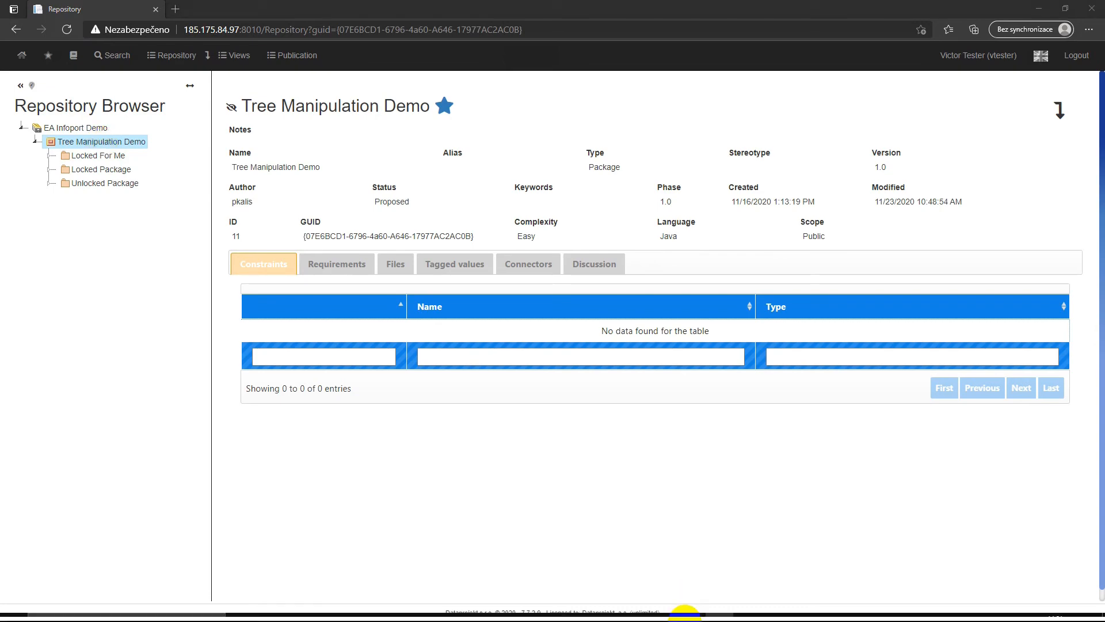
# Step: Switch back to Firefox, enable Permission to read by default for the Logical Data Model package under EA Infoport Demo and save
pyautogui.click(691, 610)
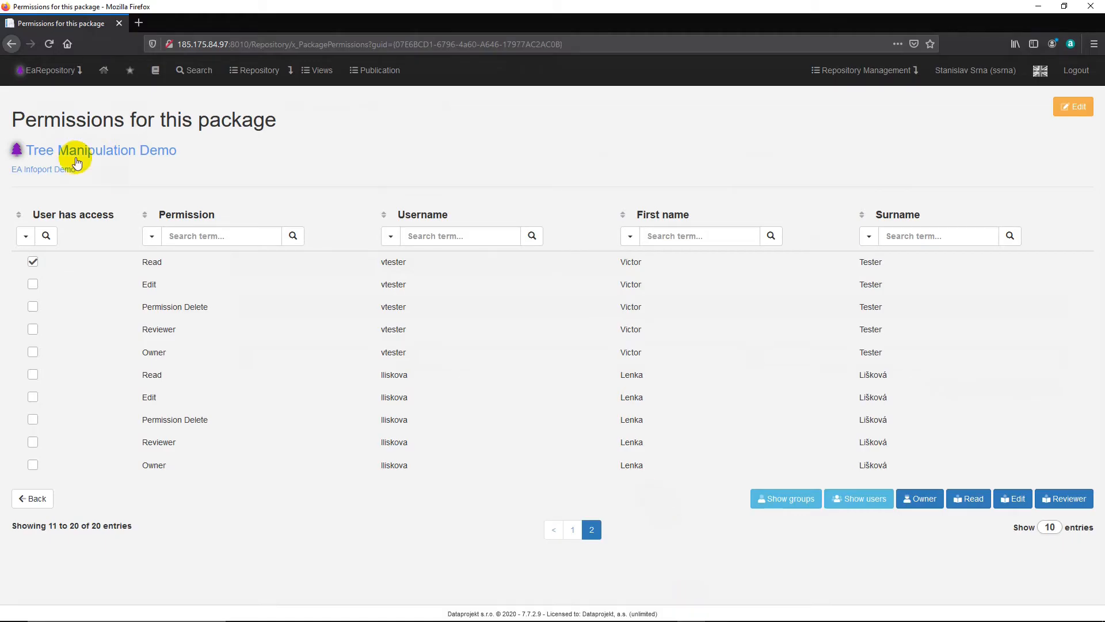
pyautogui.click(54, 174)
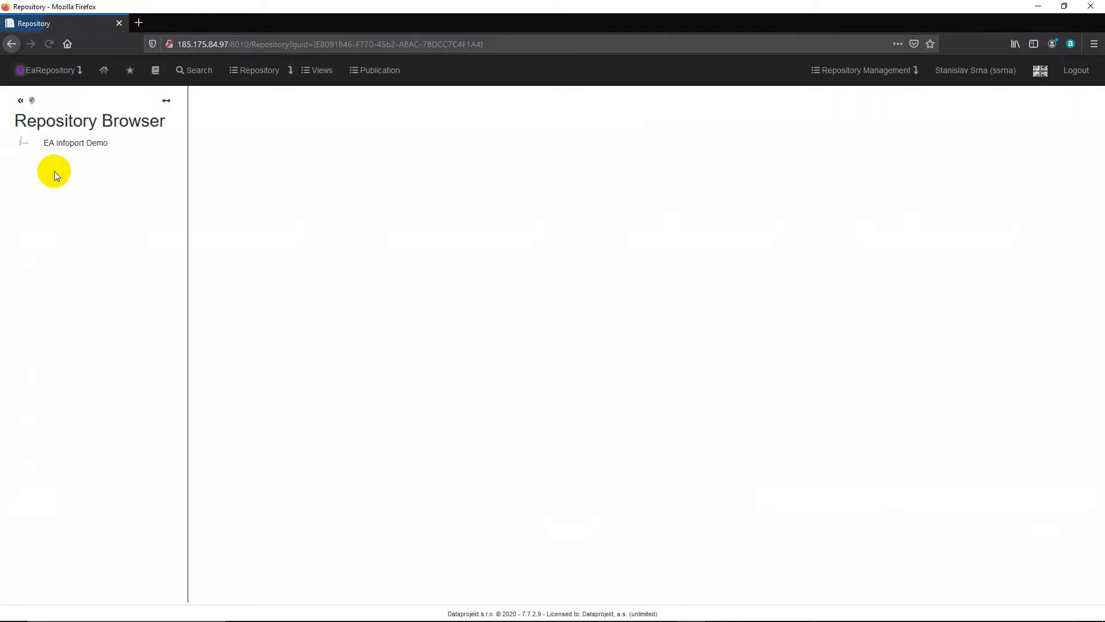
pyautogui.click(21, 143)
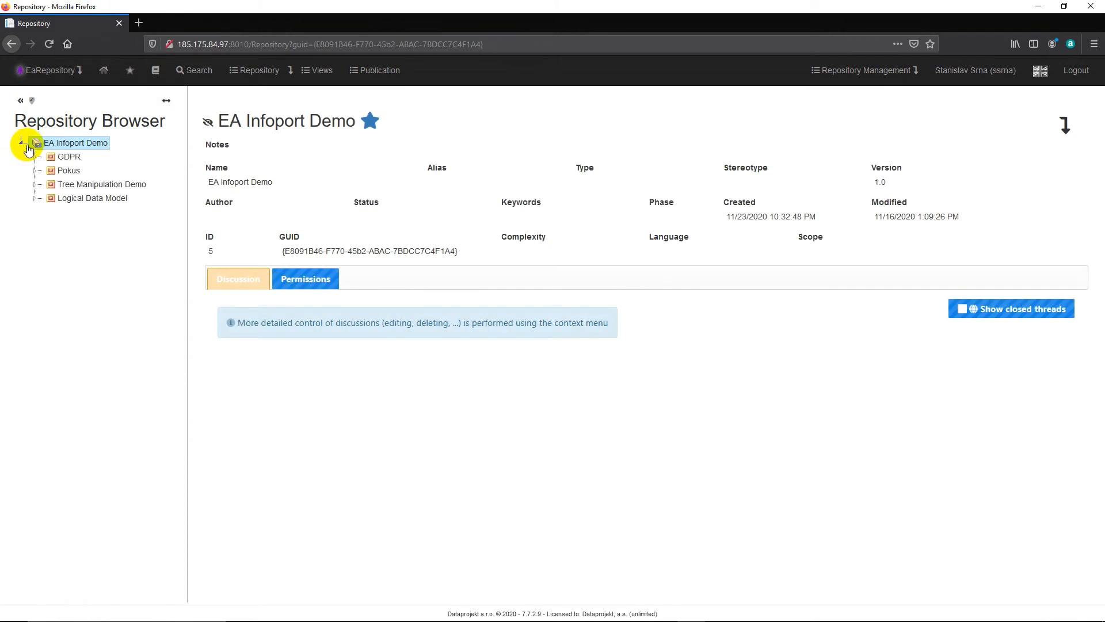
pyautogui.click(72, 199)
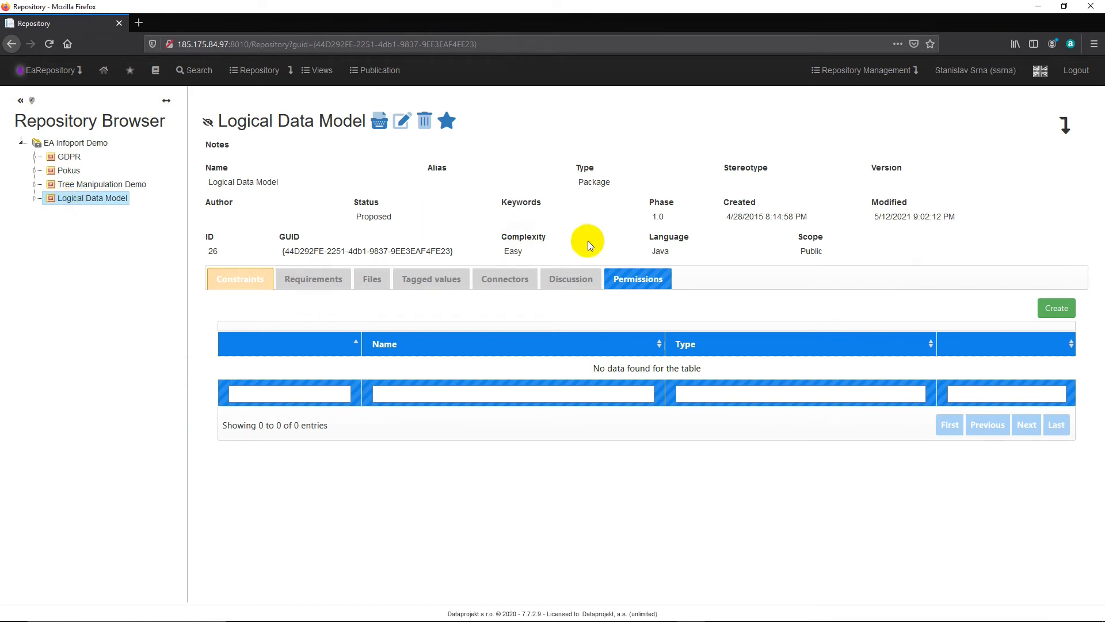
pyautogui.click(638, 277)
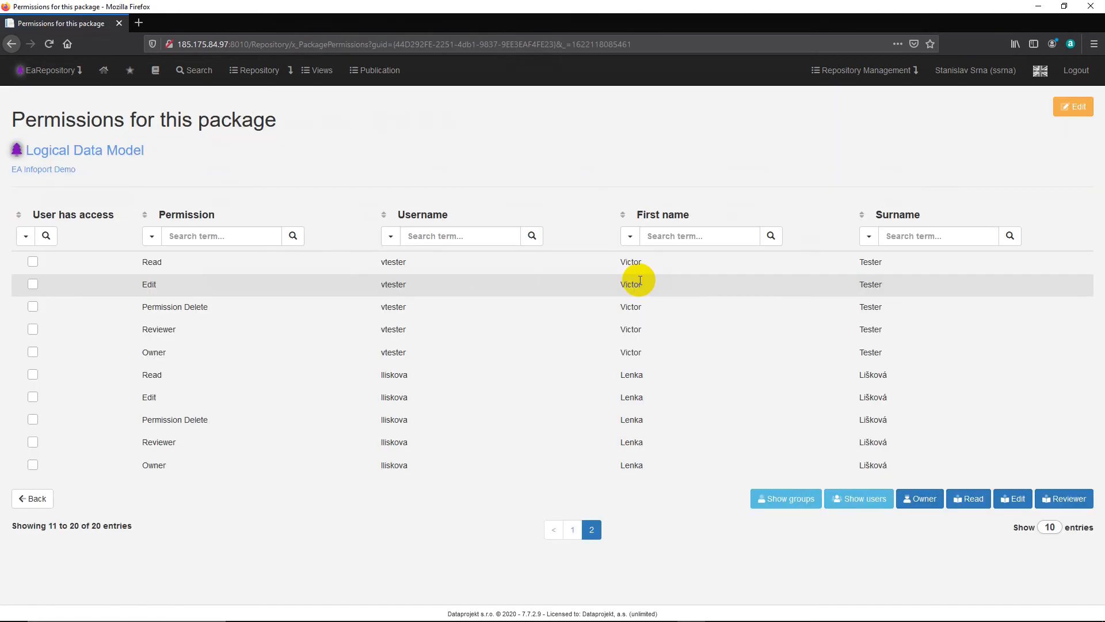
pyautogui.click(1073, 107)
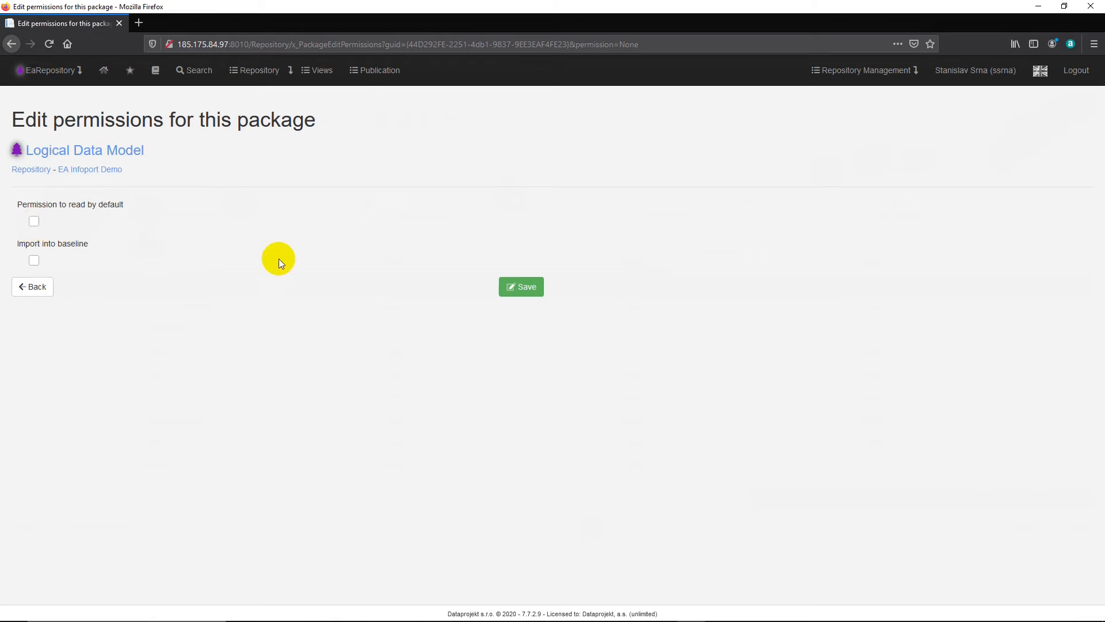
pyautogui.click(528, 289)
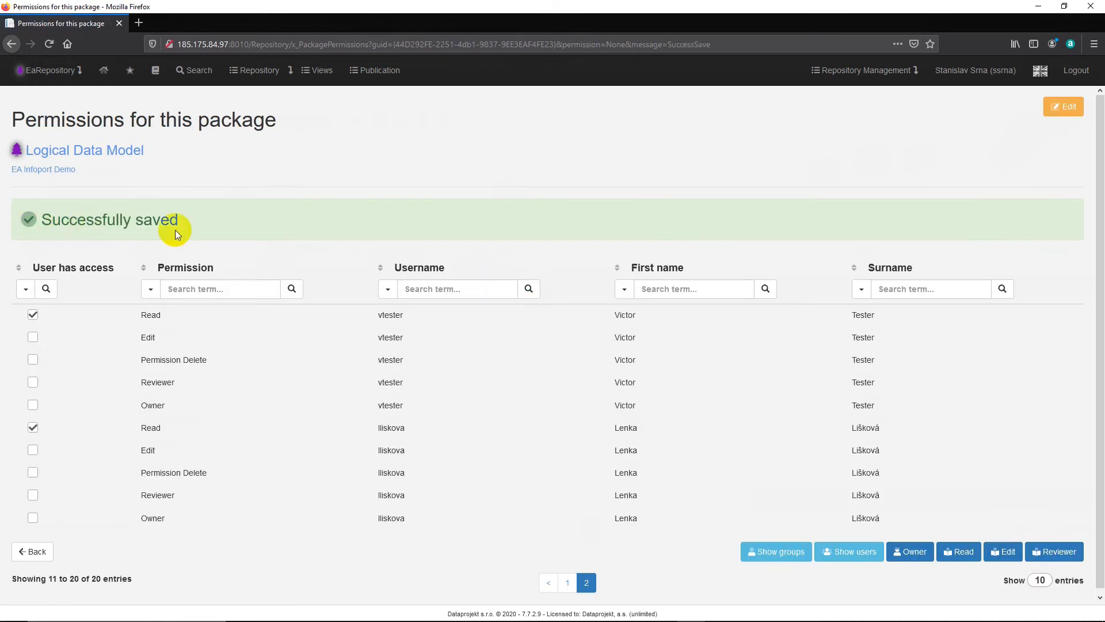
# Step: Switch to Edge, reload the repository and check the test user's access to the Logical Data Model package's diagram and available package actions
pyautogui.click(662, 609)
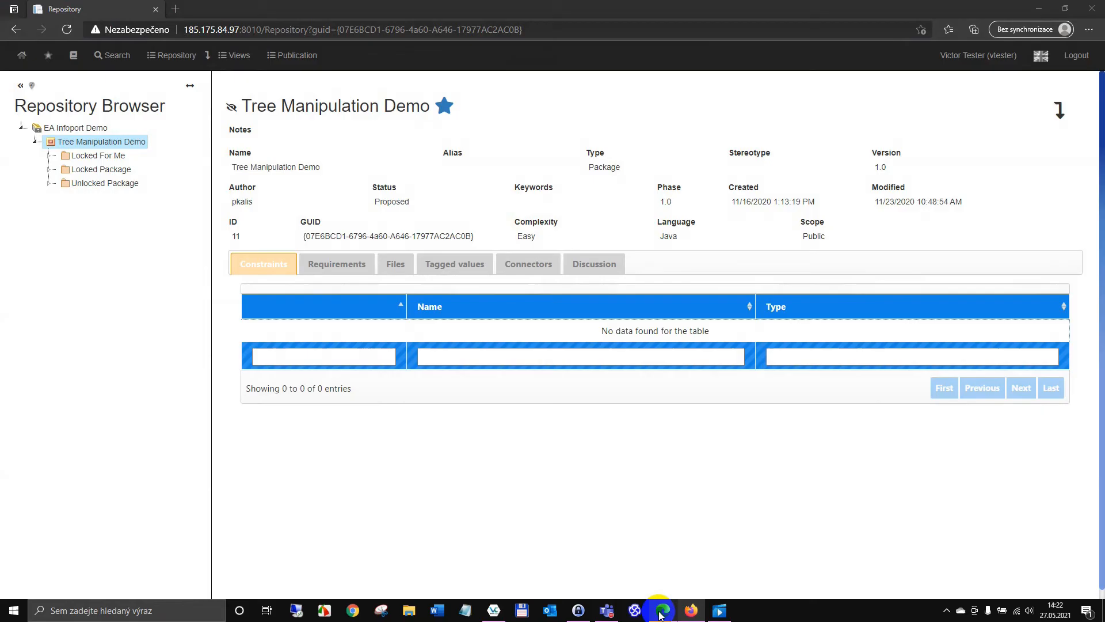
pyautogui.click(66, 29)
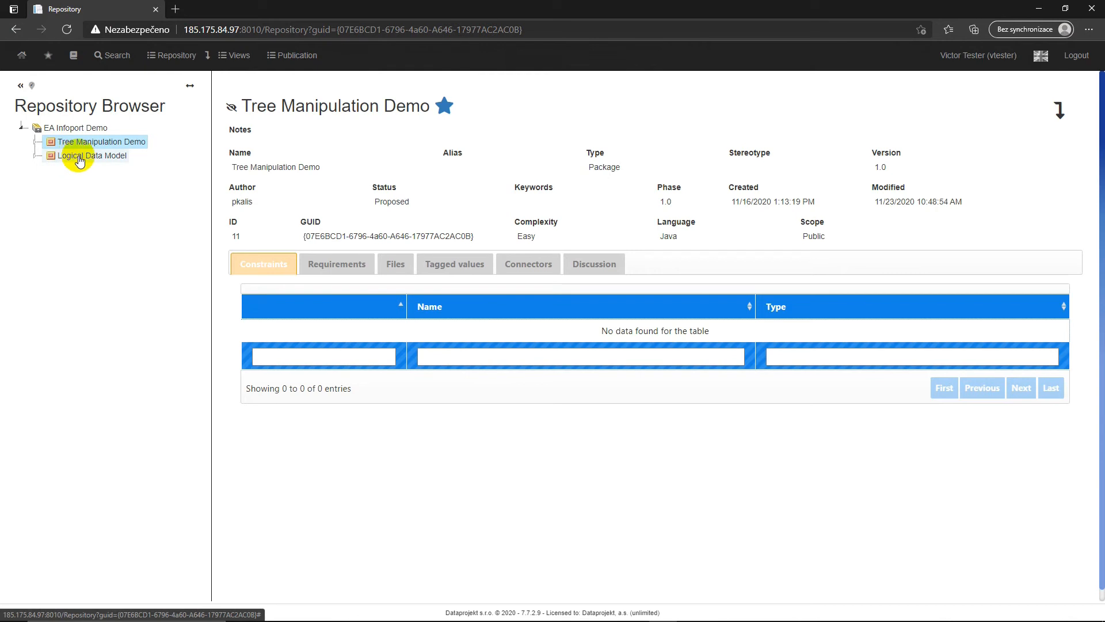
pyautogui.click(35, 160)
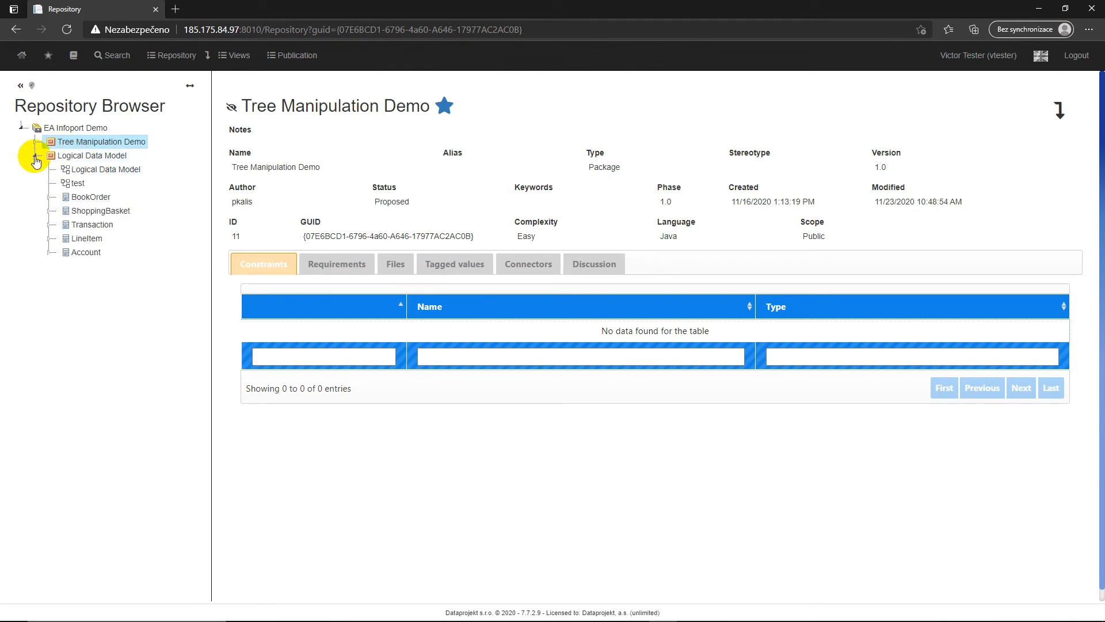
pyautogui.click(82, 173)
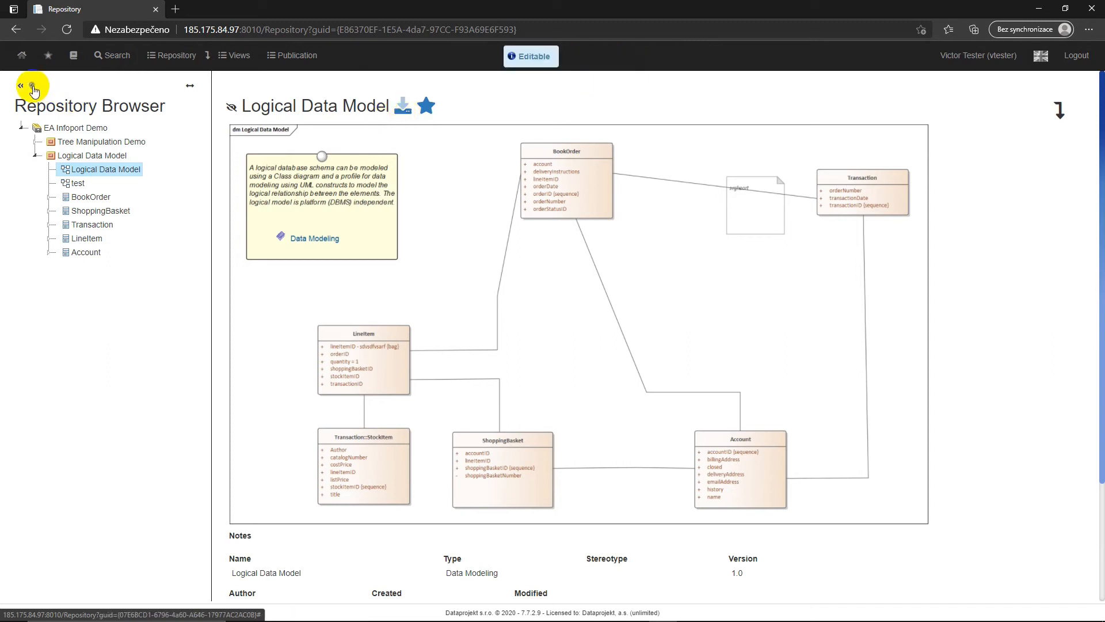
pyautogui.rightClick(51, 155)
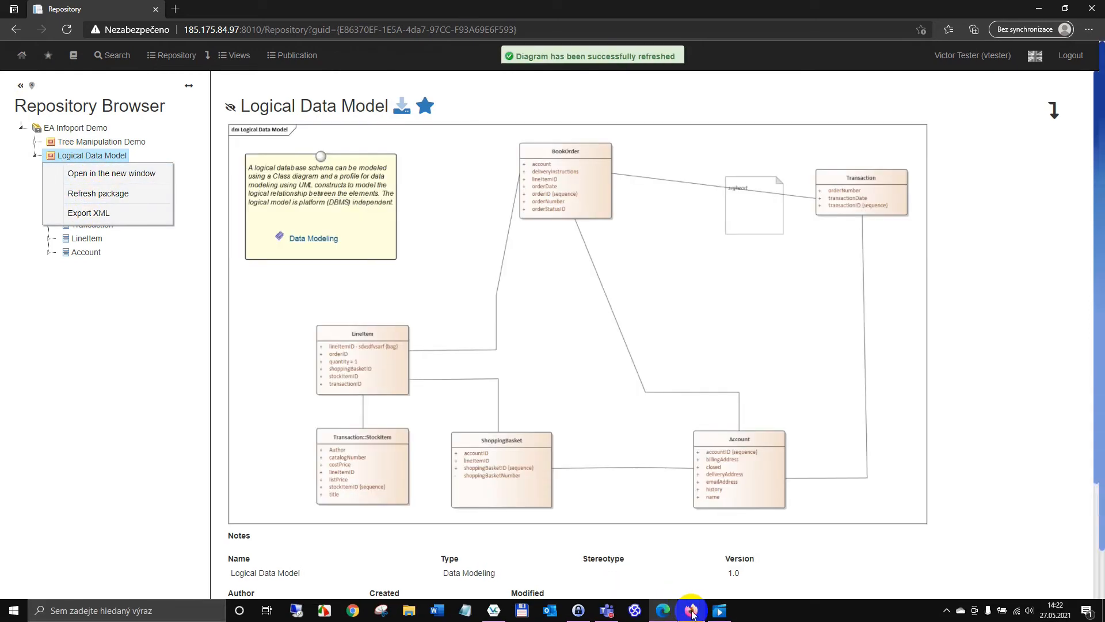
# Step: Switch back to Firefox, view the Logical Data Model diagram and reopen the permissions of its parent package
pyautogui.click(691, 611)
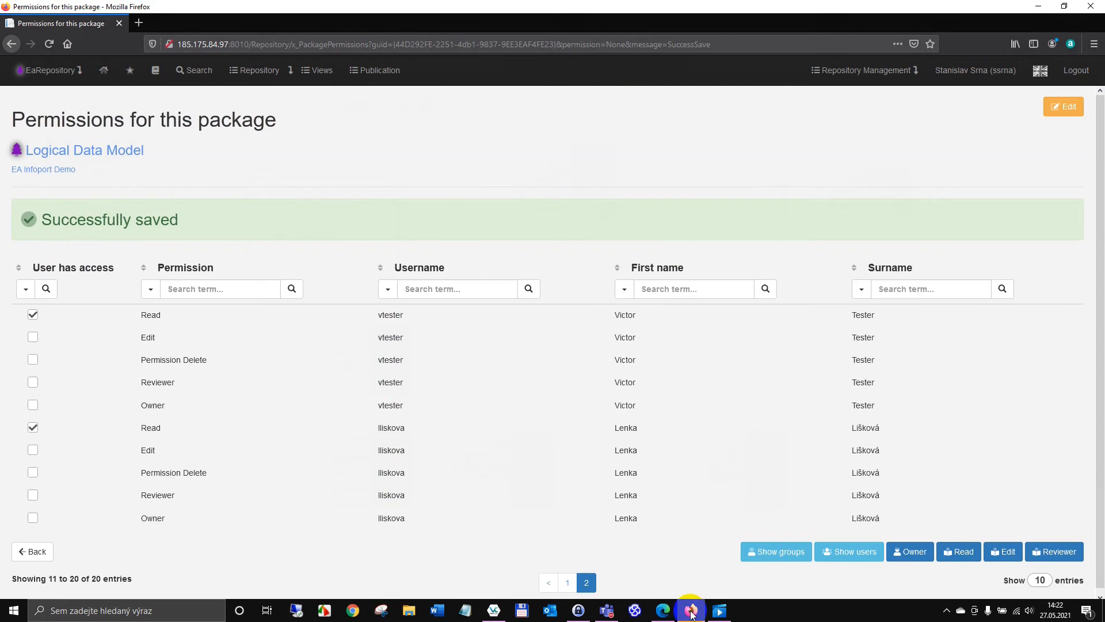
pyautogui.click(67, 171)
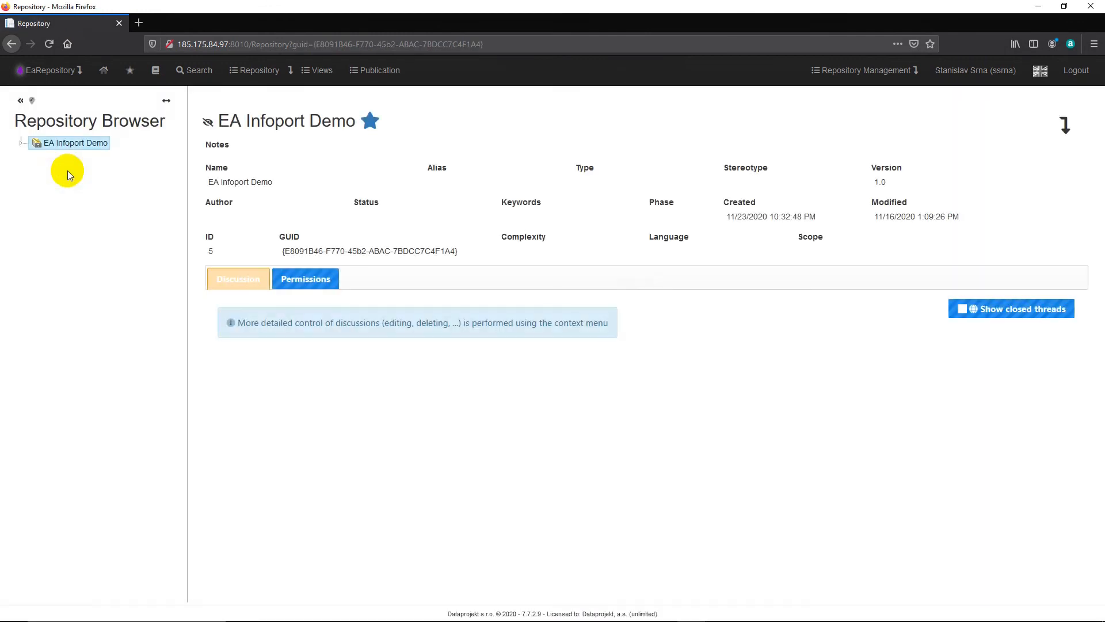
pyautogui.click(21, 141)
pyautogui.click(36, 199)
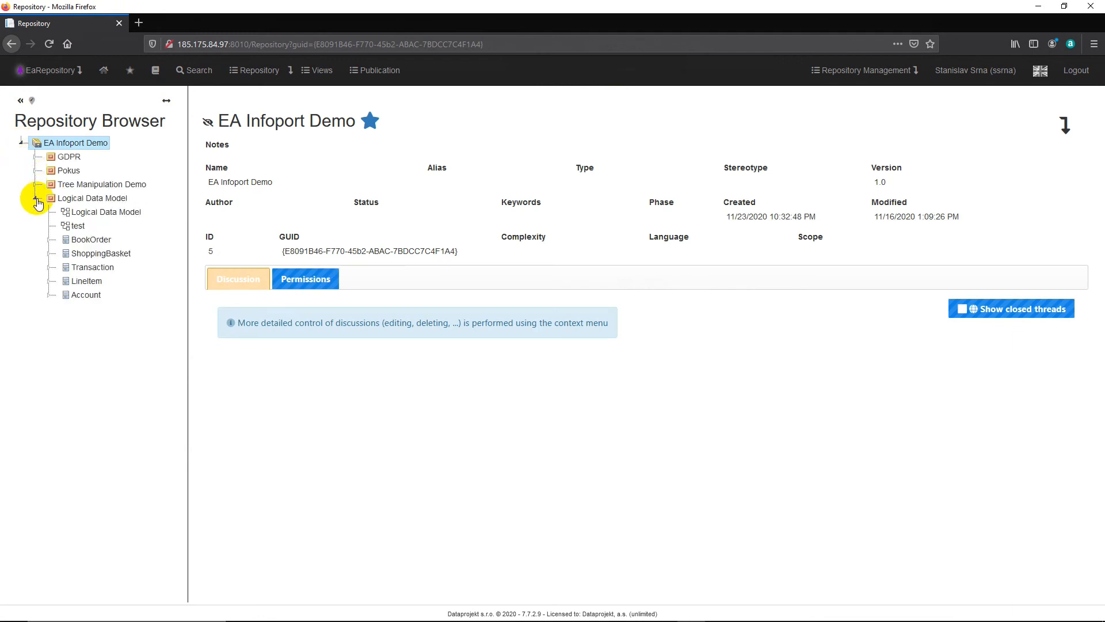
pyautogui.click(106, 211)
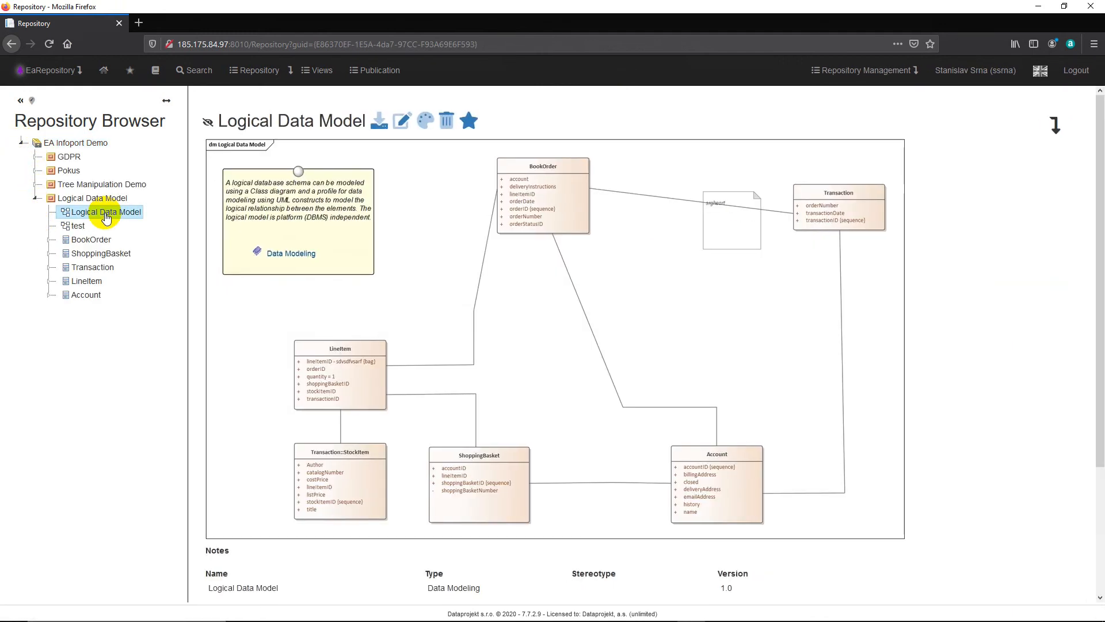
pyautogui.click(92, 198)
pyautogui.click(624, 274)
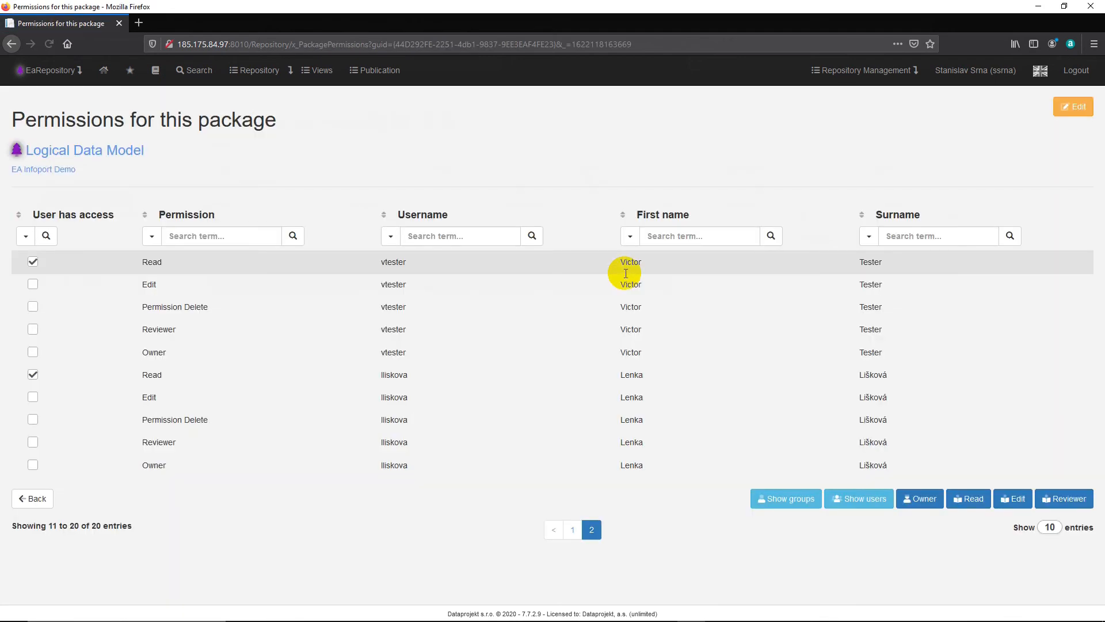
# Step: Grant Test Group 01 the Edit and Permission Delete permissions on the Logical Data Model package
pyautogui.click(777, 504)
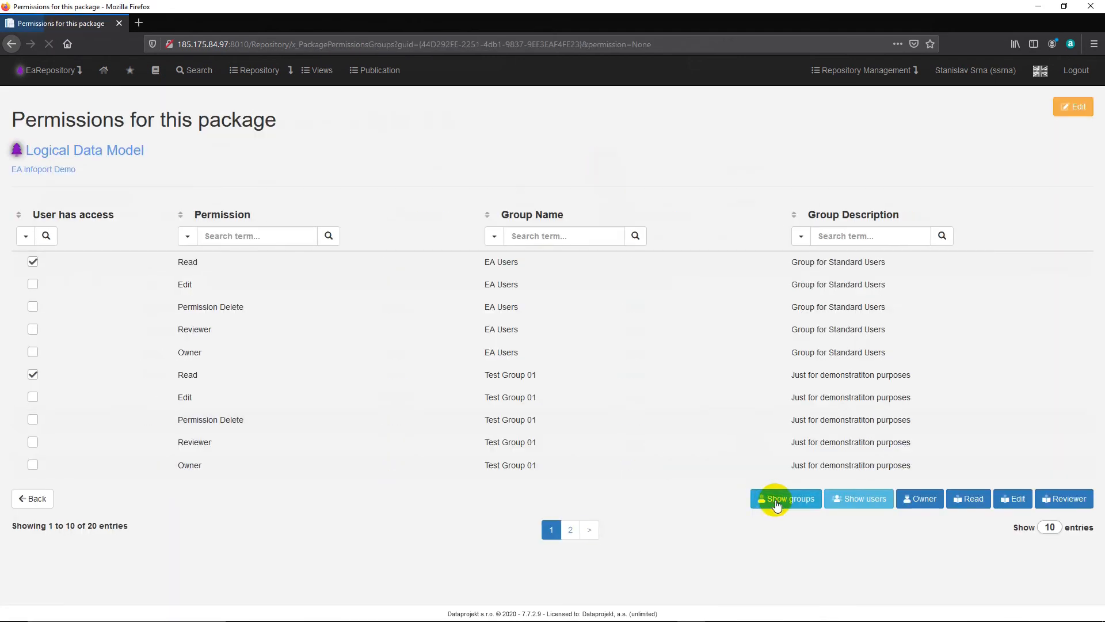
pyautogui.click(32, 398)
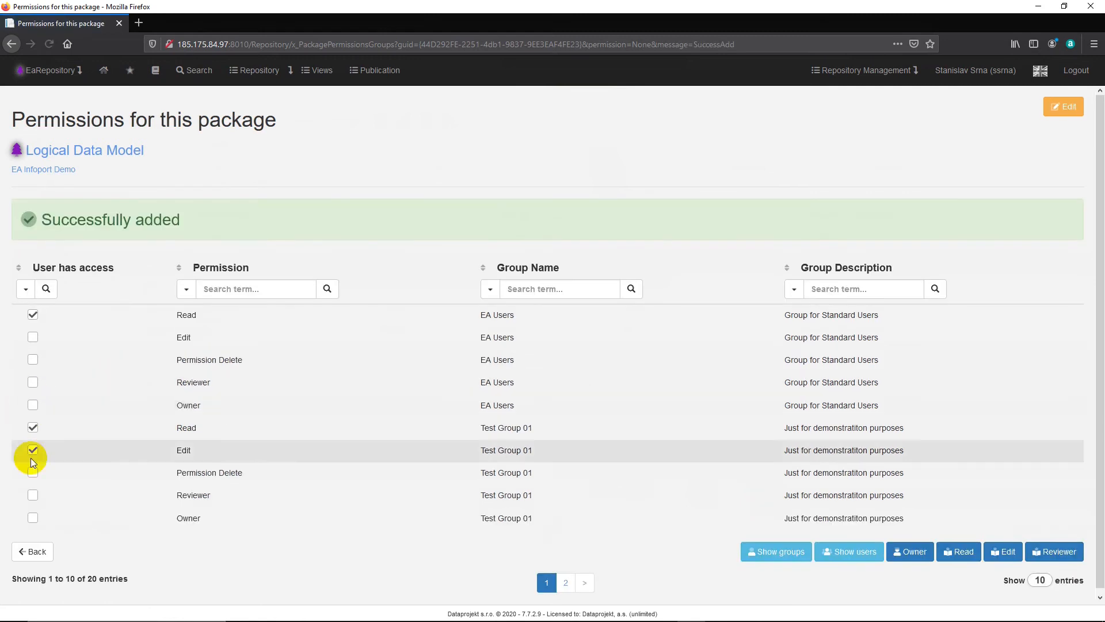
pyautogui.click(32, 473)
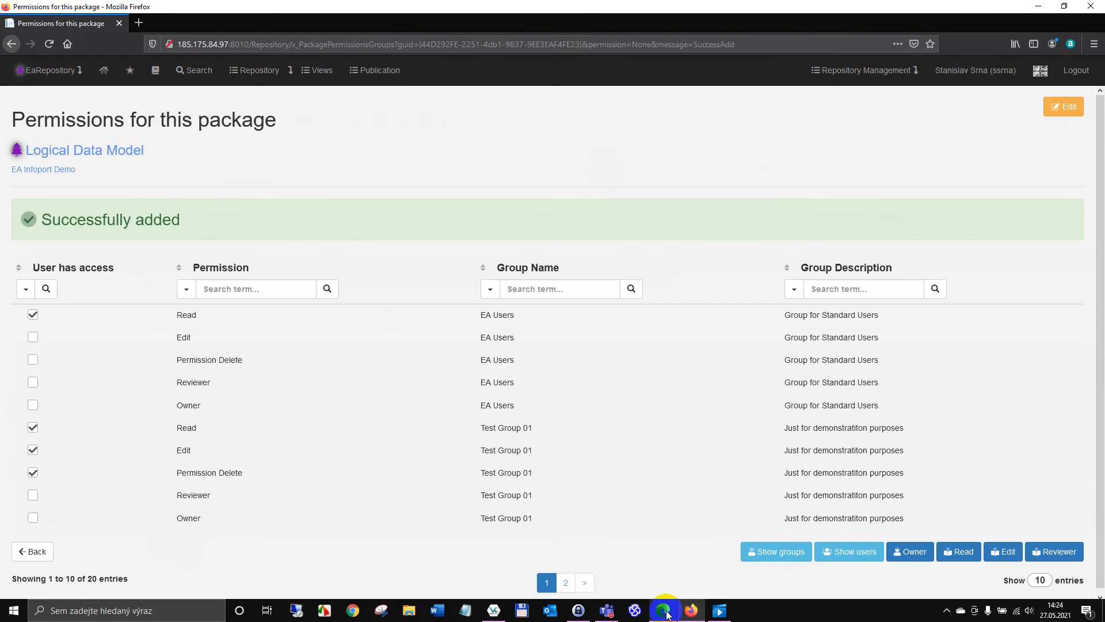
# Step: Switch to Edge, reload the page and examine the actions and details available to the test user for the Logical Data Model package
pyautogui.click(663, 613)
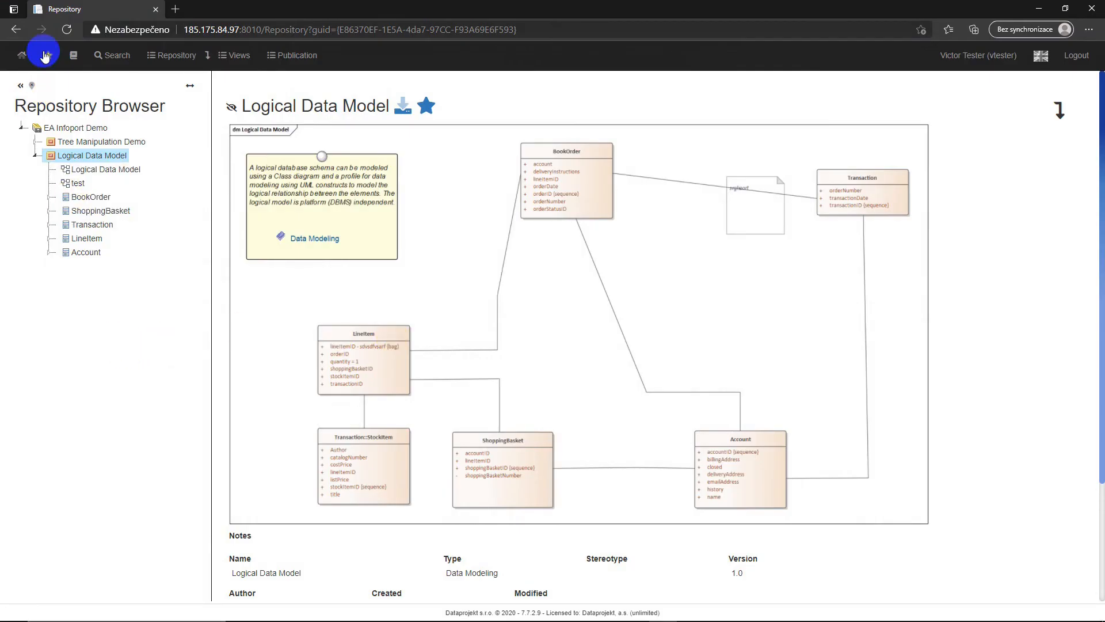
pyautogui.click(66, 30)
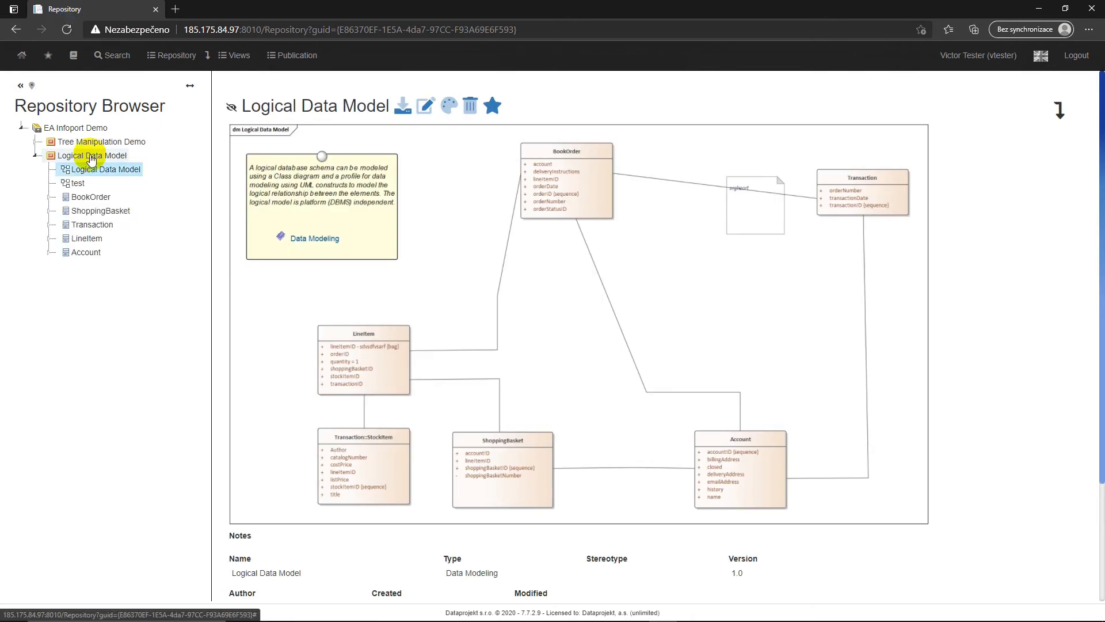
pyautogui.rightClick(86, 156)
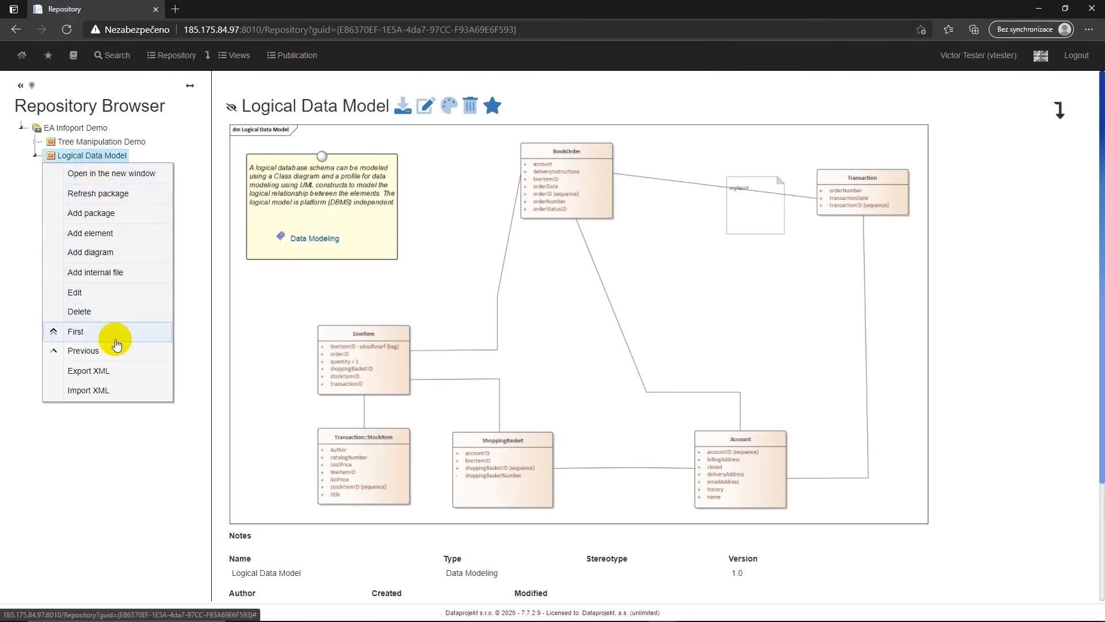
pyautogui.click(128, 440)
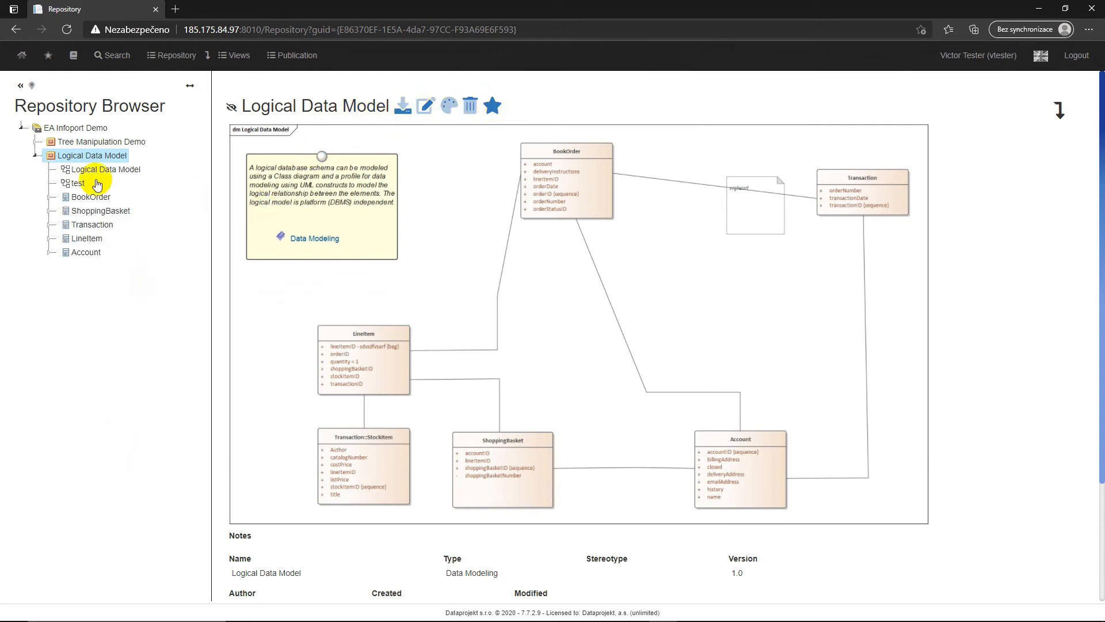
pyautogui.click(75, 160)
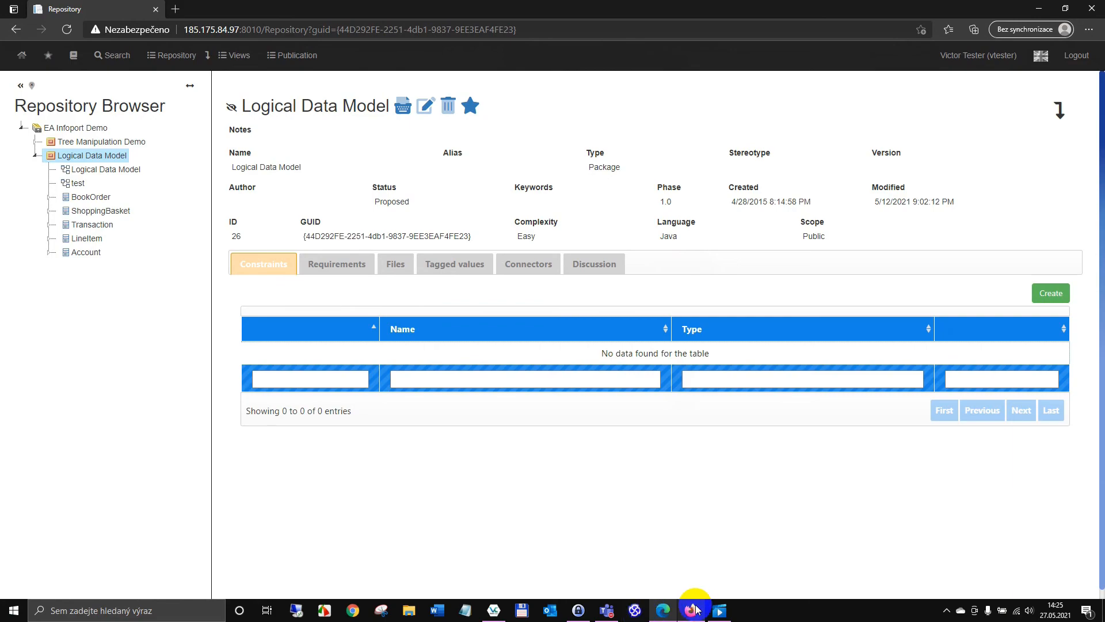
# Step: Switch to Firefox and grant Test Group 01 the Reviewer and Owner permissions on the Logical Data Model package
pyautogui.click(692, 610)
pyautogui.click(32, 496)
pyautogui.click(34, 517)
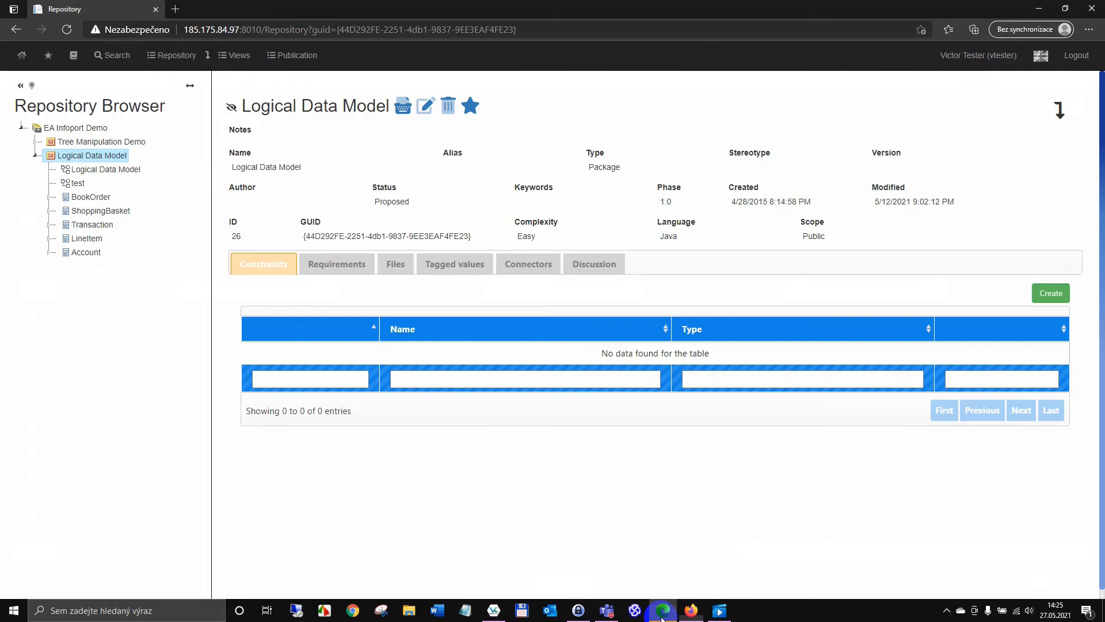
# Step: Switch to Edge, reload the repository and compare the test user's options for the Tree Manipulation Demo and Logical Data Model packages
pyautogui.click(663, 617)
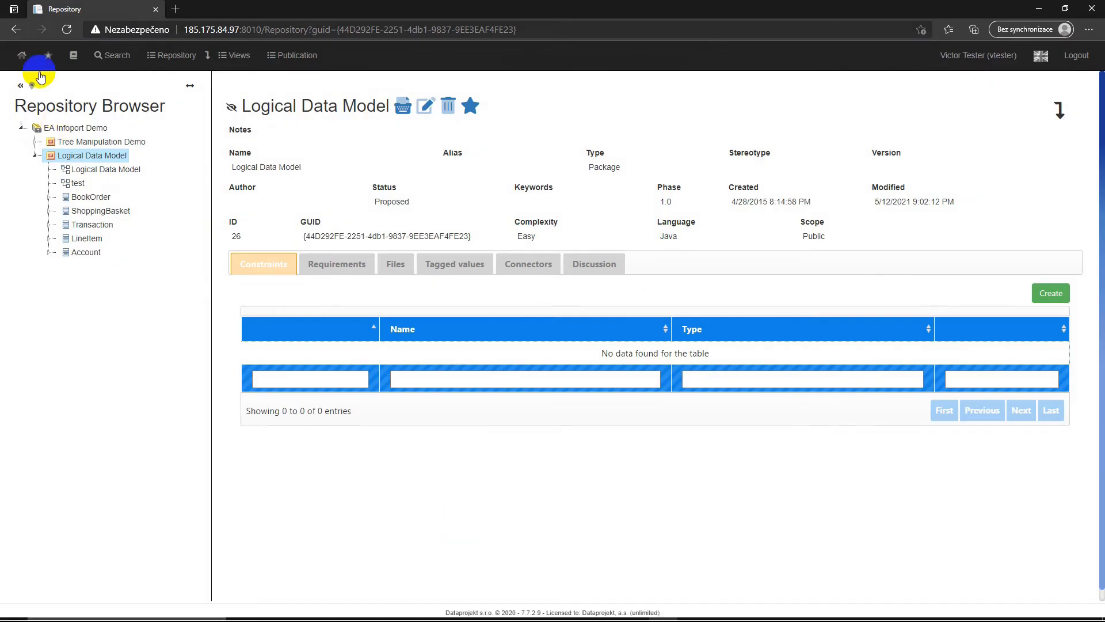
pyautogui.click(68, 30)
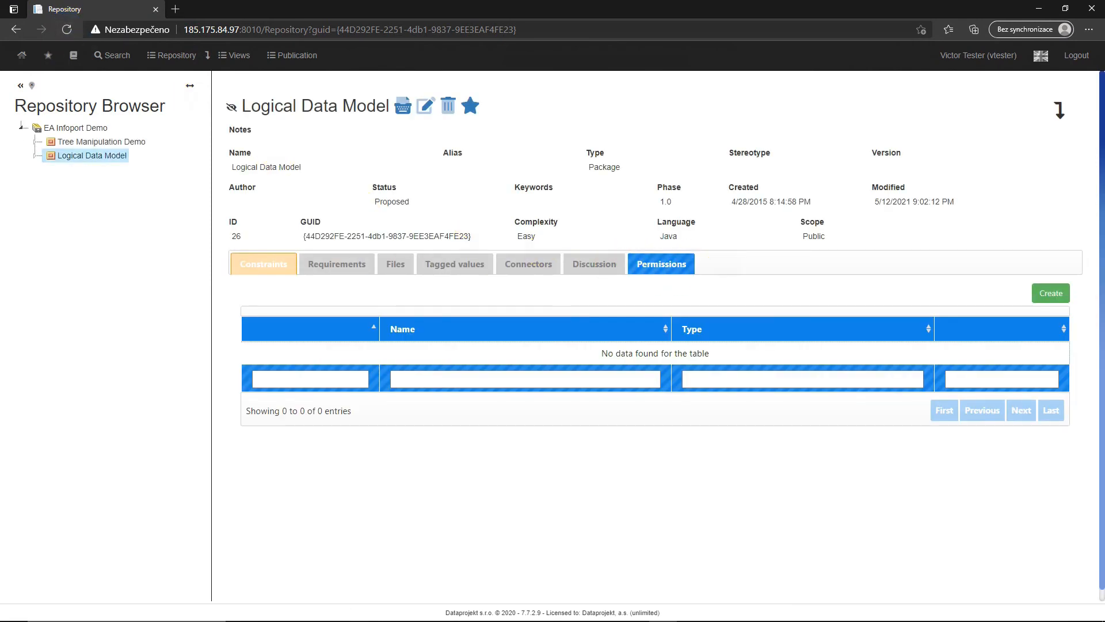
pyautogui.click(122, 143)
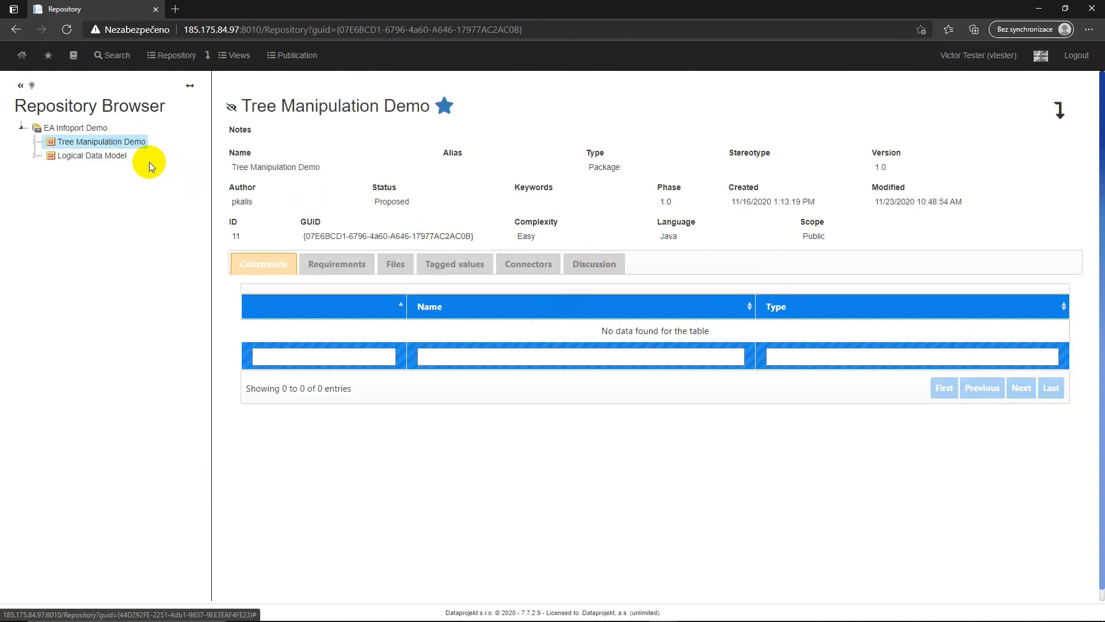
pyautogui.click(118, 154)
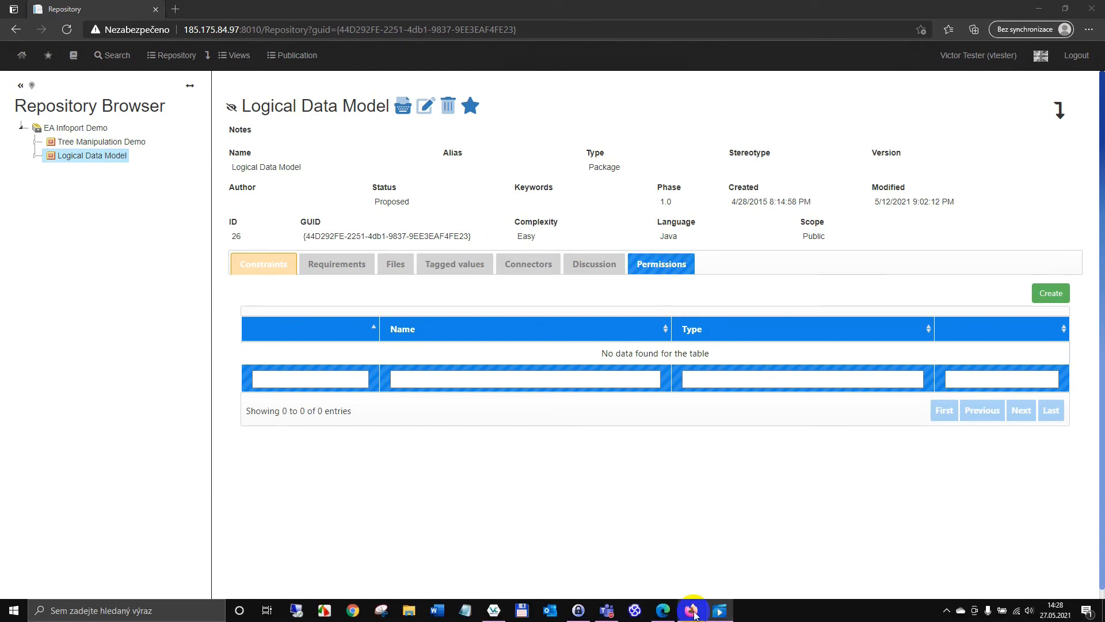
# Step: Switch to Firefox and grant the test user the Edit permission on the Tree Manipulation Demo package under EA Infoport Demo
pyautogui.click(693, 612)
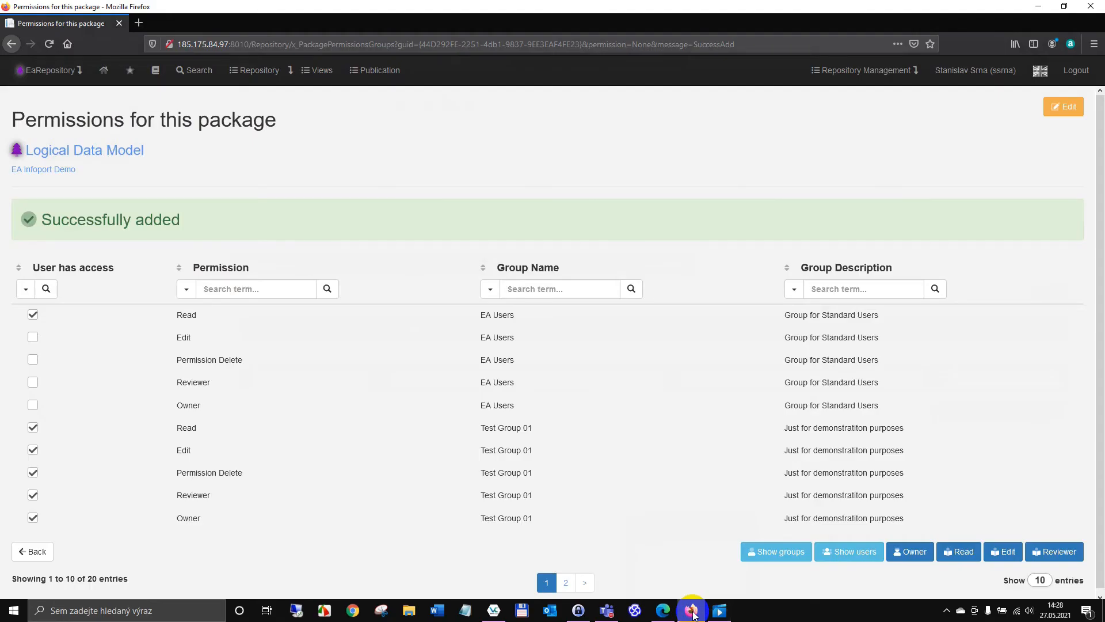
pyautogui.click(68, 171)
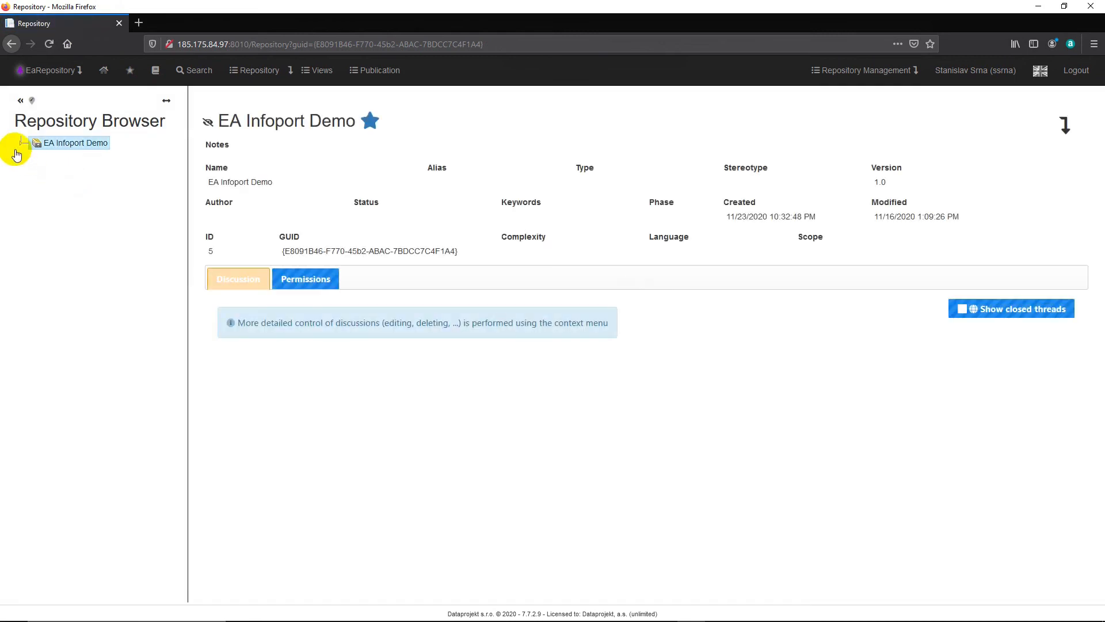
pyautogui.click(21, 144)
pyautogui.click(96, 187)
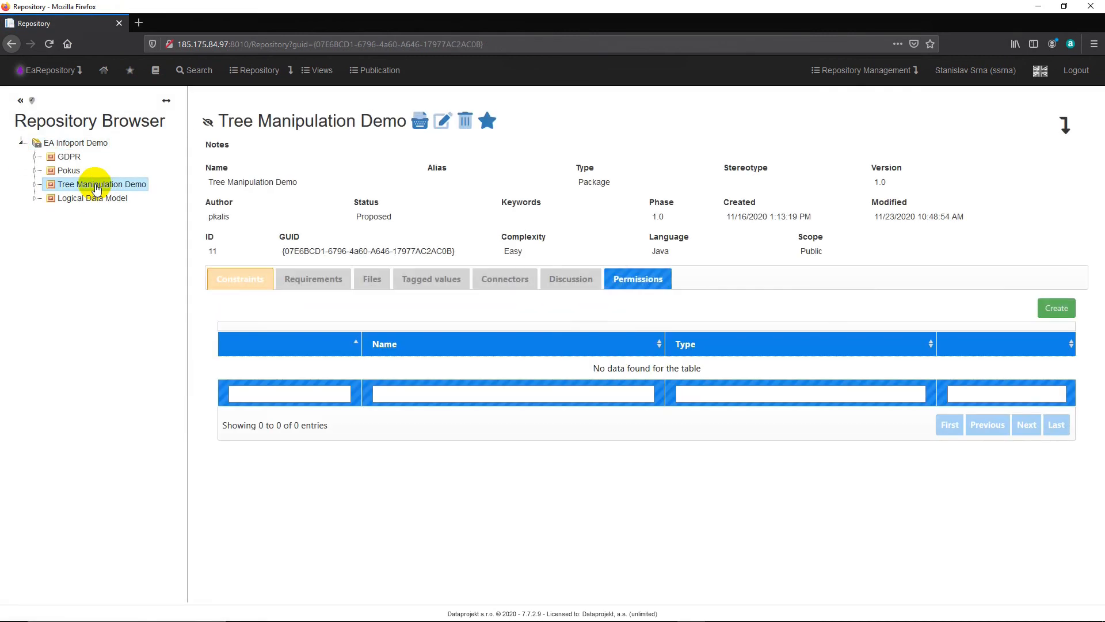
pyautogui.click(637, 279)
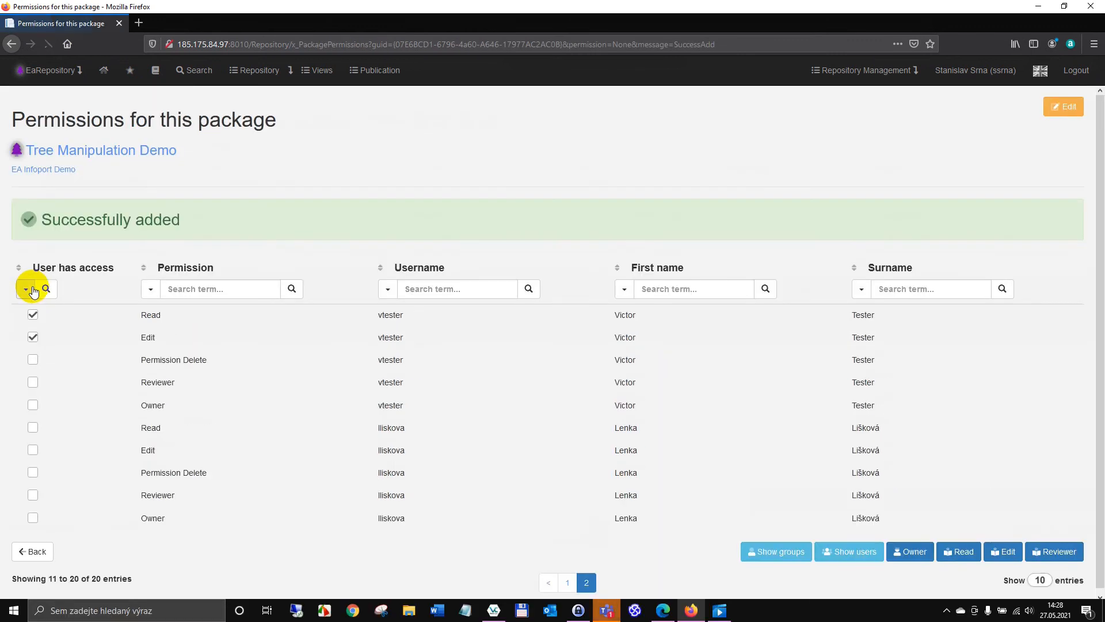
# Step: Switch to Edge and check the actions available to the test user on Tree Manipulation Demo and its Locked For Me subpackage
pyautogui.click(665, 609)
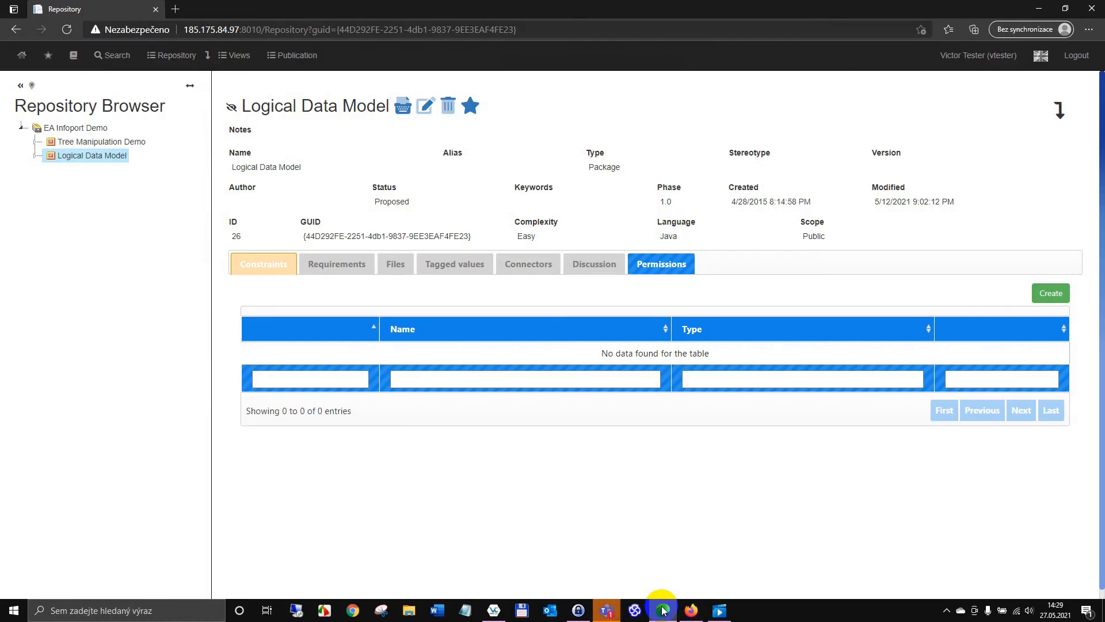
pyautogui.click(115, 141)
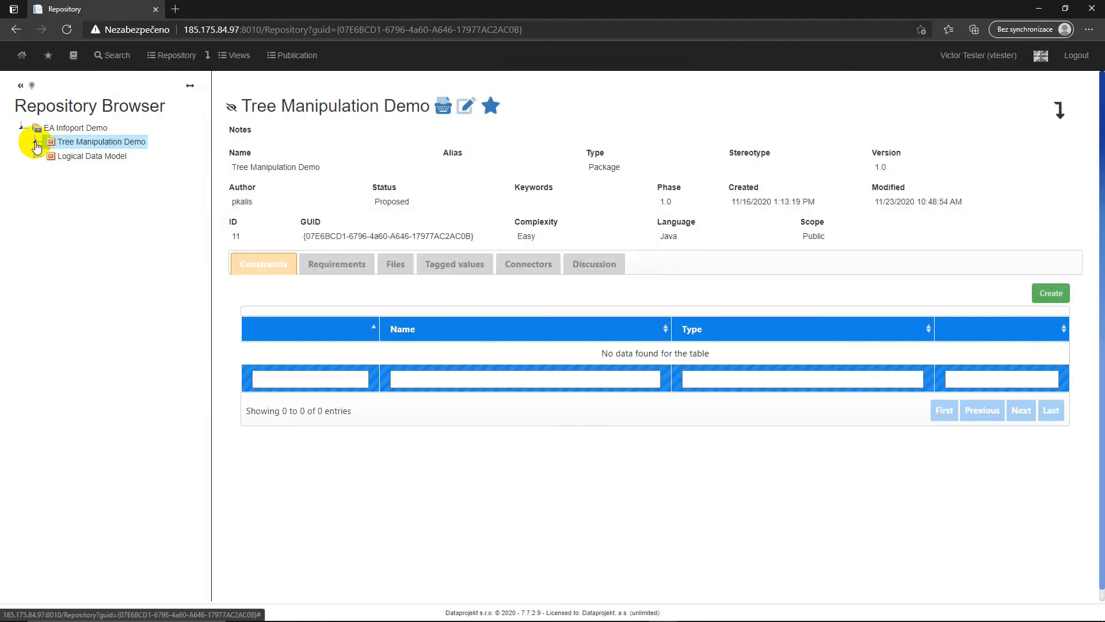
pyautogui.click(36, 142)
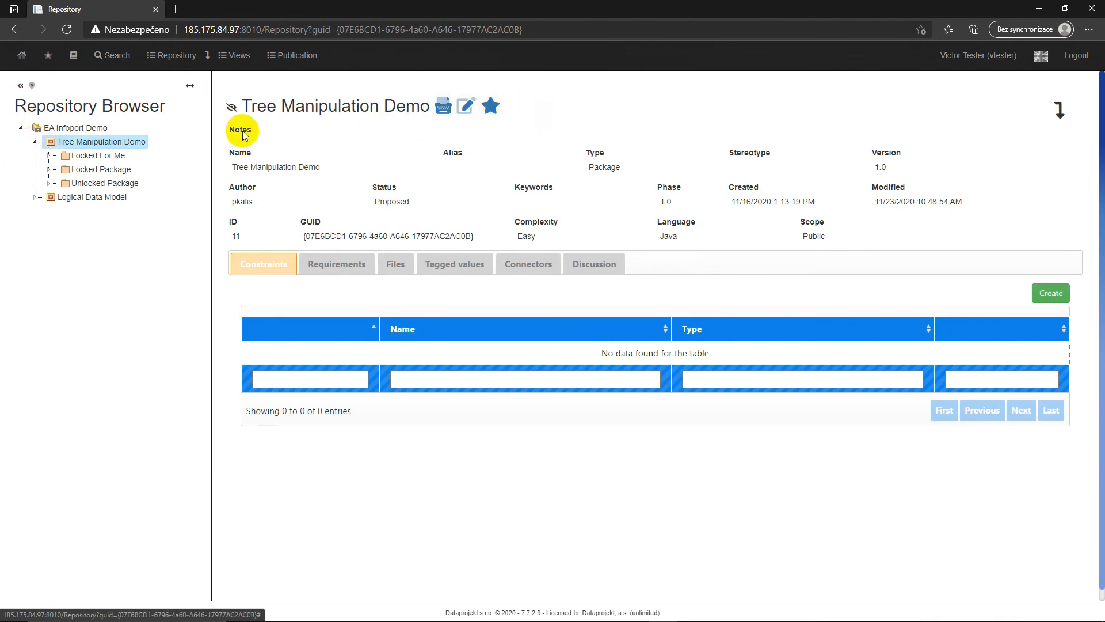
pyautogui.rightClick(138, 141)
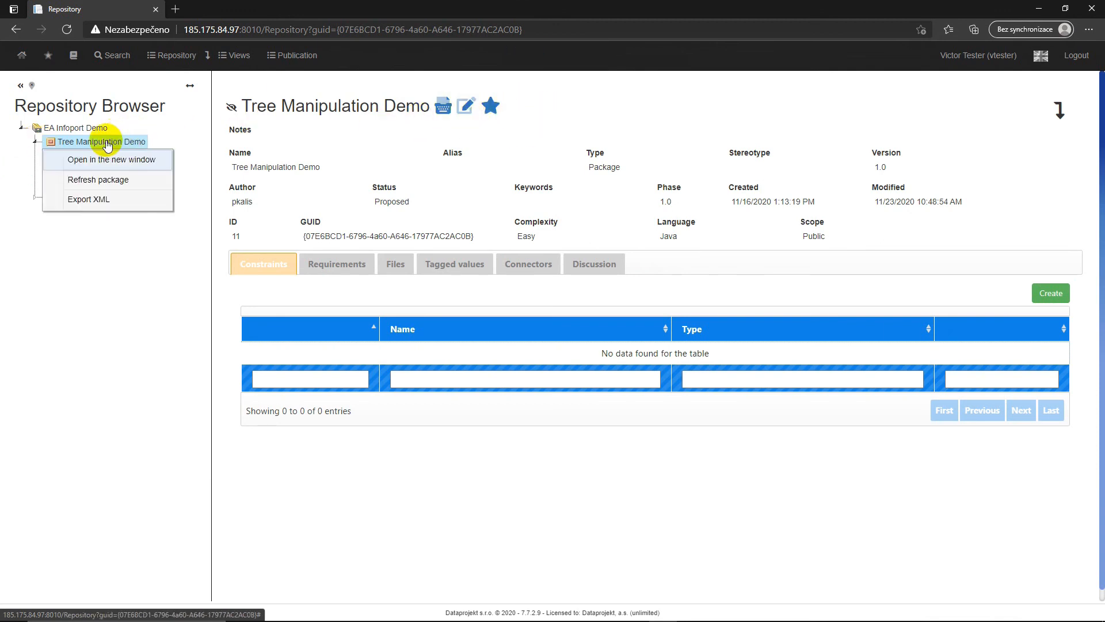
pyautogui.click(84, 245)
pyautogui.rightClick(90, 156)
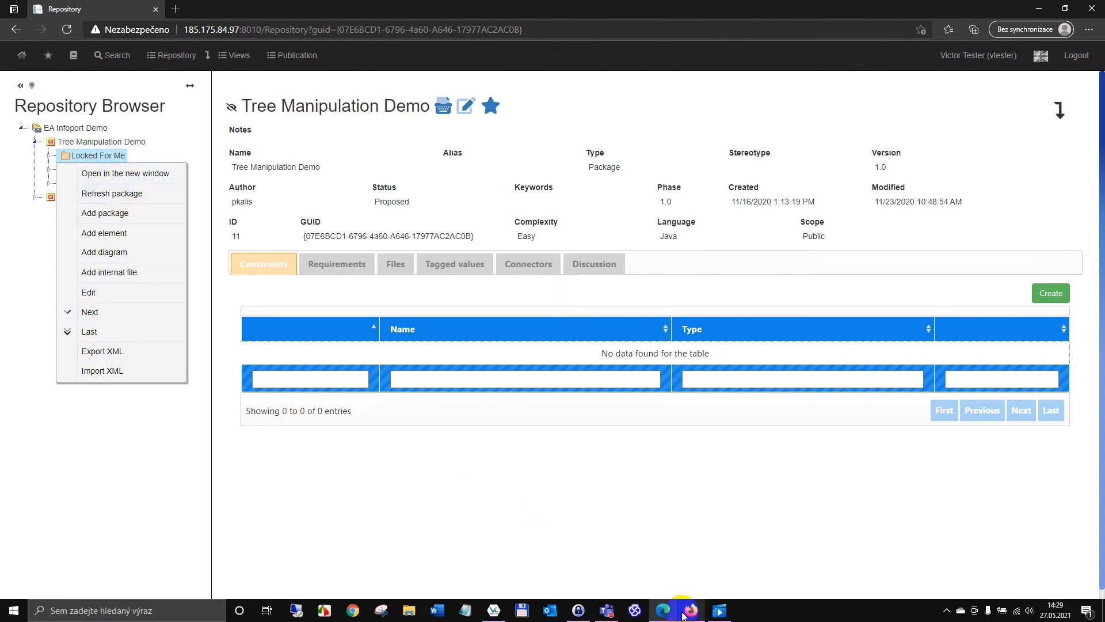
# Step: Grant the test user Permission Delete on the Tree Manipulation Demo package in Firefox, and reload the test user's repository page in Edge
pyautogui.click(686, 611)
pyautogui.click(33, 362)
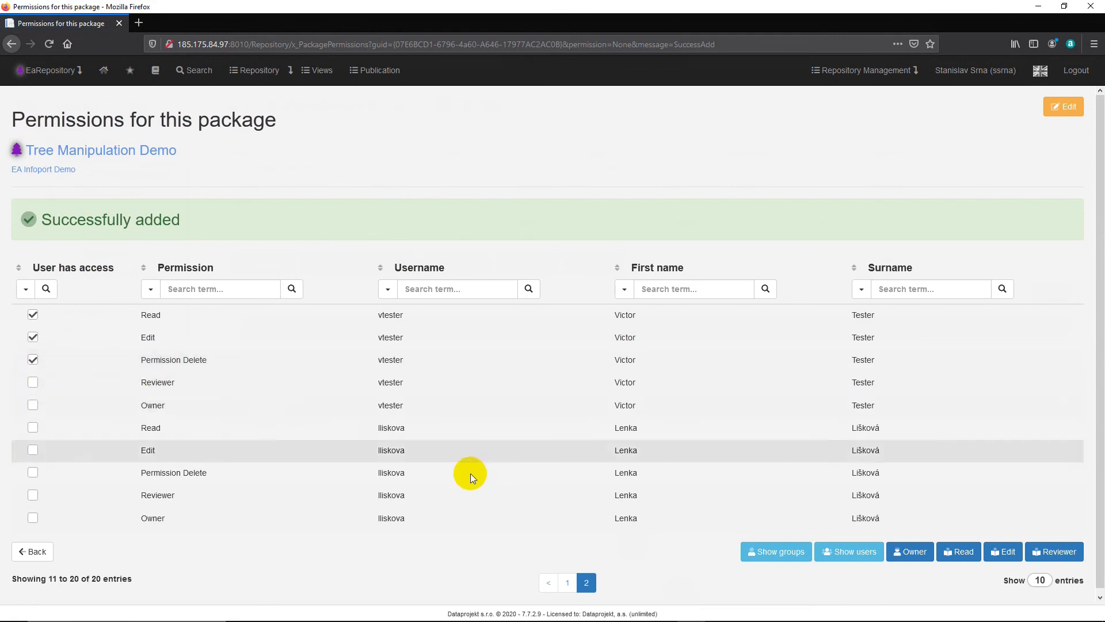
pyautogui.click(656, 612)
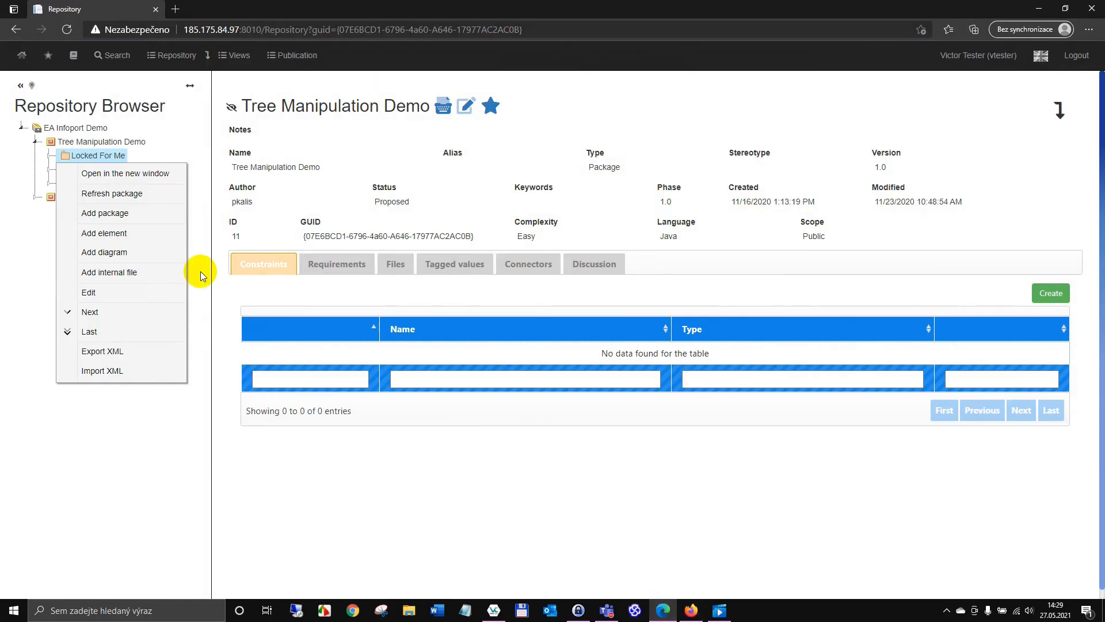
pyautogui.click(67, 30)
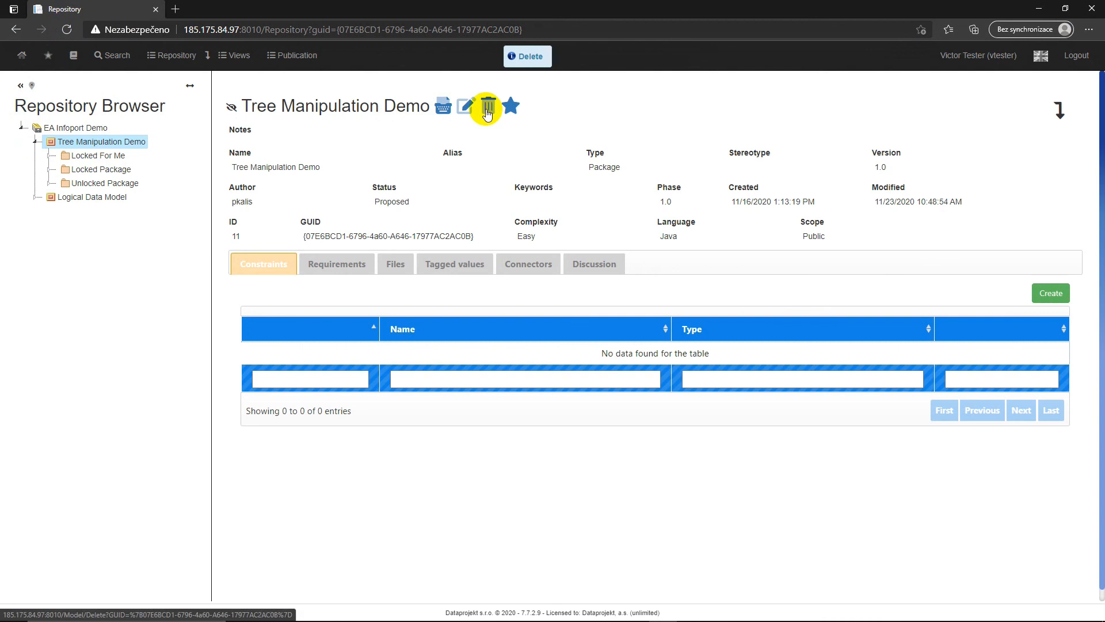
# Step: Delete the Firewall element from the Web Server Components package as the test user and check the package's remaining contents
pyautogui.click(50, 156)
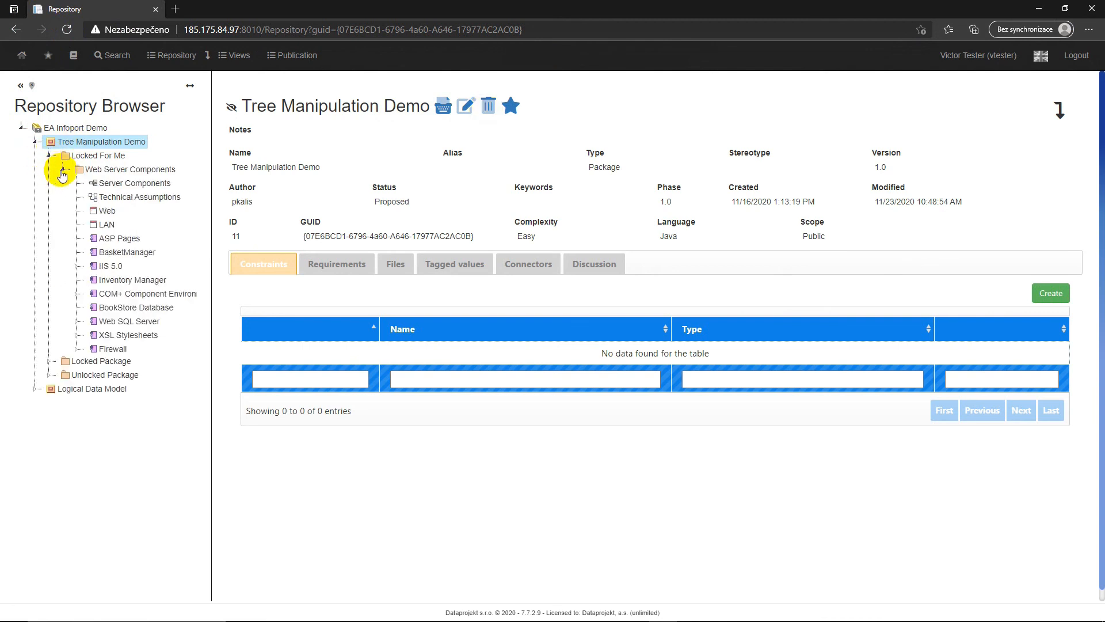
pyautogui.rightClick(109, 351)
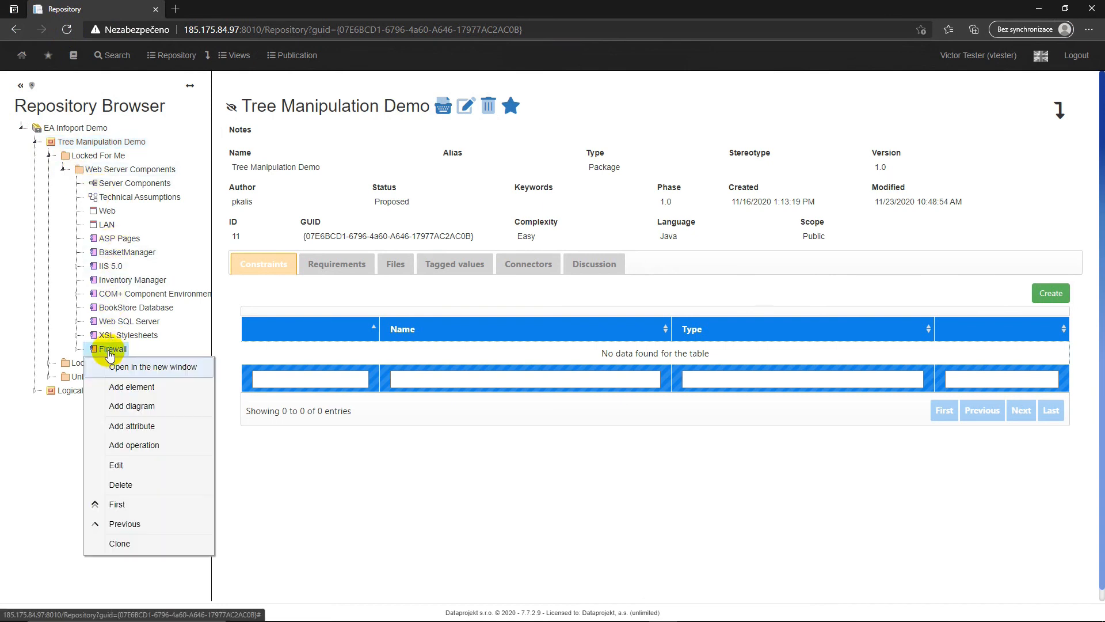
pyautogui.click(129, 493)
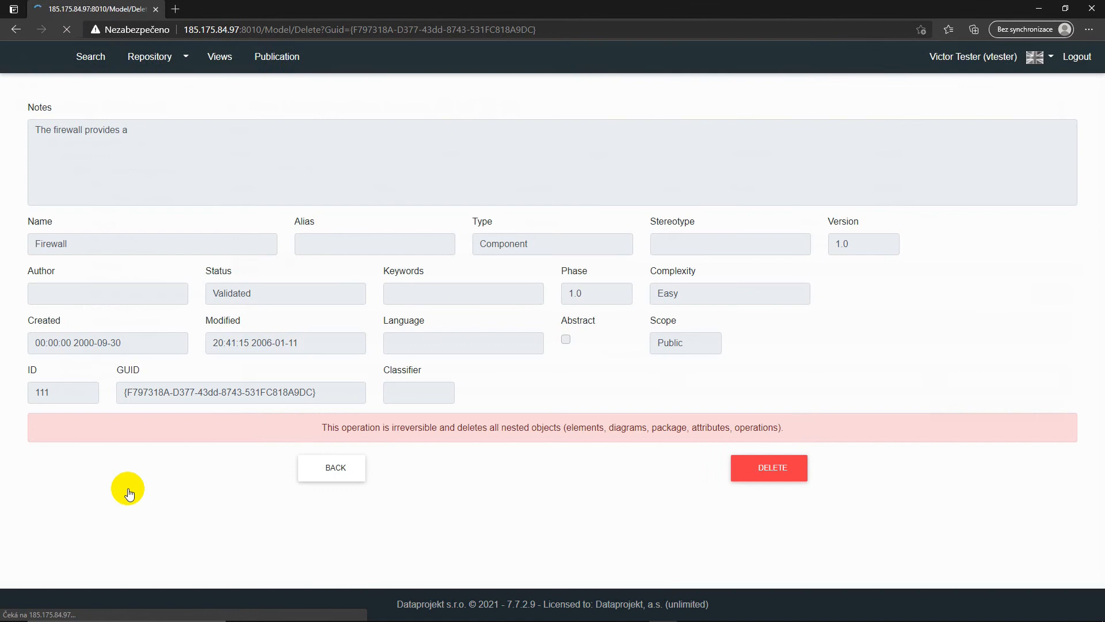
pyautogui.click(757, 470)
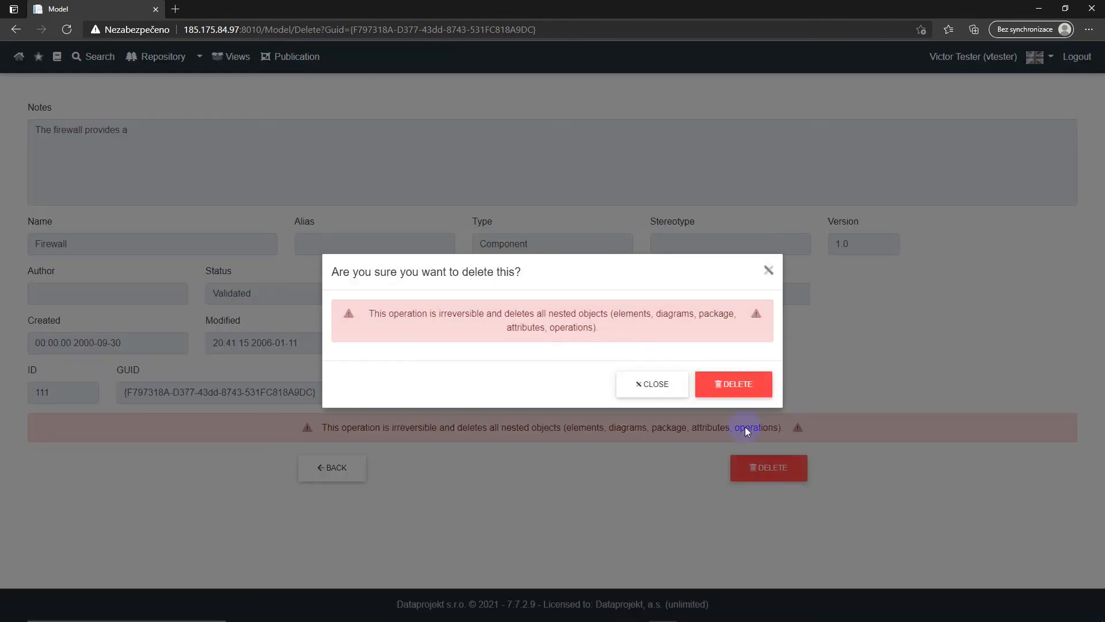
pyautogui.click(742, 393)
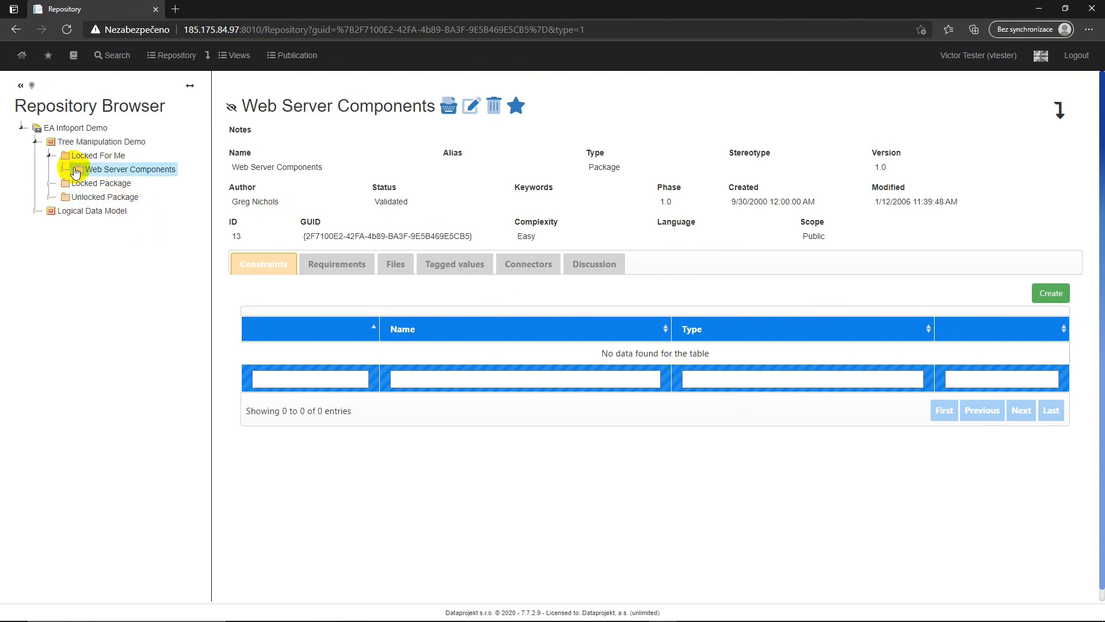
pyautogui.click(63, 170)
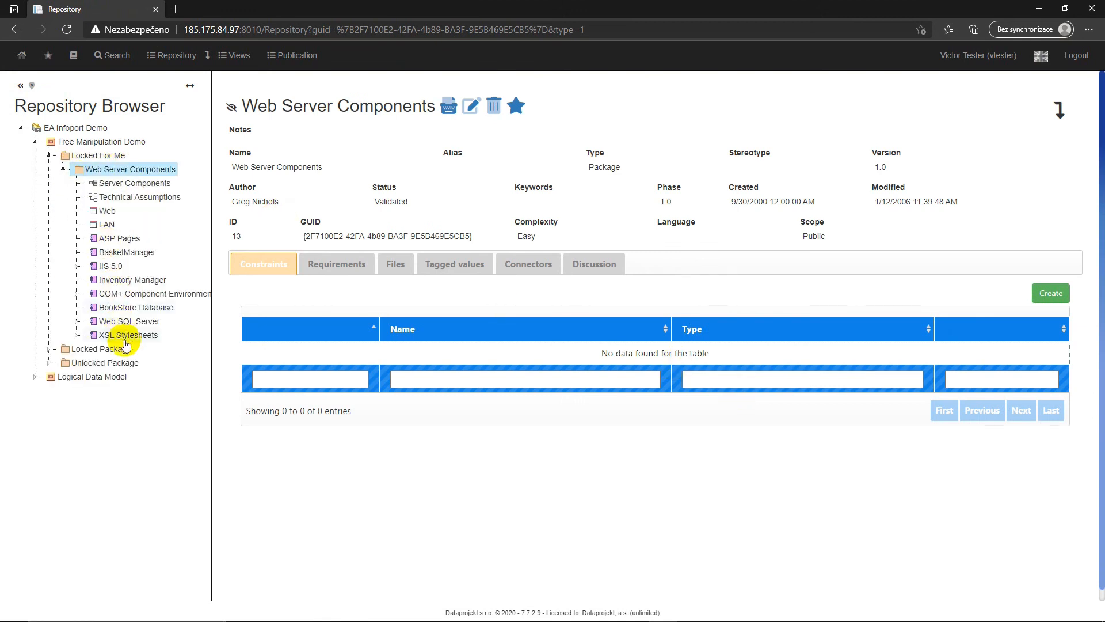
# Step: Compare the Publication module in Edge and Firefox, and view the Benefity section as the test user in Edge
pyautogui.click(297, 55)
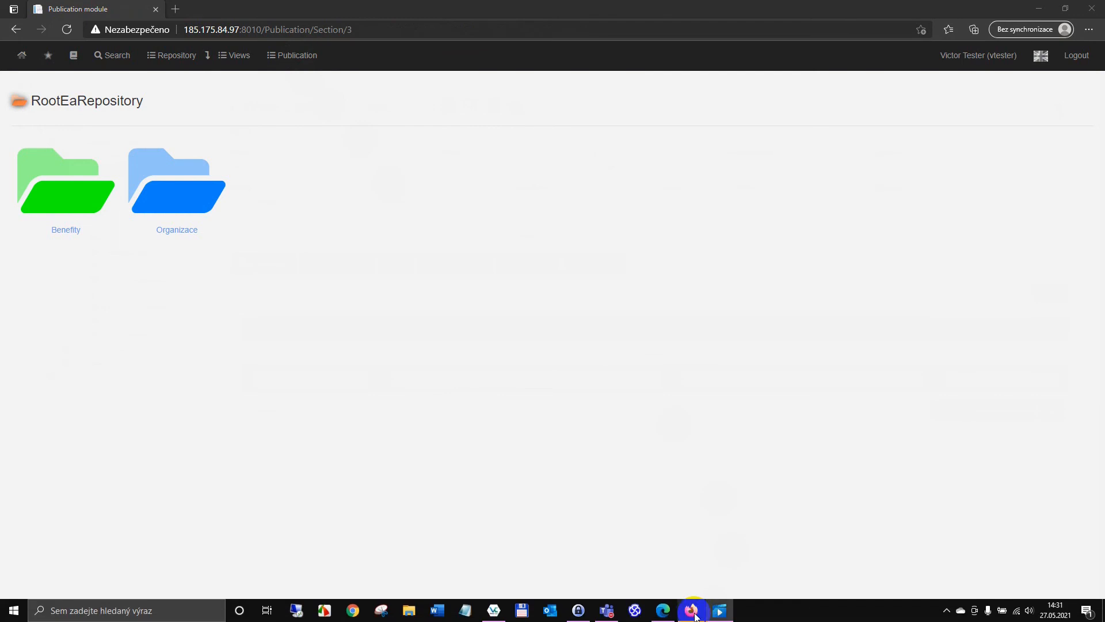
pyautogui.click(692, 610)
pyautogui.click(378, 71)
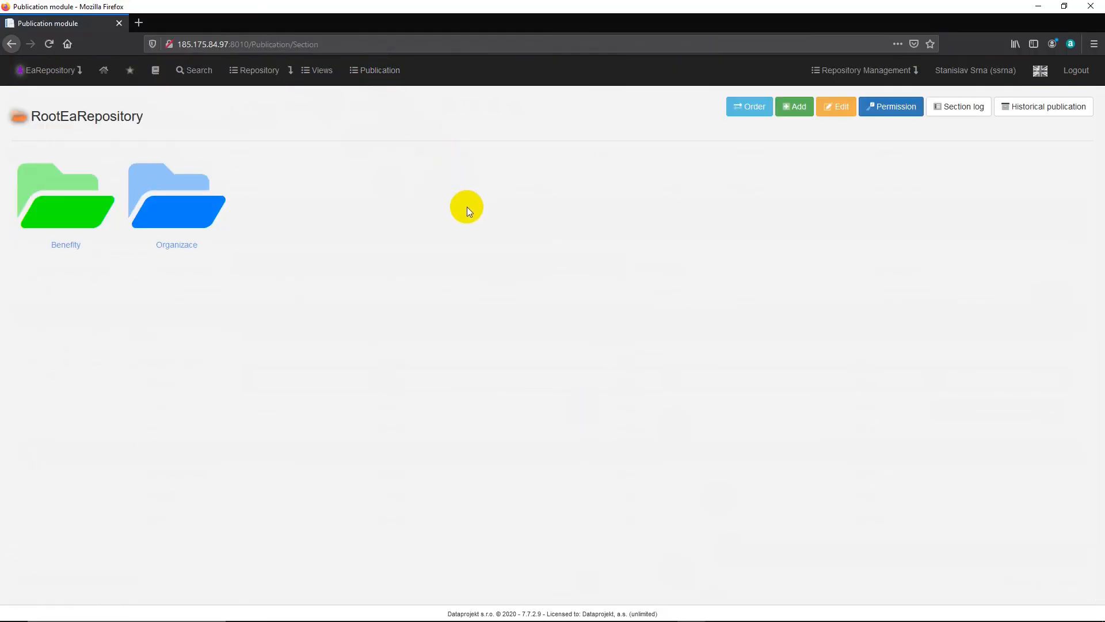
pyautogui.click(673, 611)
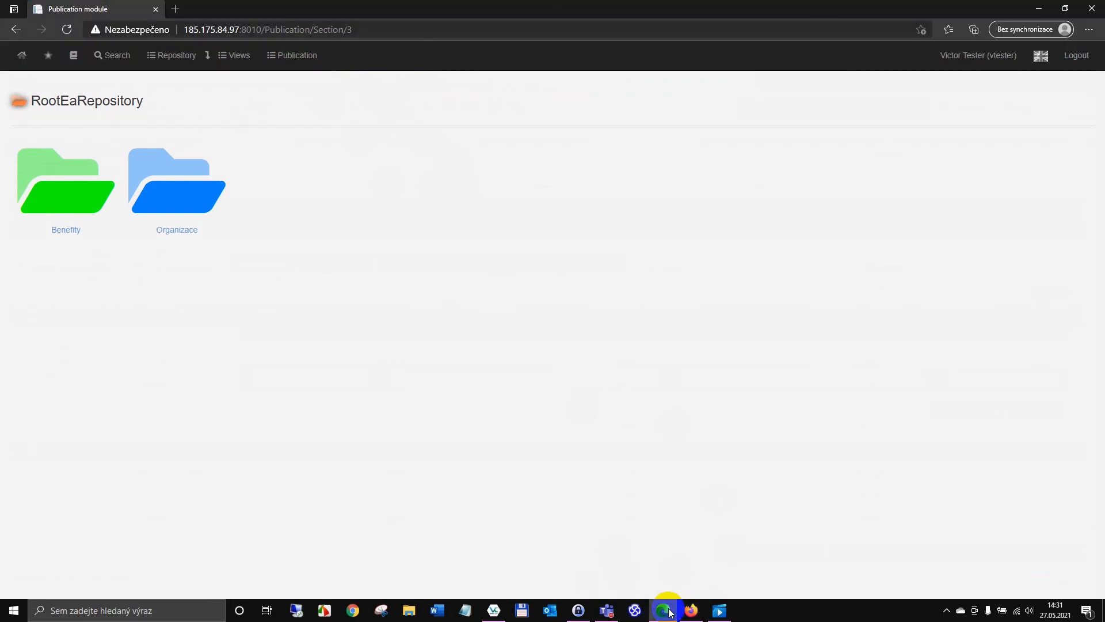
pyautogui.click(53, 190)
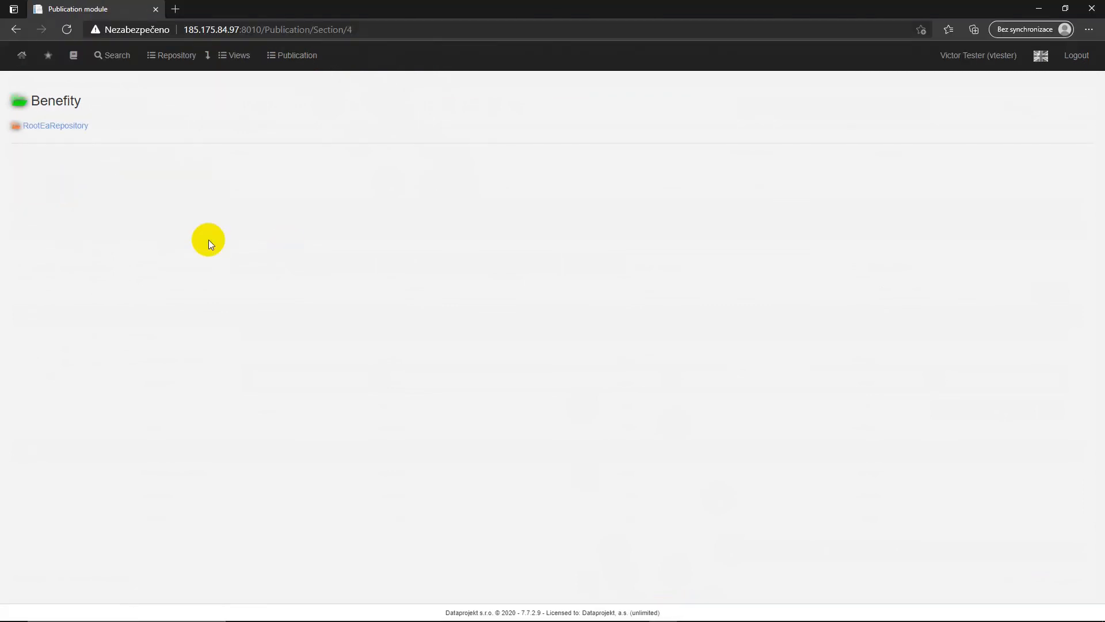
# Step: Switch to Firefox and grant the test user the Owner permission on the Benefity publication section, returning to the section page
pyautogui.moveTo(644, 619)
pyautogui.click(691, 611)
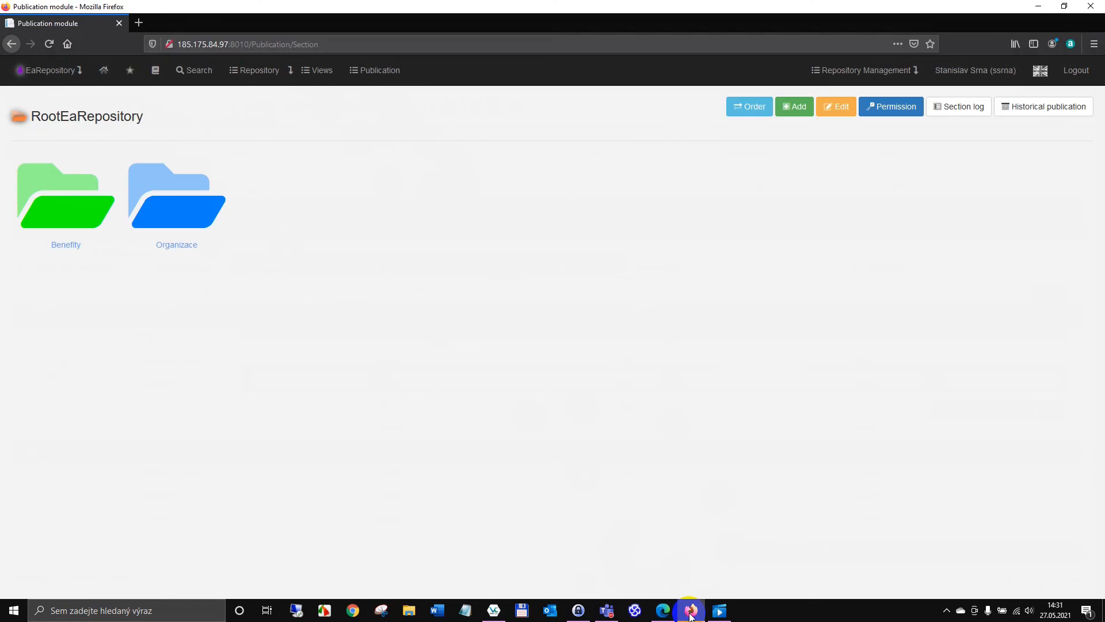
pyautogui.click(40, 210)
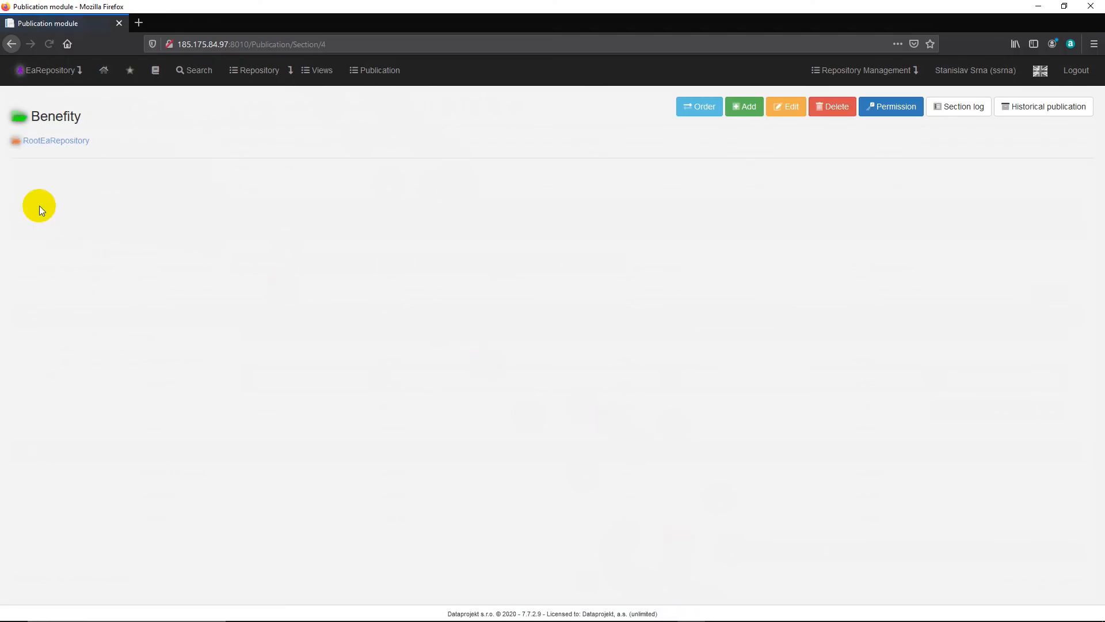
pyautogui.click(895, 107)
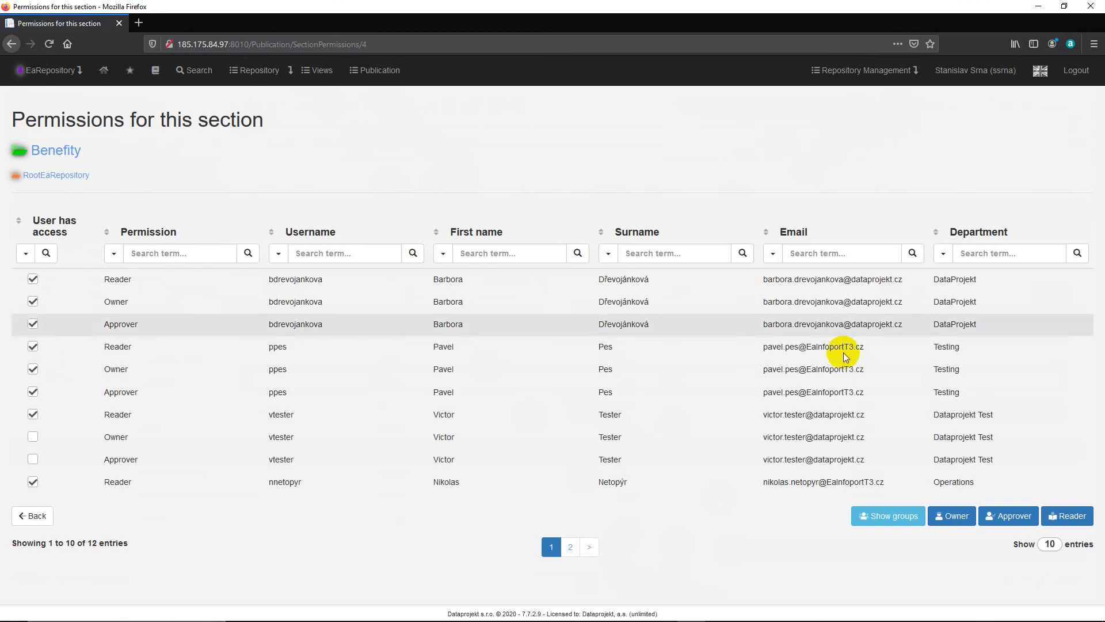
pyautogui.click(952, 516)
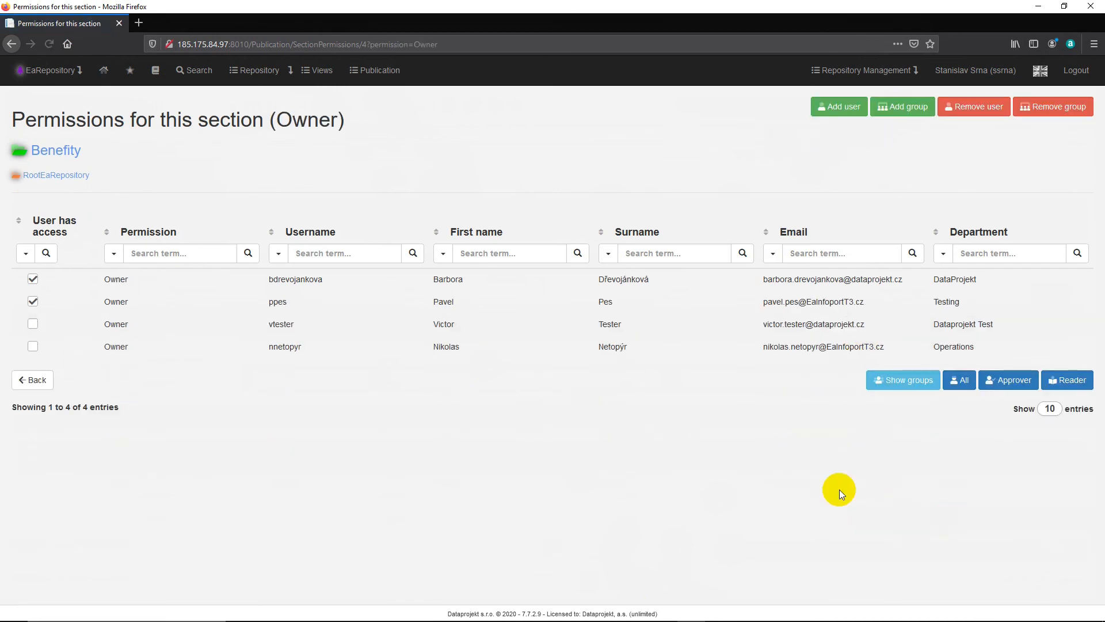
pyautogui.click(32, 326)
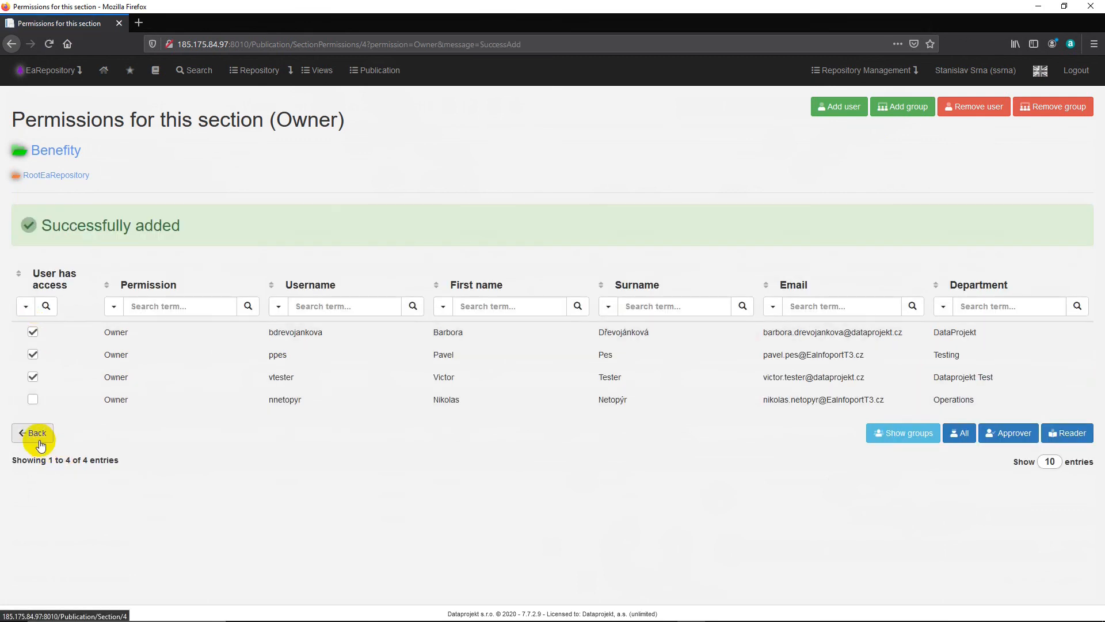
pyautogui.click(36, 435)
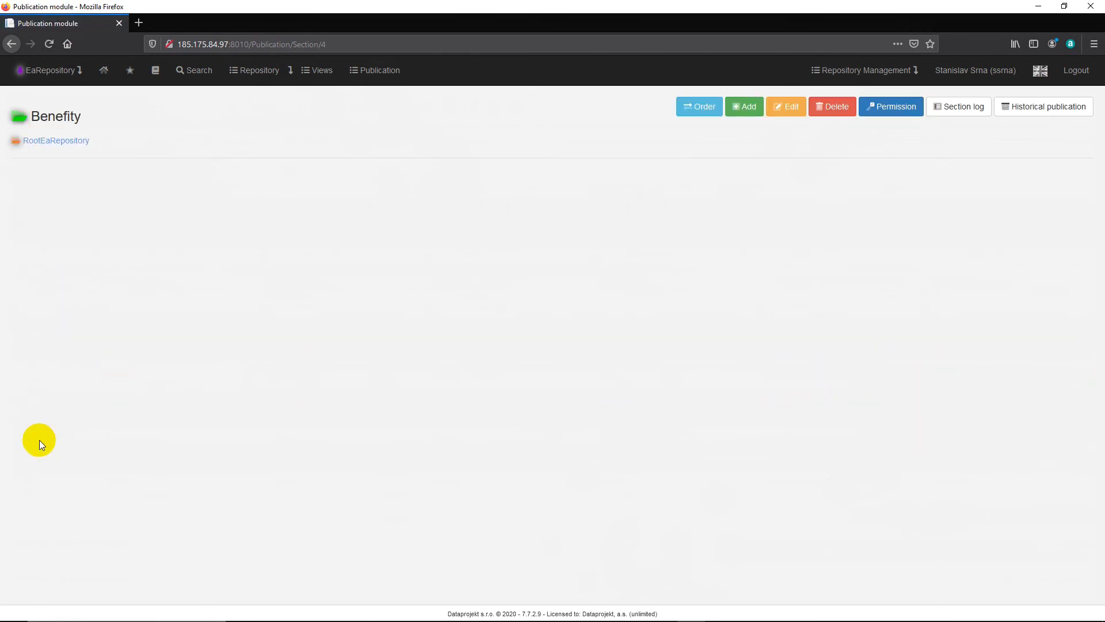
# Step: Switch to Edge, reload the Benefity section and check the management actions available to the test user
pyautogui.click(663, 610)
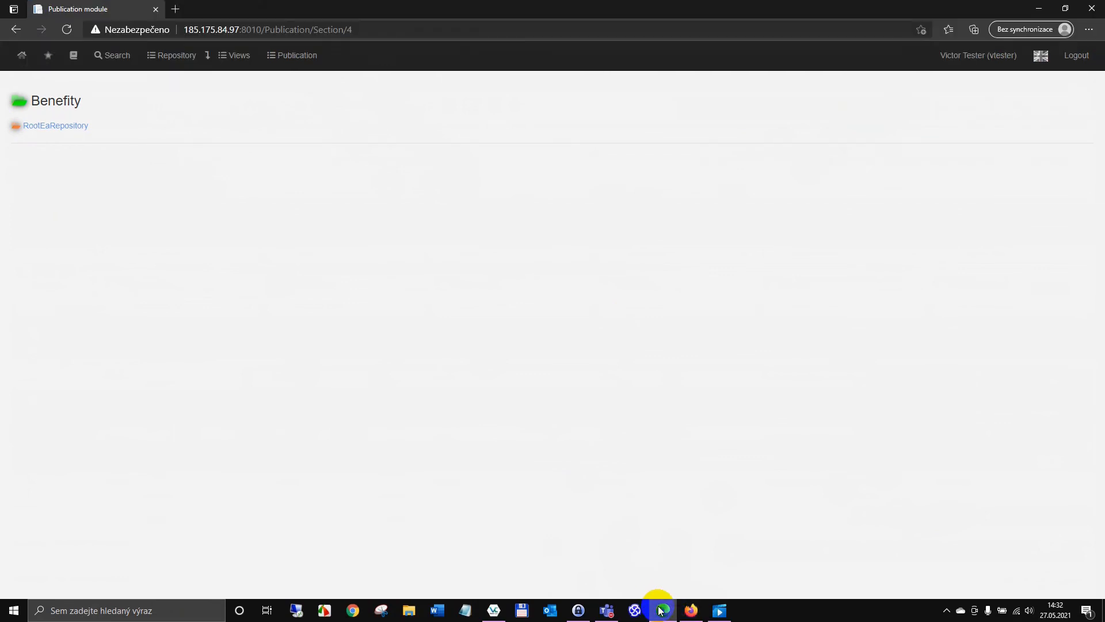
pyautogui.click(67, 29)
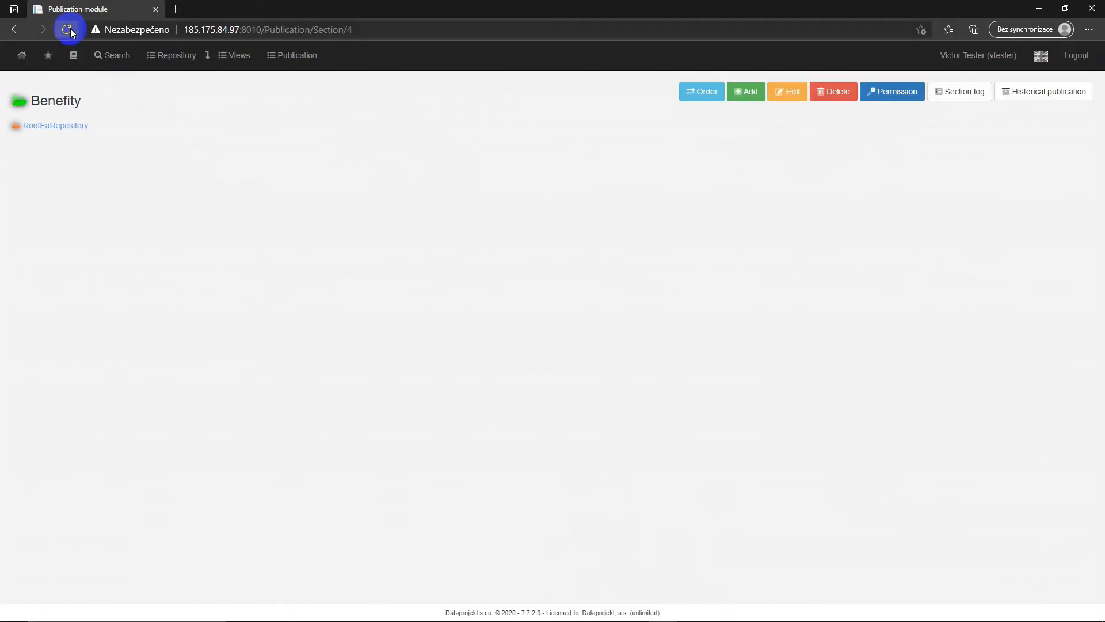
pyautogui.click(895, 94)
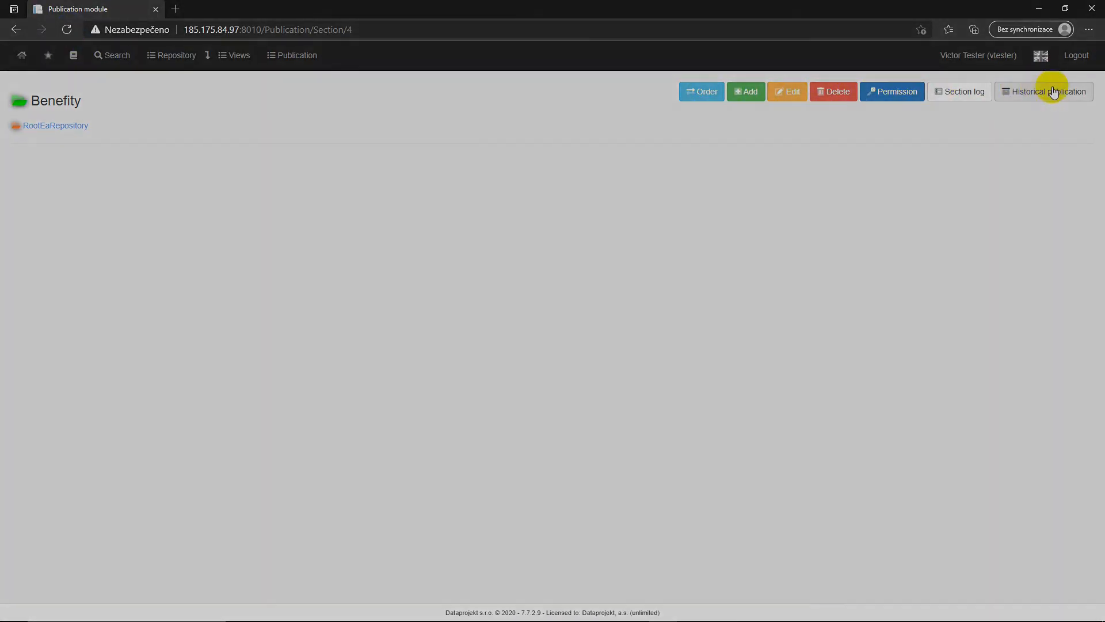